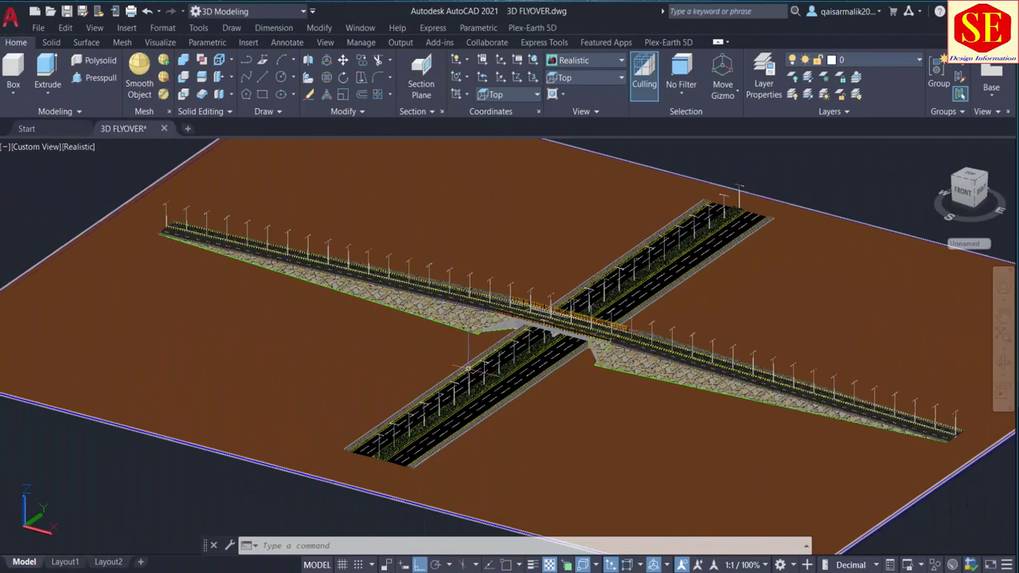
Orbit, zoom and pan around the model to inspect the crossing and right ramp.
scroll(619, 365, up, 2)
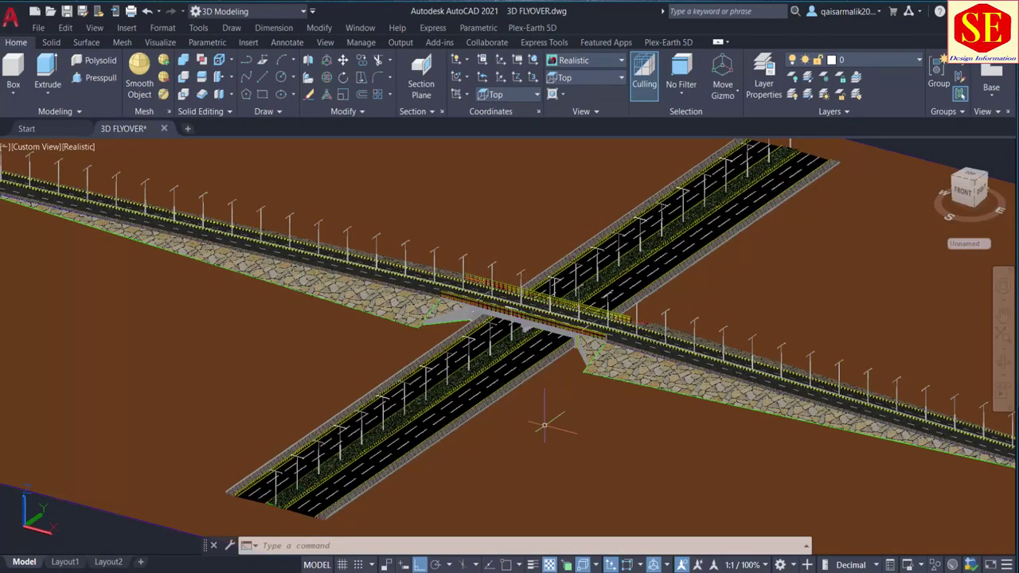
mouse_move(545, 426)
shift+middle_down()
mouse_move(541, 449)
mouse_move(630, 445)
mouse_move(698, 416)
mouse_move(723, 428)
mouse_move(807, 422)
mouse_move(821, 443)
mouse_move(697, 455)
mouse_move(612, 442)
shift+middle_up()
key(Escape)
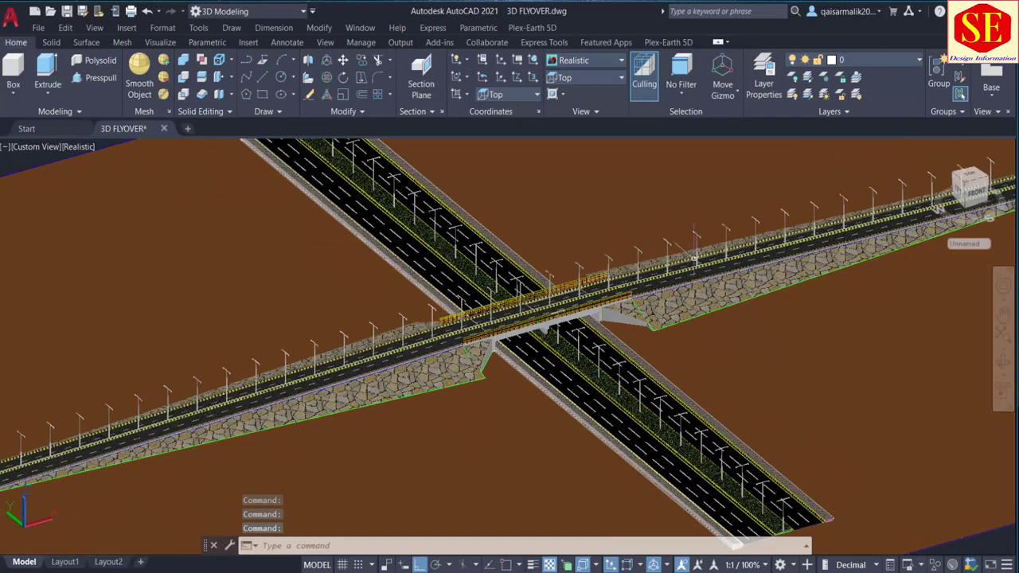
scroll(695, 239, up, 3)
scroll(345, 319, up, 3)
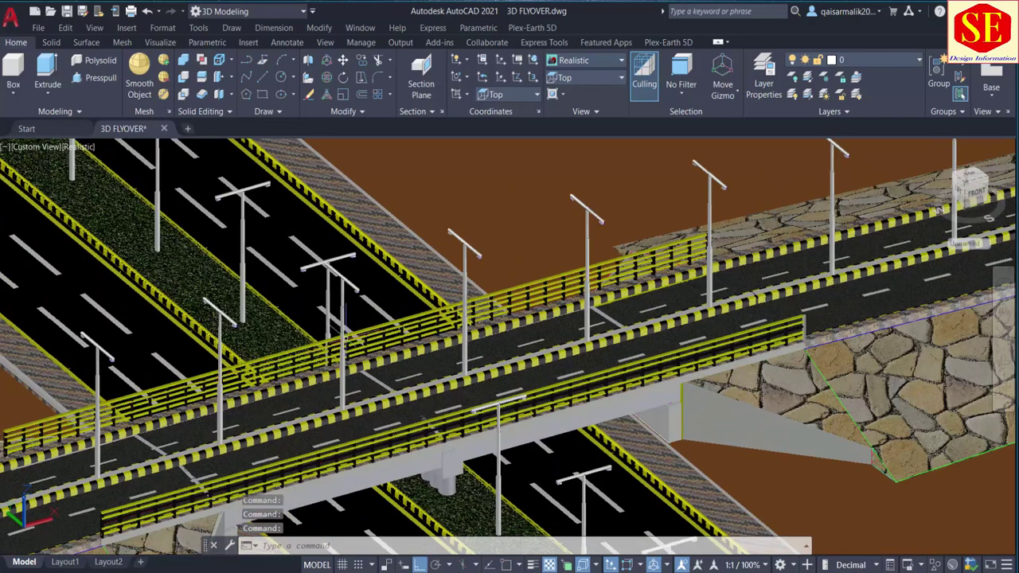
scroll(399, 217, down, 2)
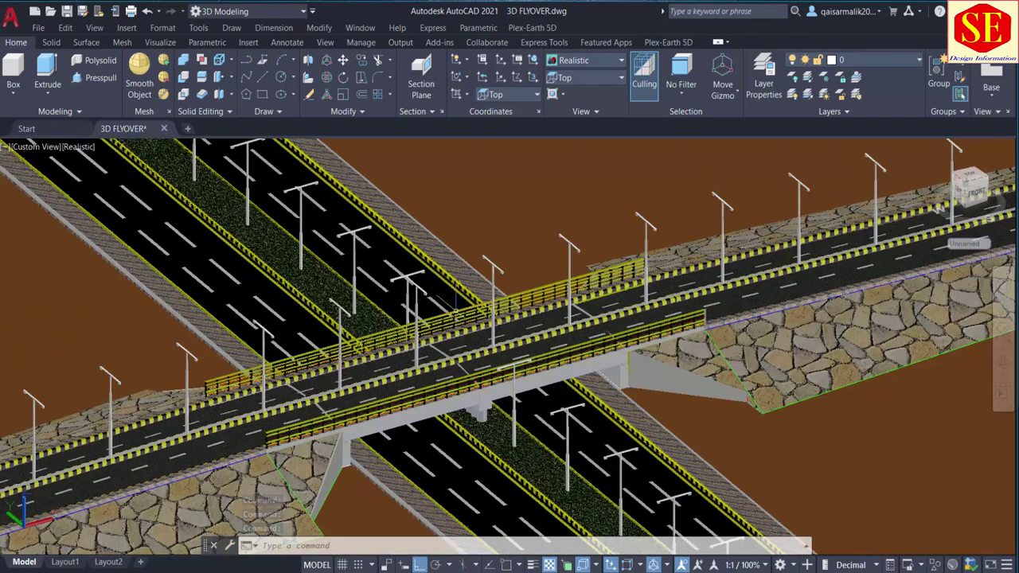
scroll(460, 233, down, 2)
scroll(829, 247, up, 3)
middle_drag(830, 246, 821, 251)
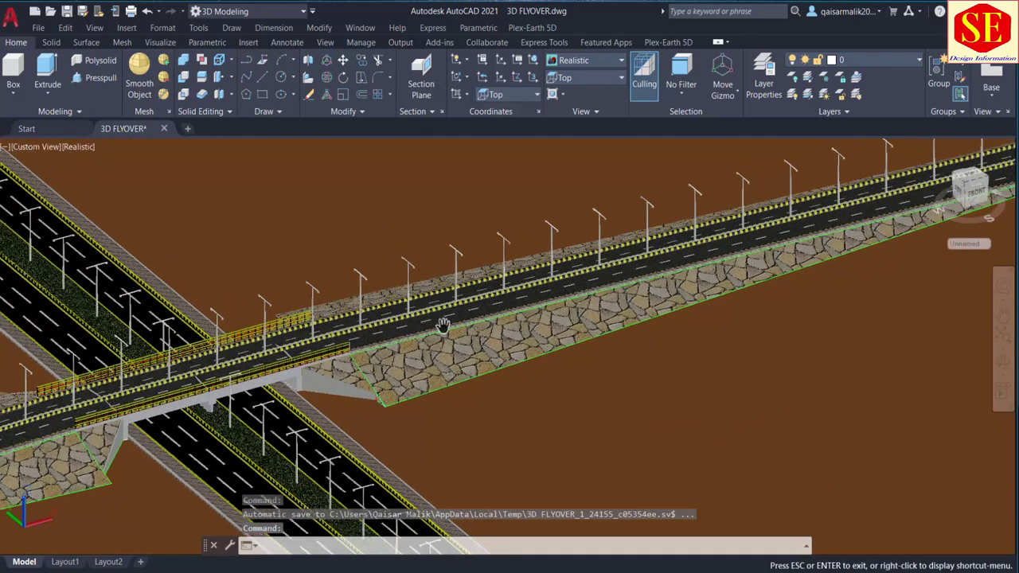
scroll(585, 225, down, 2)
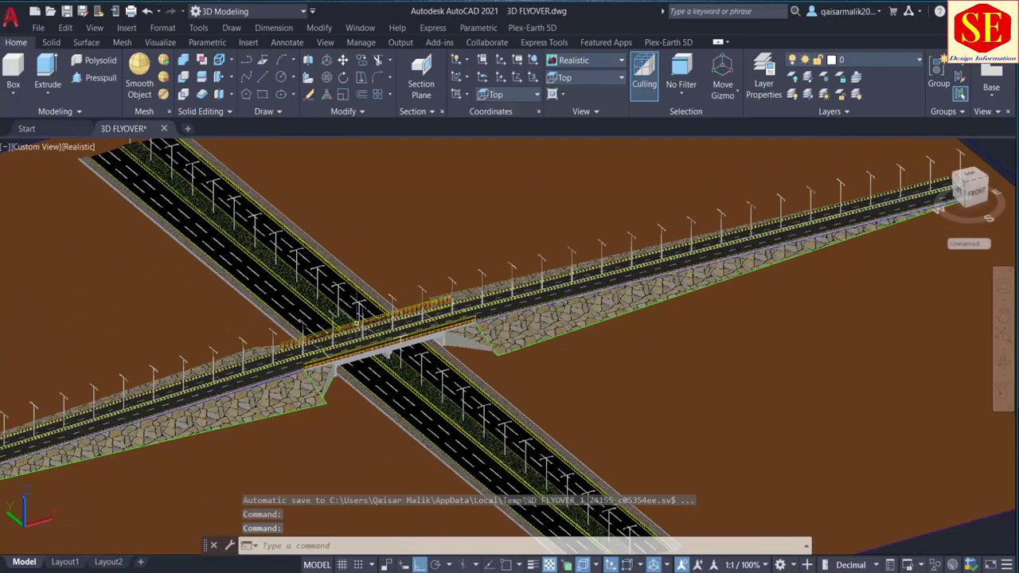
Switch to the Top preset view and frame the road crossing.
click(585, 78)
click(573, 96)
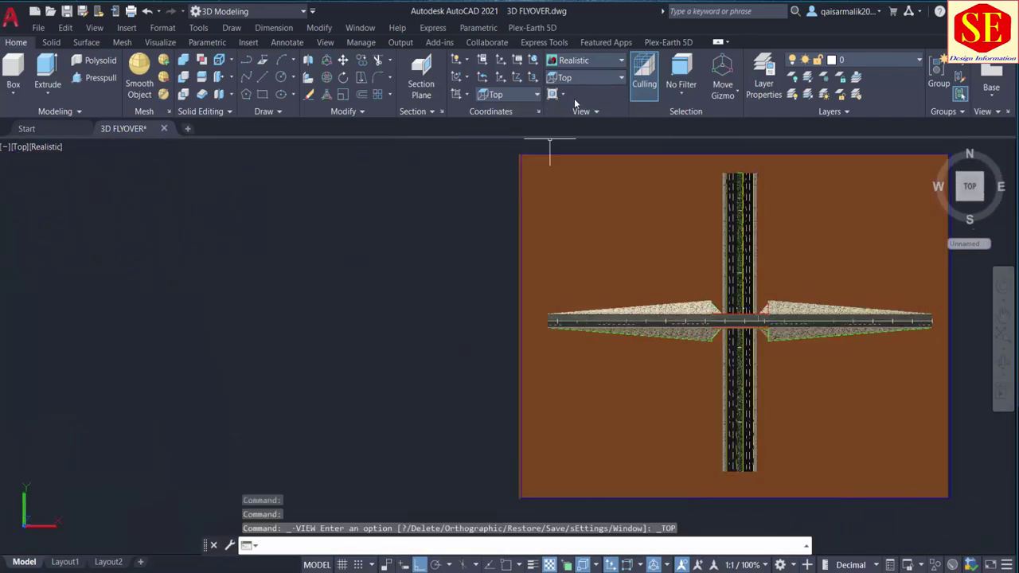
middle_drag(820, 311, 641, 302)
scroll(550, 263, up, 2)
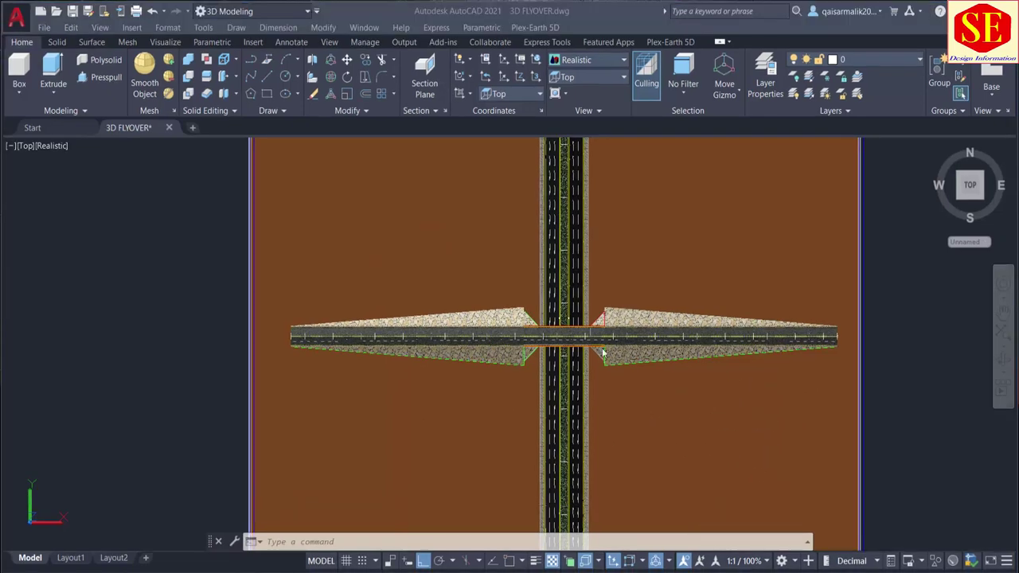
Set the visual style to 2D Wireframe.
click(590, 61)
click(586, 144)
scroll(586, 367, up, 2)
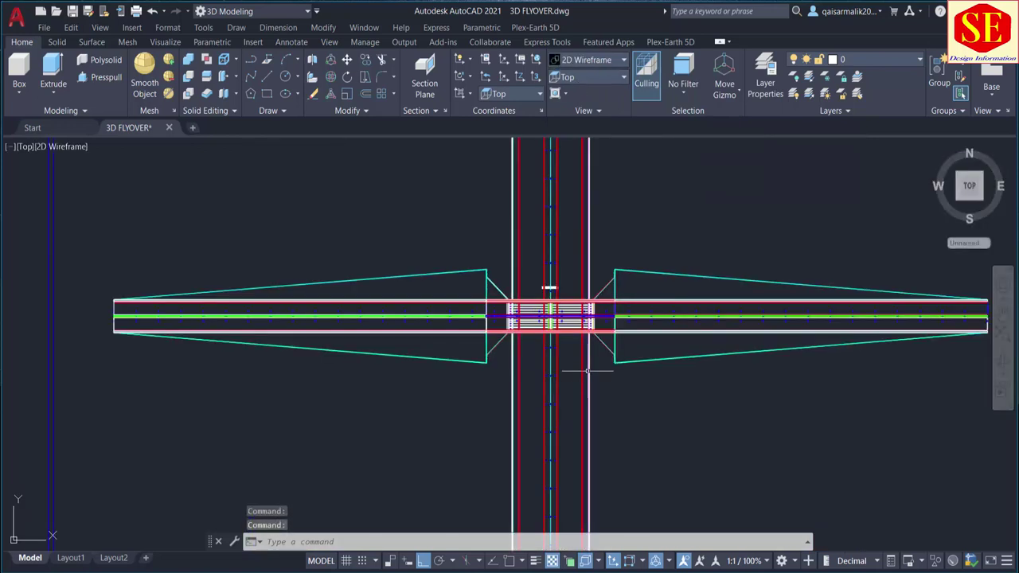
Draw a circle (C) centred on the road crossing enclosing the flyover, then tilt into 3D.
text(c)
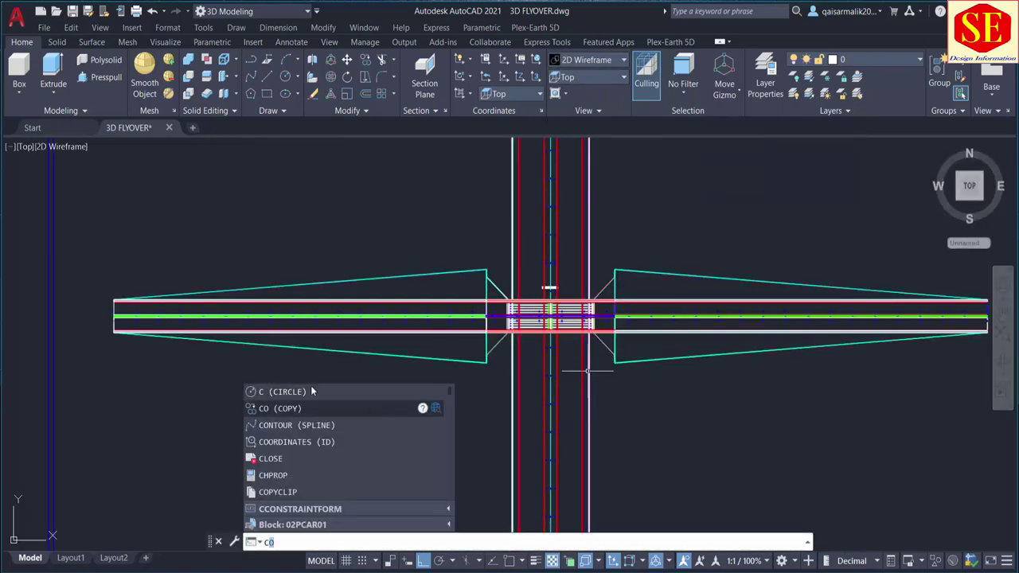
key(Return)
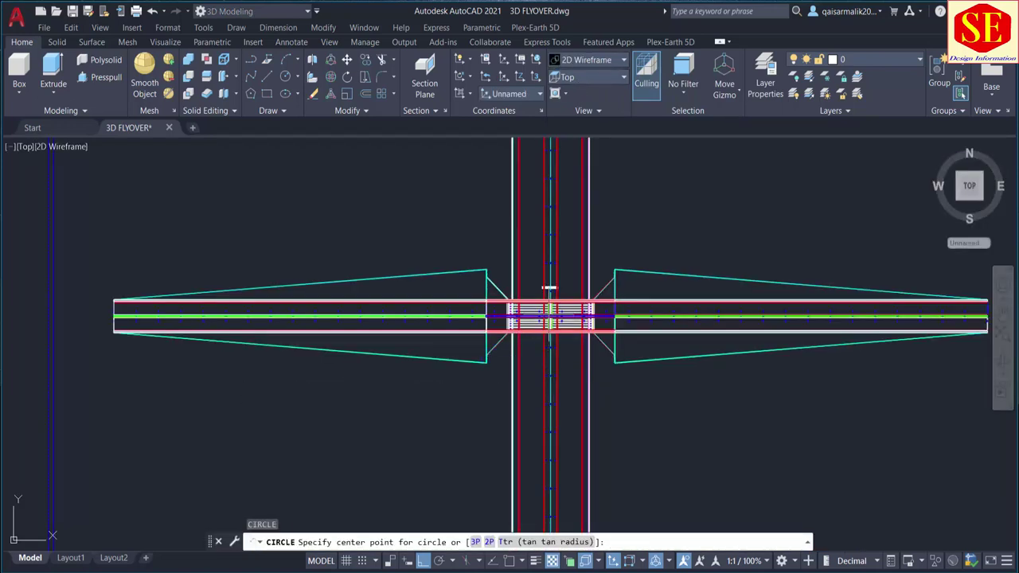
click(588, 347)
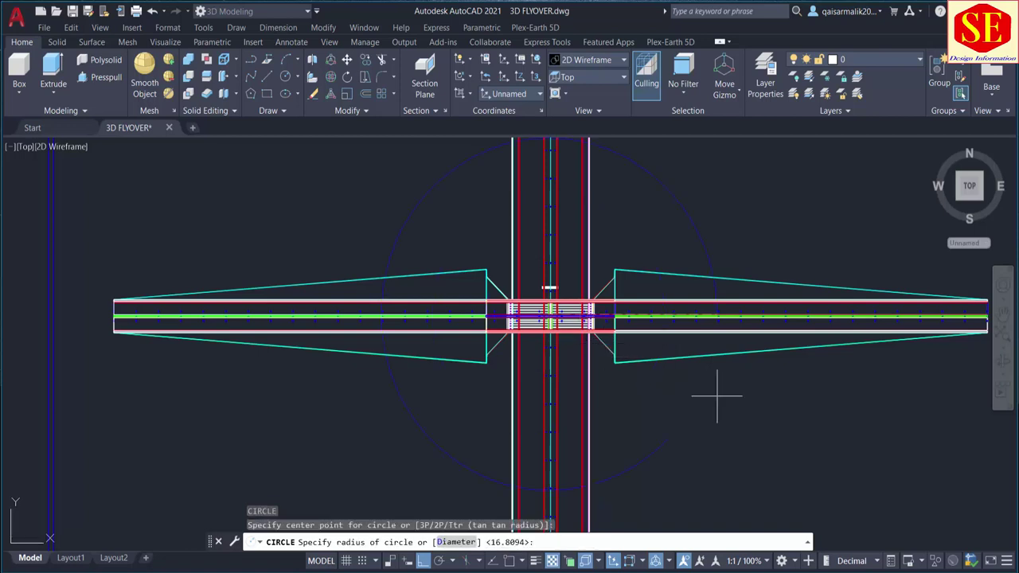
scroll(745, 414, down, 2)
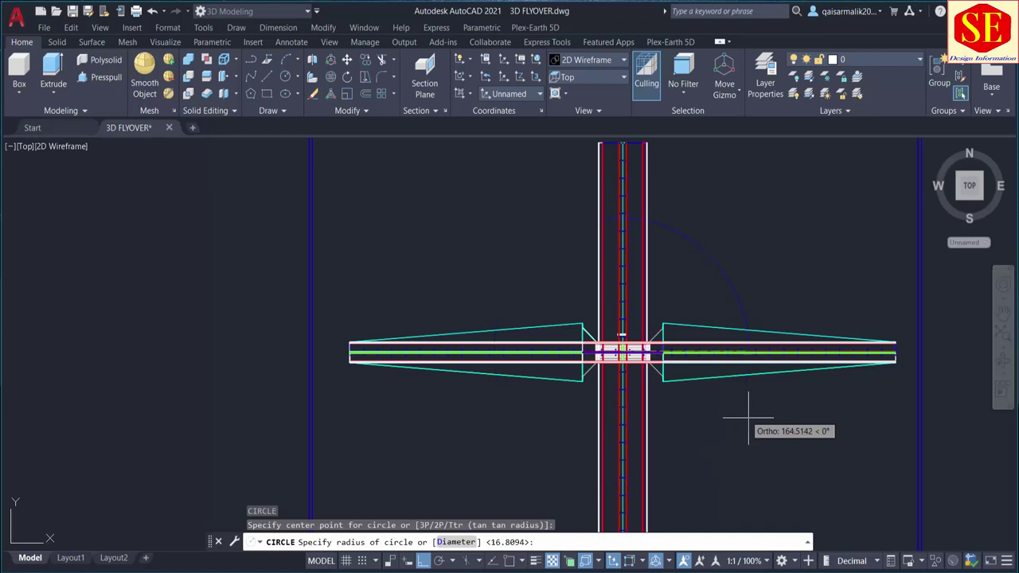
click(723, 387)
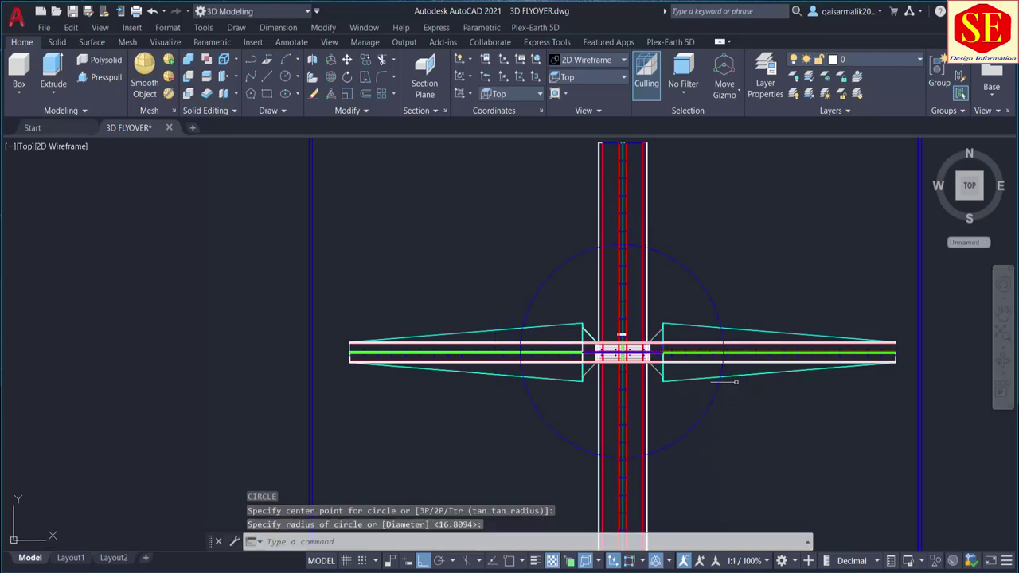
mouse_move(673, 382)
shift+middle_down()
mouse_move(690, 272)
mouse_move(684, 302)
shift+middle_up()
Move the circle straight up along Z so it sits above the flyover crossing.
scroll(683, 307, up, 5)
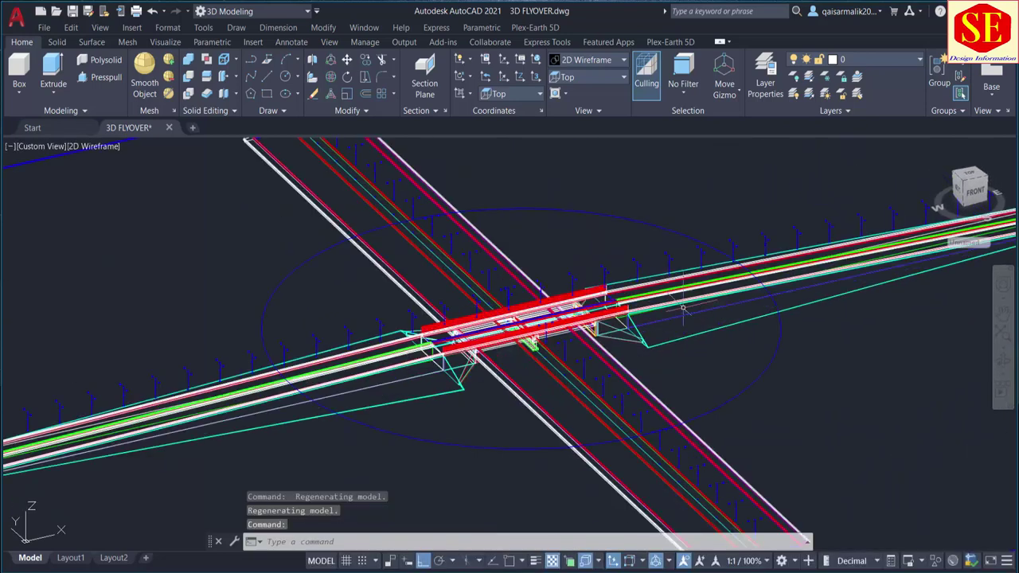
text(m)
key(Return)
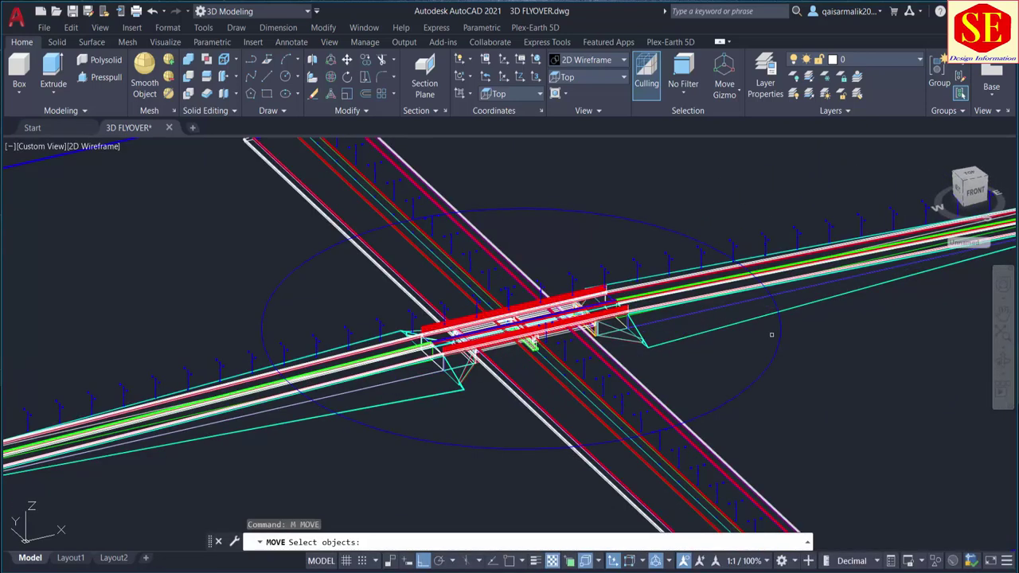
click(780, 347)
key(Return)
click(837, 396)
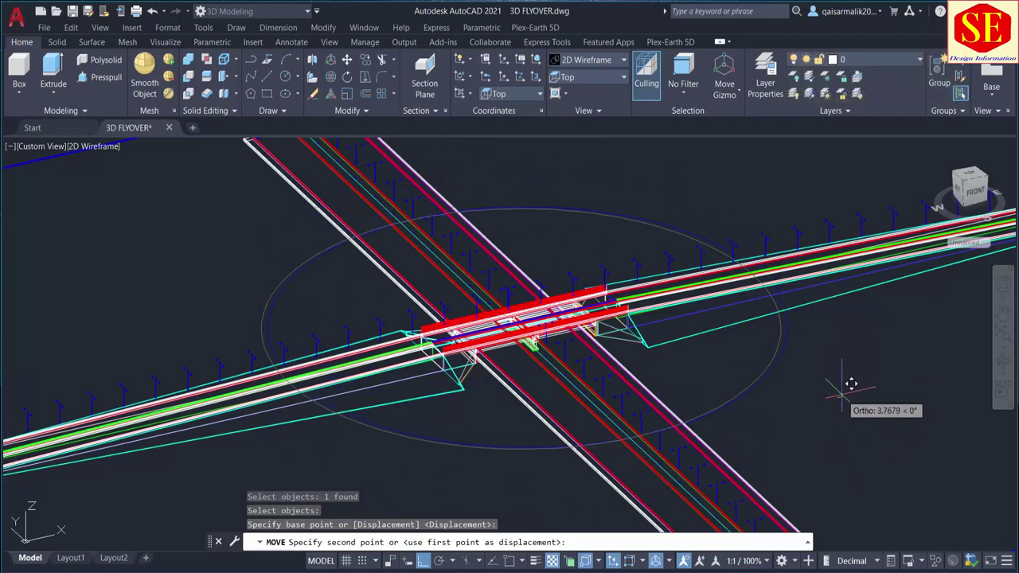
click(847, 379)
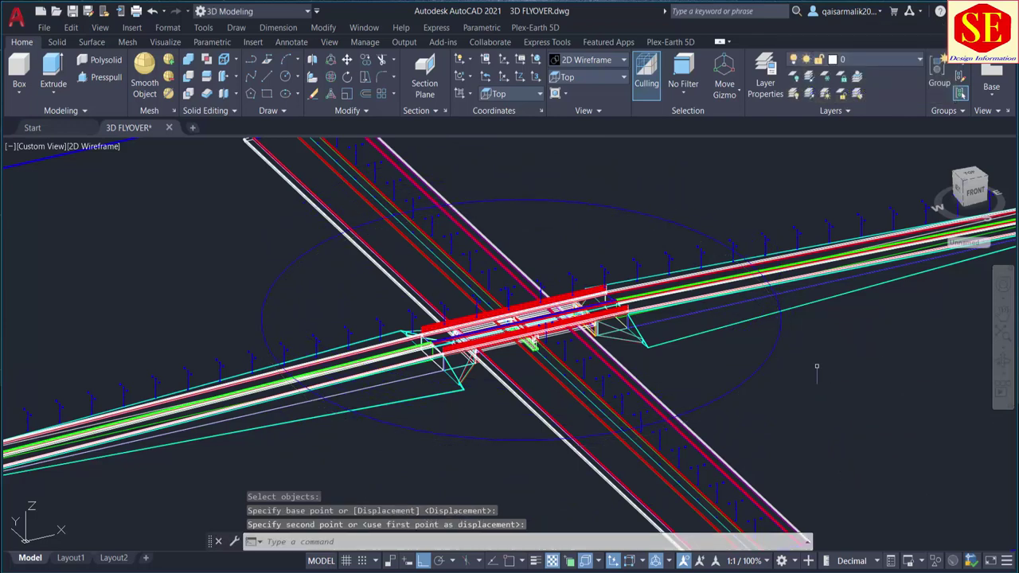
middle_drag(590, 209, 578, 270)
scroll(579, 270, up, 2)
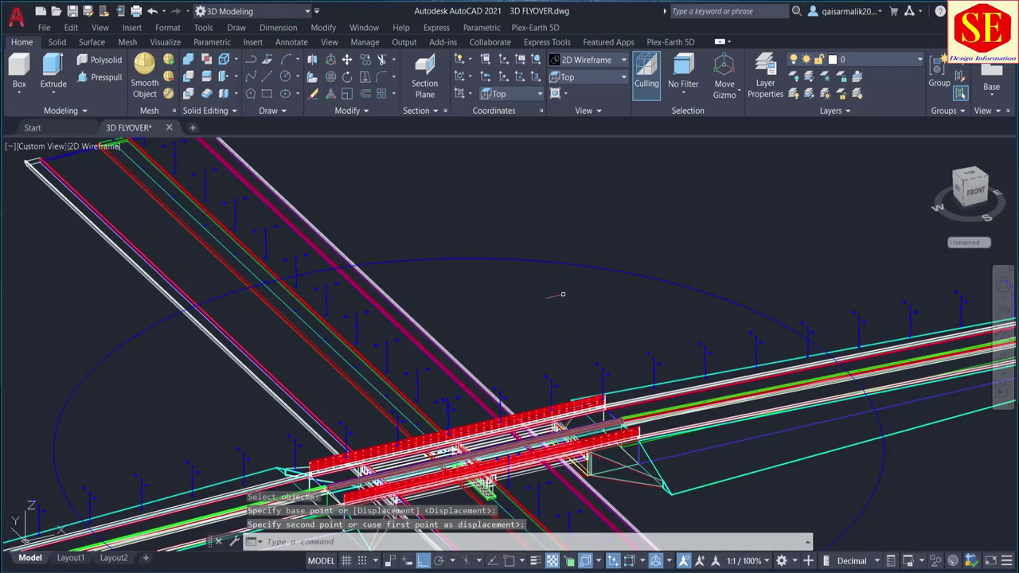
text(l)
key(Return)
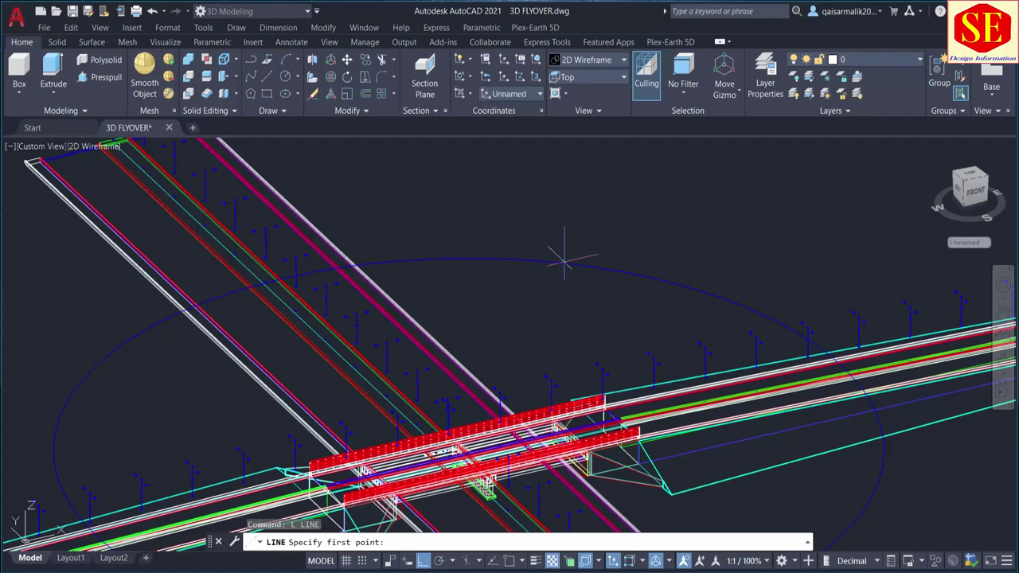
Draw two vertical lines up along Z from points on the raised circle, 2 and 3 units long.
key(Escape)
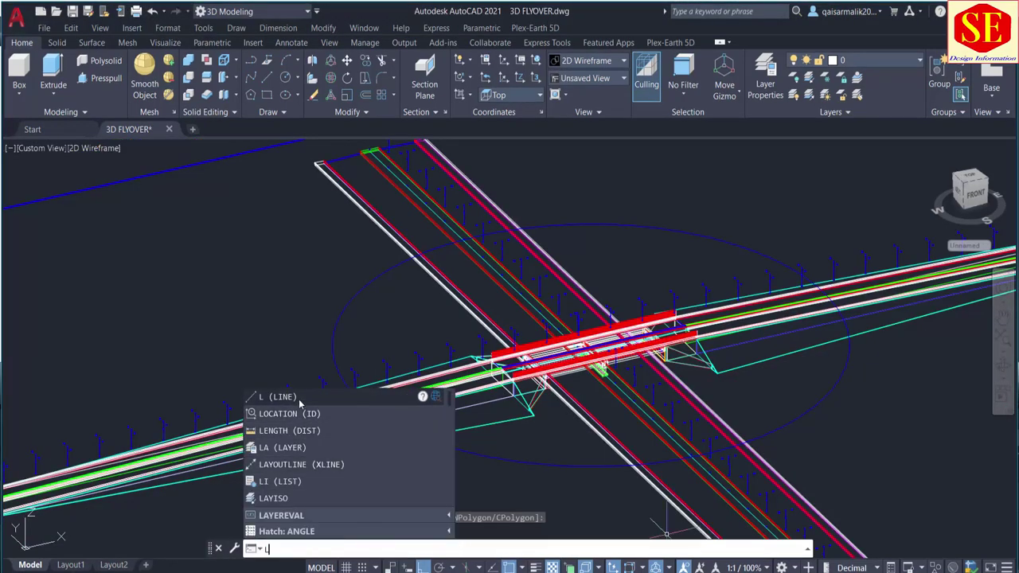
key(Return)
scroll(625, 238, up, 3)
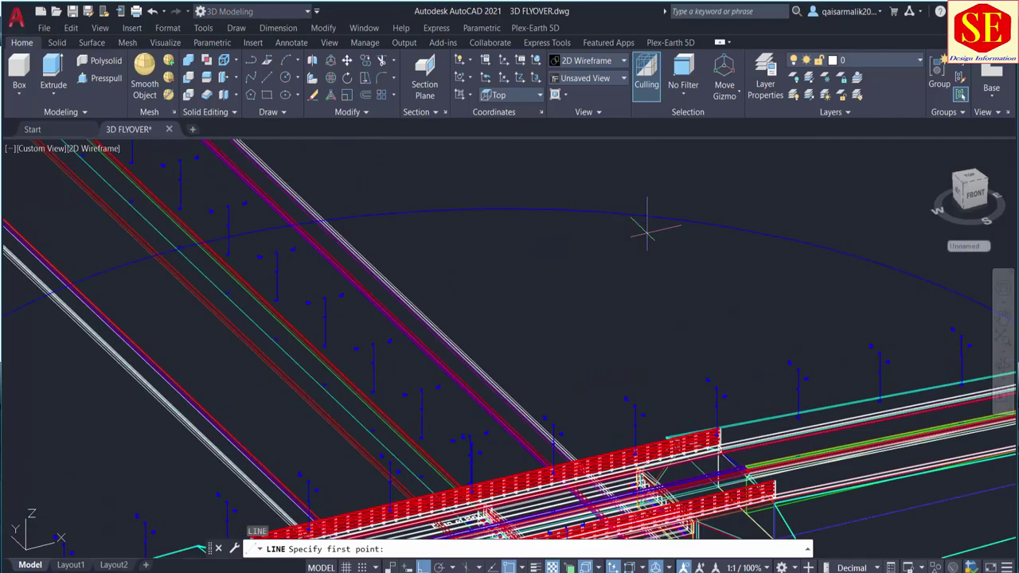
click(633, 215)
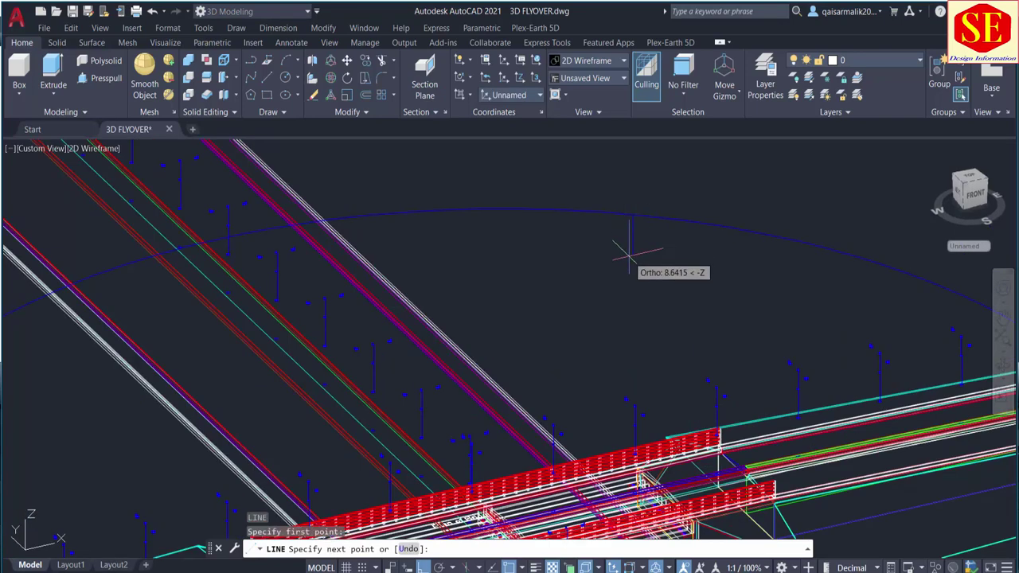
text(2)
key(Return)
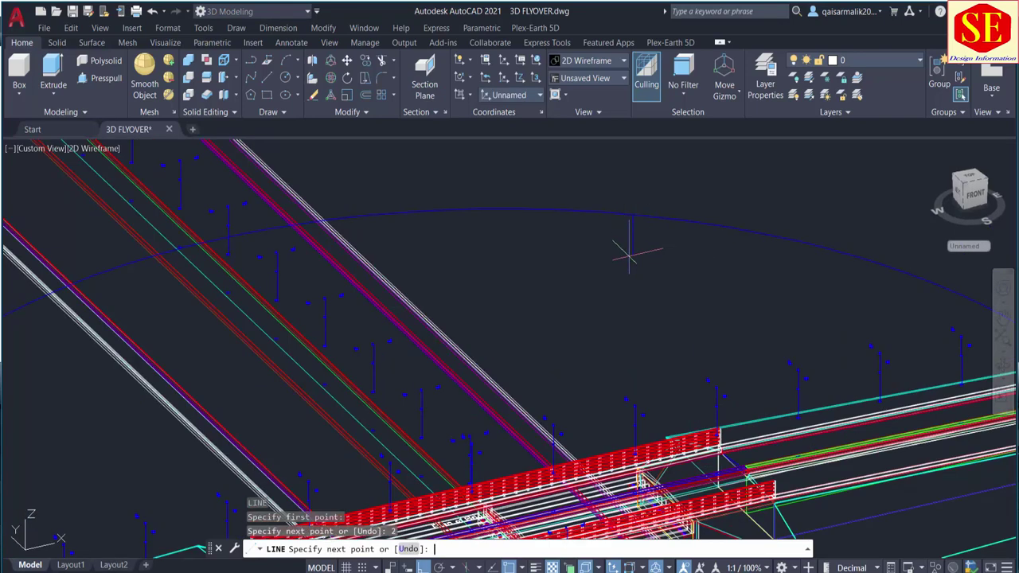
key(Return)
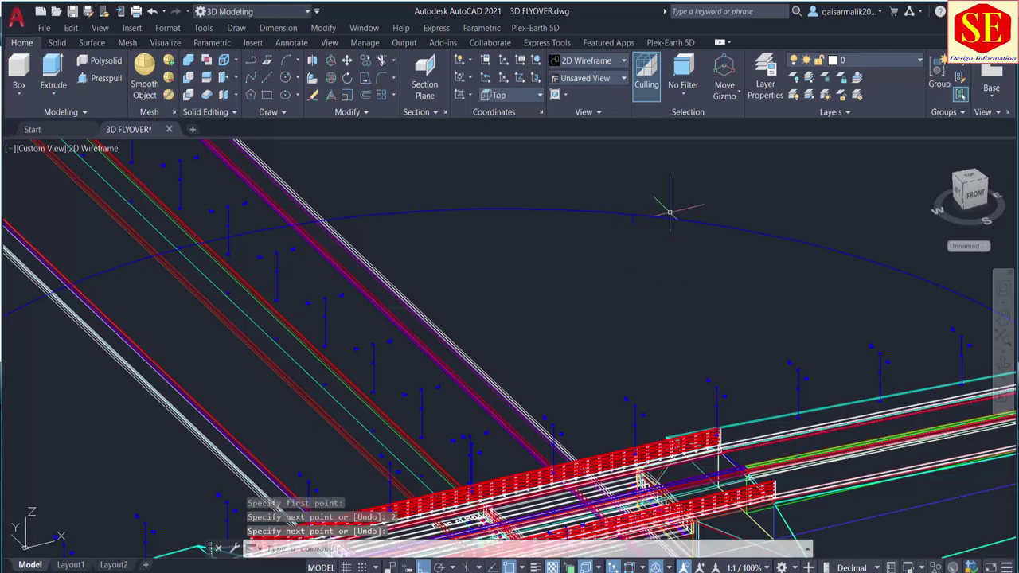
key(Return)
click(700, 222)
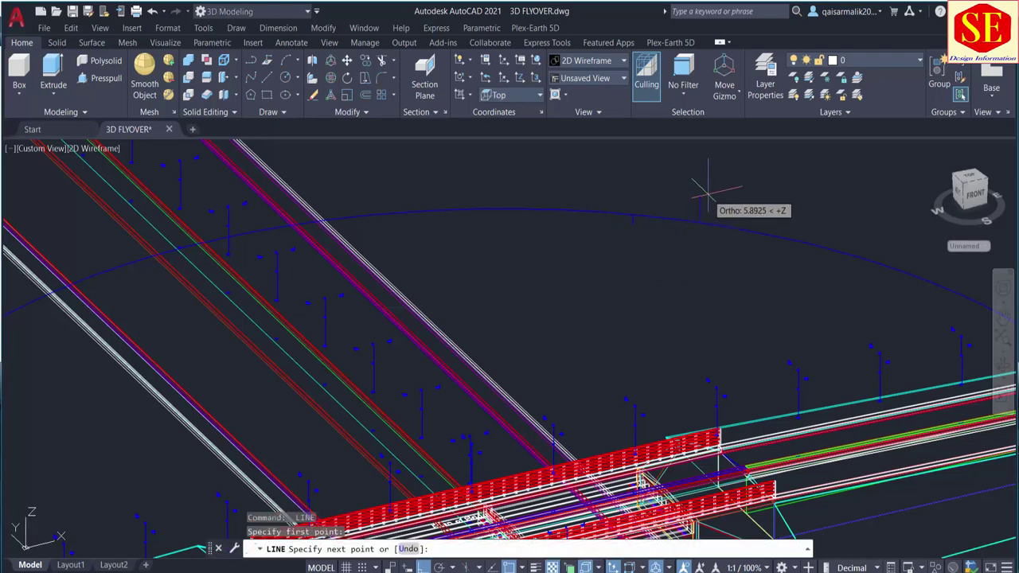
text(3)
key(Return)
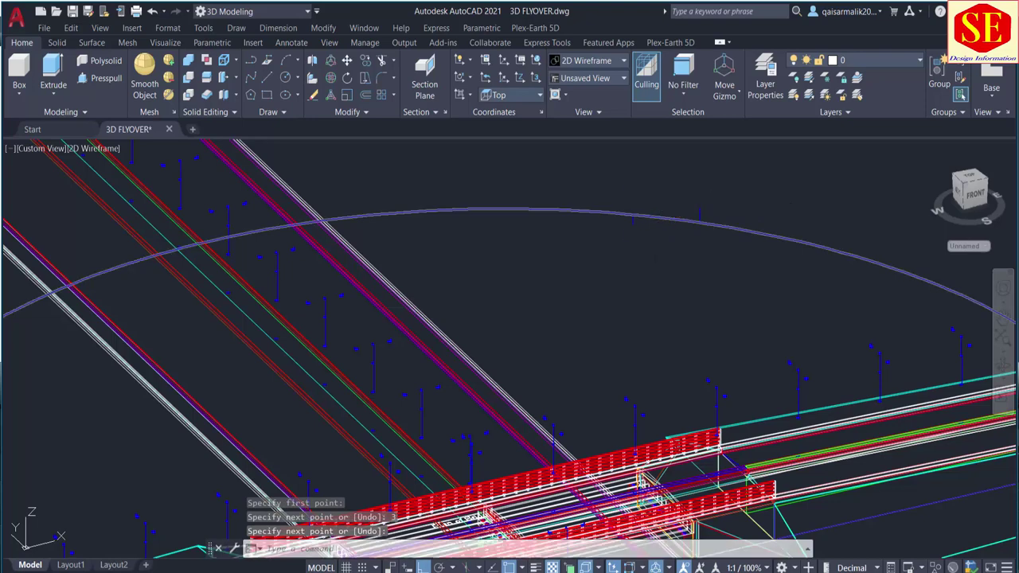
key(Return)
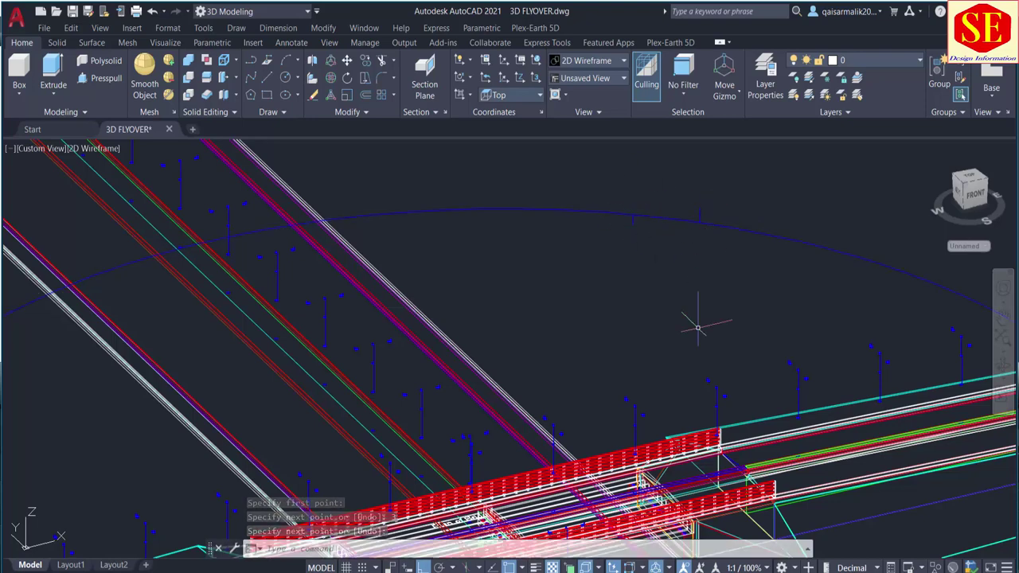
scroll(698, 327, down, 10)
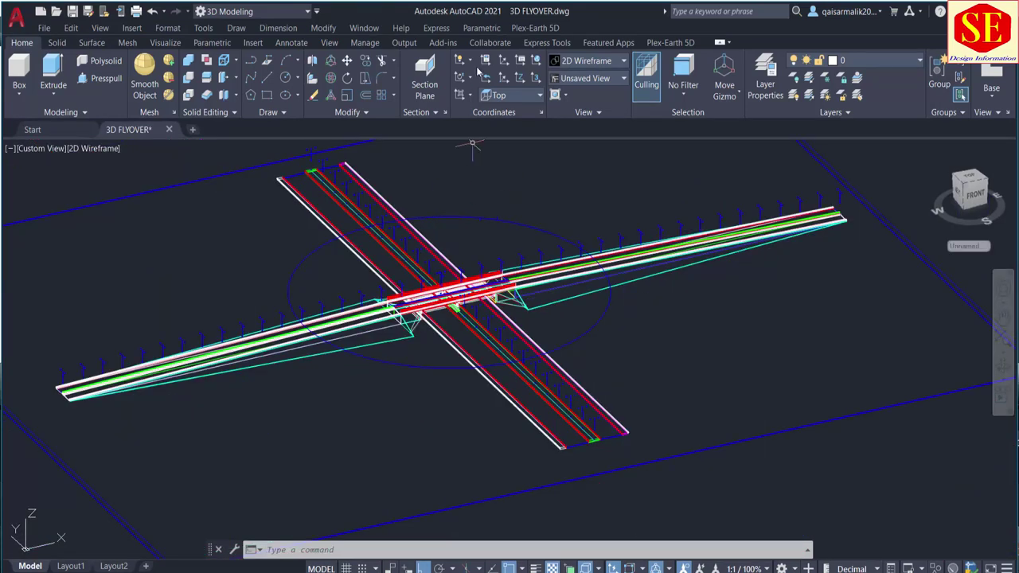
Switch the visual style to Realistic and zoom in on the flyover crossing.
click(579, 63)
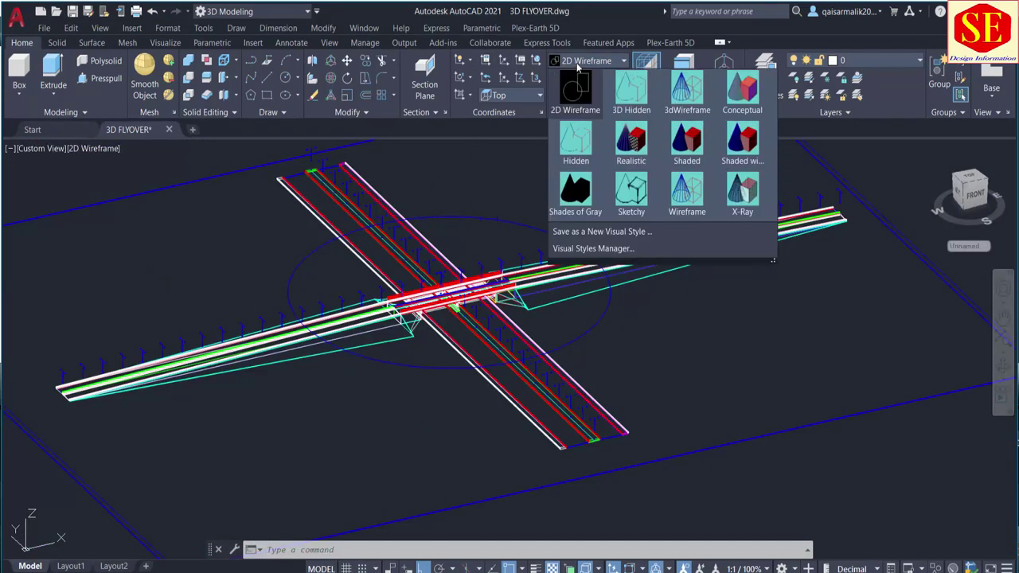
click(641, 148)
scroll(532, 223, up, 4)
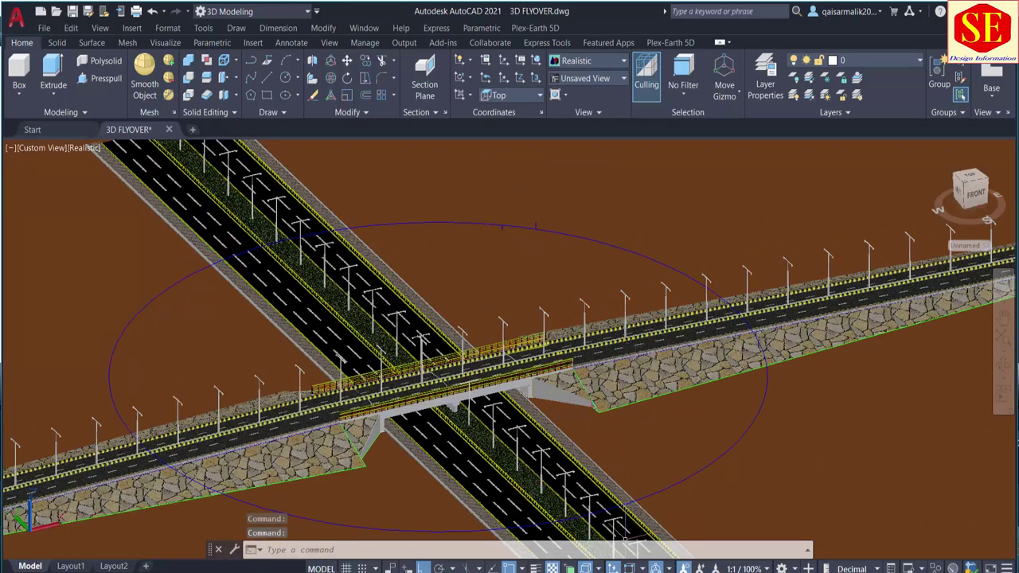
scroll(545, 254, down, 3)
scroll(529, 247, up, 2)
scroll(530, 255, up, 2)
text(ANI)
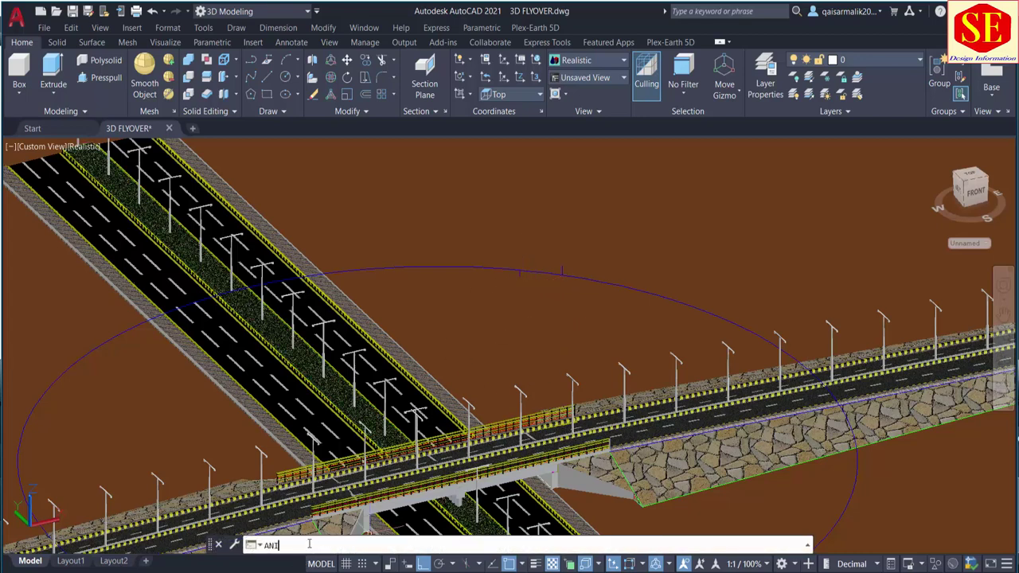
Run ANIPATH from the command line autocomplete to open Motion Path Animation settings.
text(PATH)
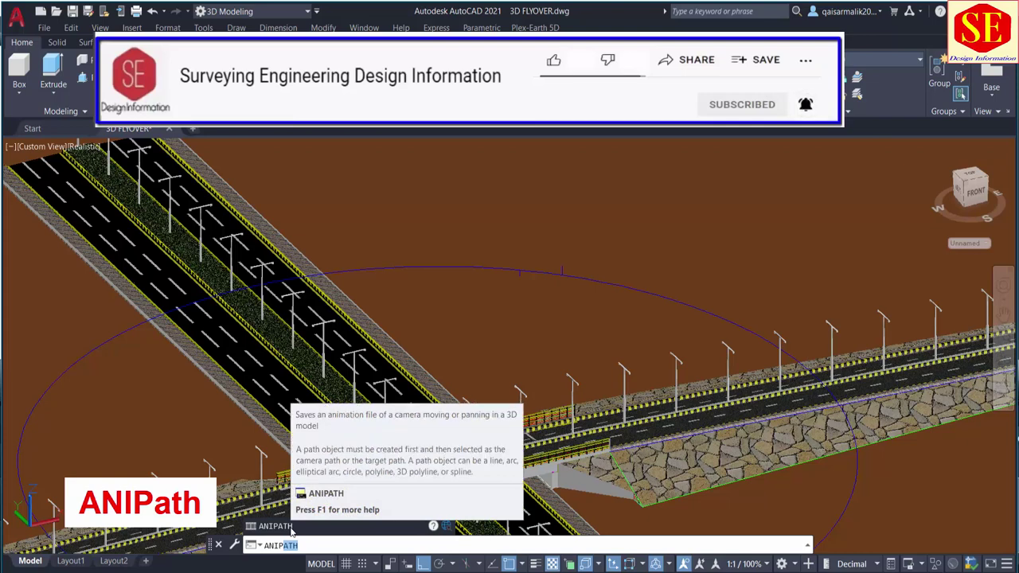
click(289, 527)
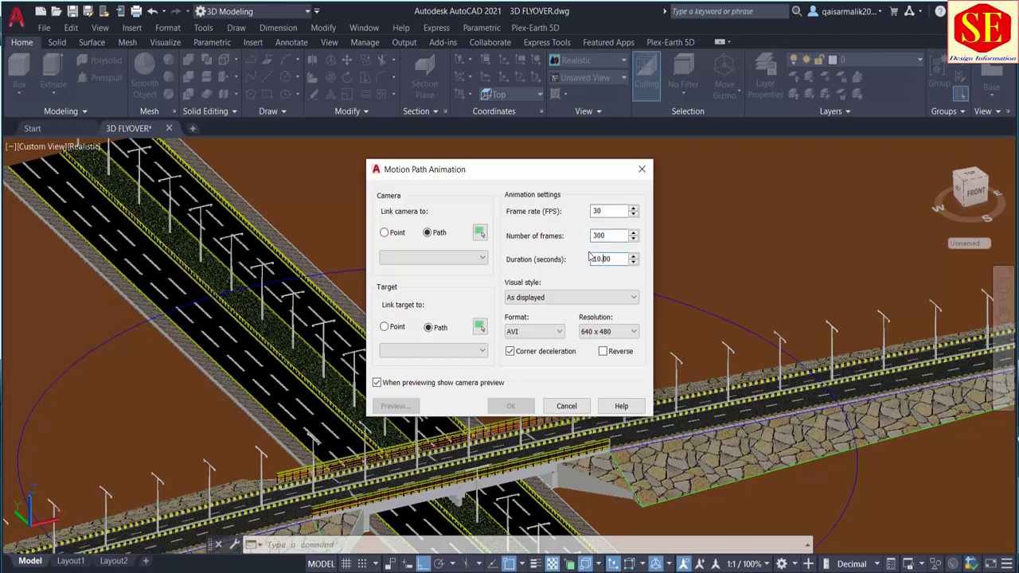
Keep the animation at As displayed style, AVI format and 640 x 480 resolution.
click(567, 297)
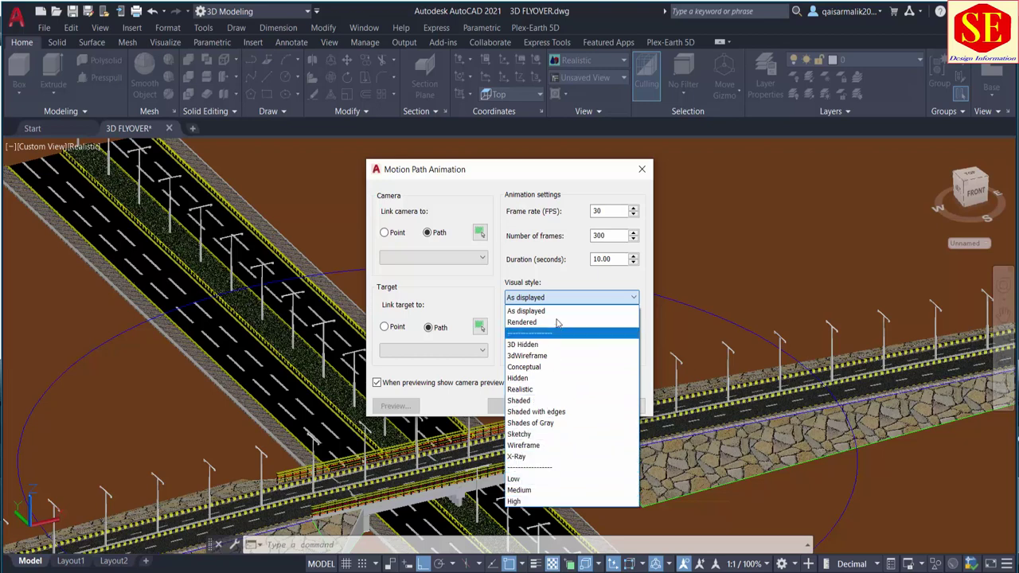
click(584, 310)
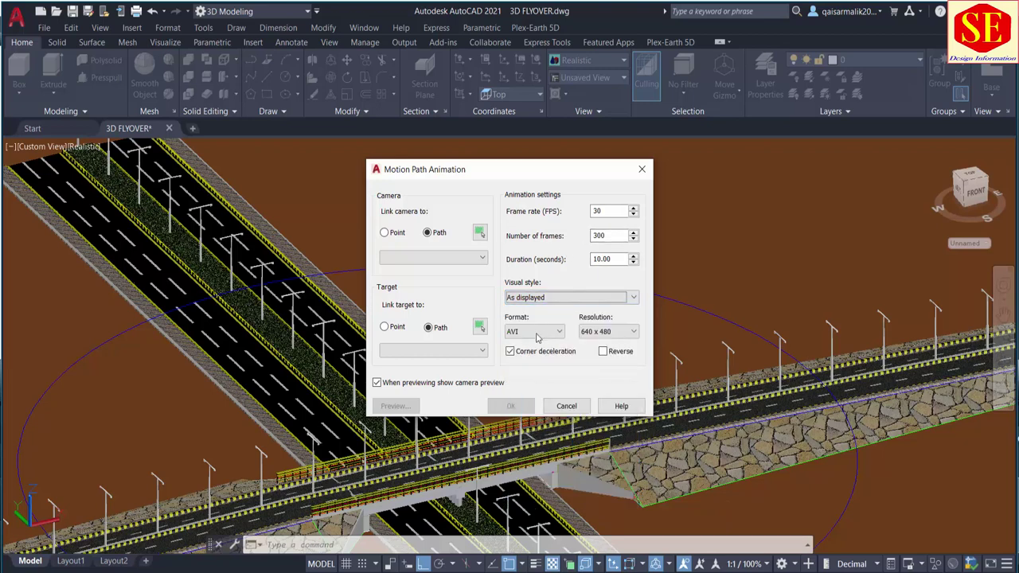
click(537, 333)
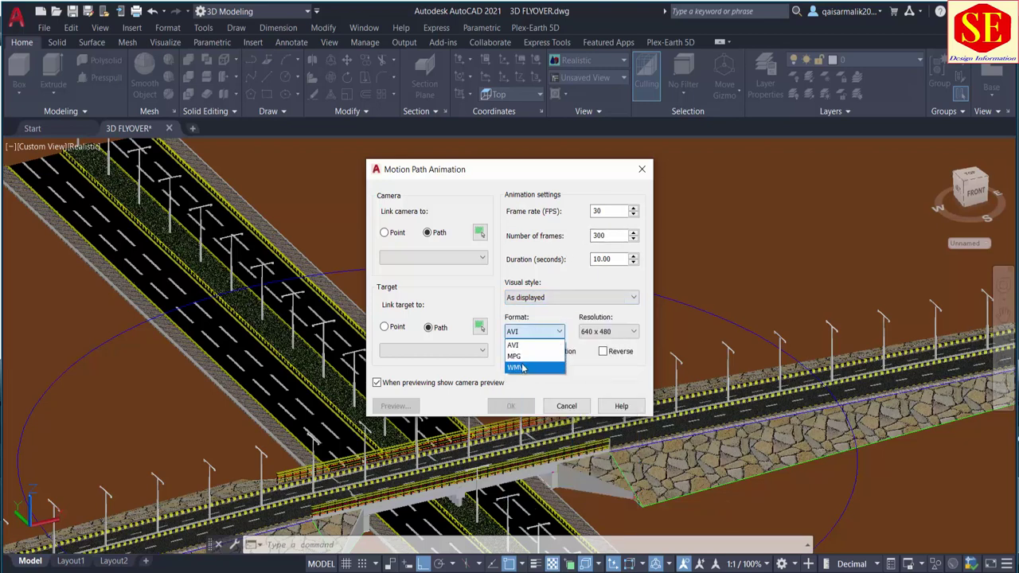
click(538, 333)
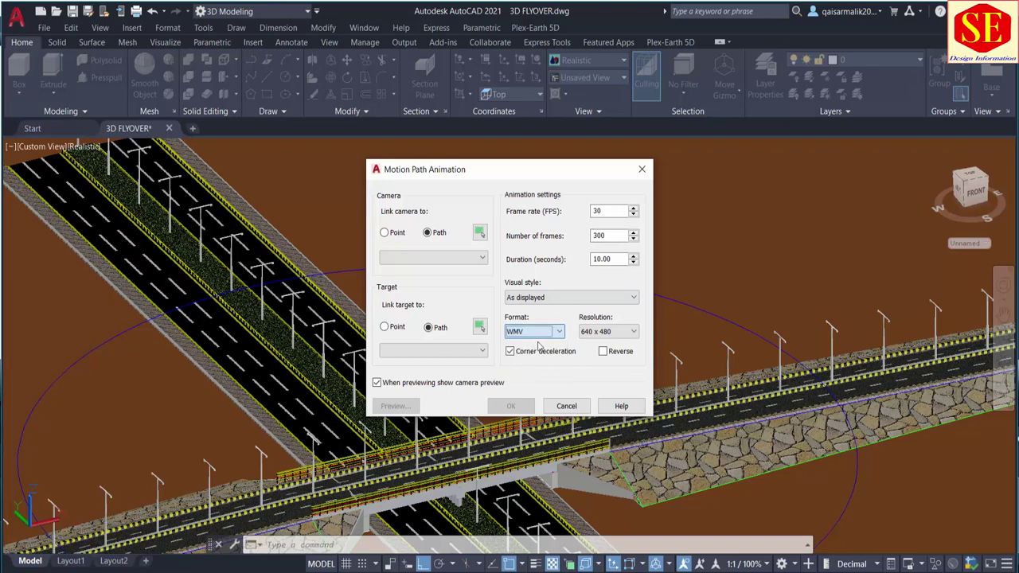
click(537, 333)
click(537, 341)
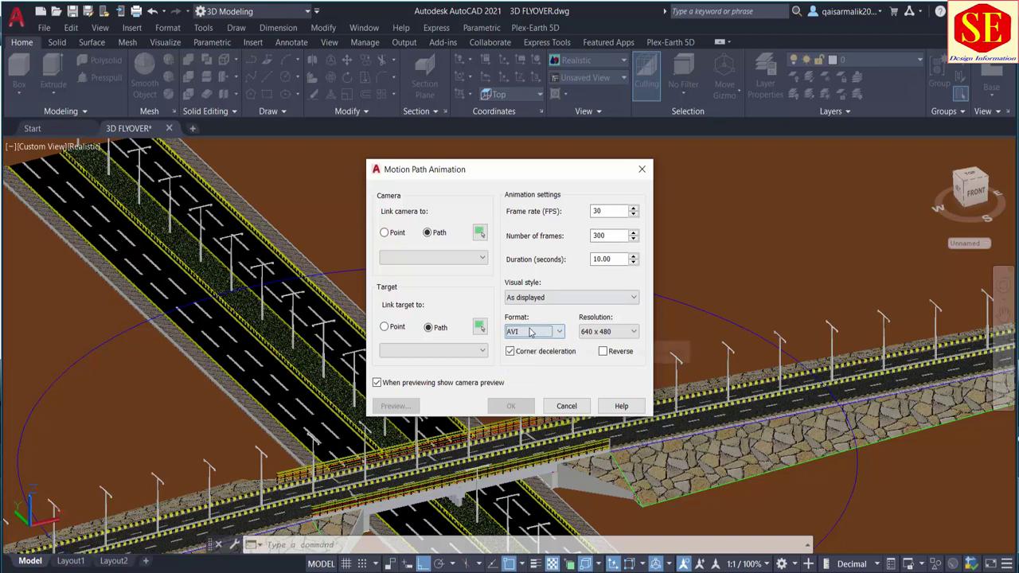
click(598, 332)
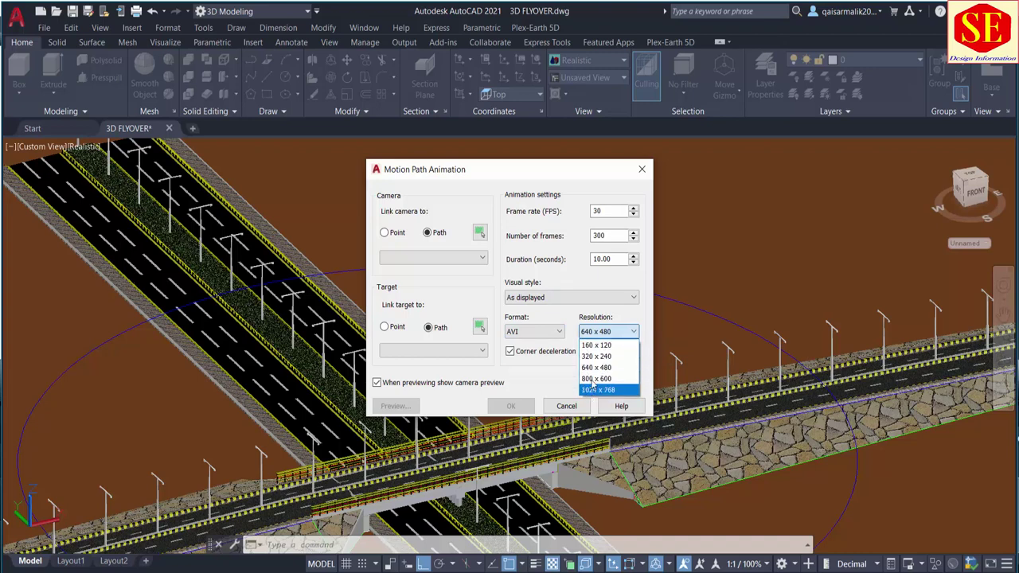
click(590, 368)
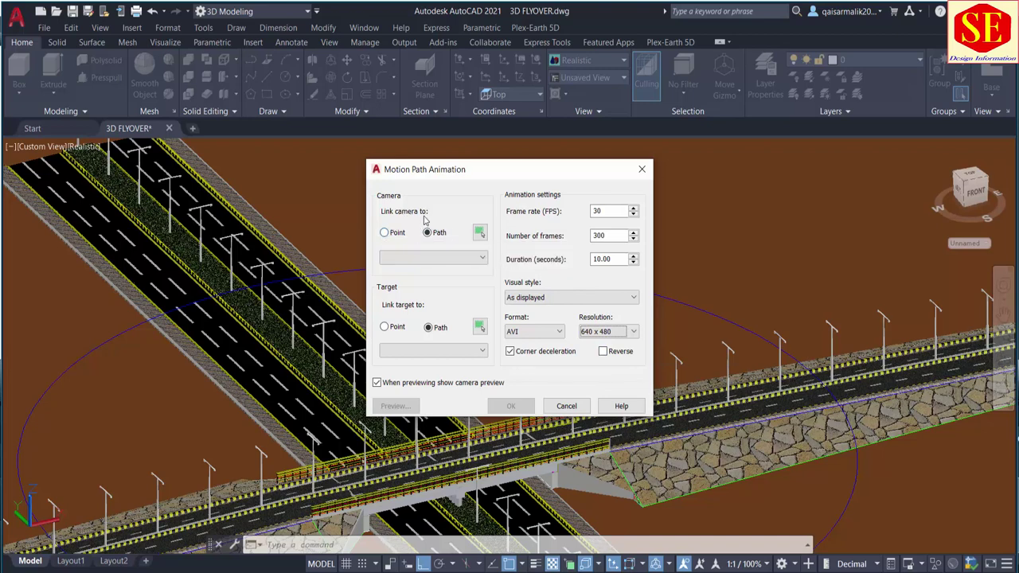
Set the ellipse as camera path Path1 and a picked point near it as target Point 1.
click(480, 233)
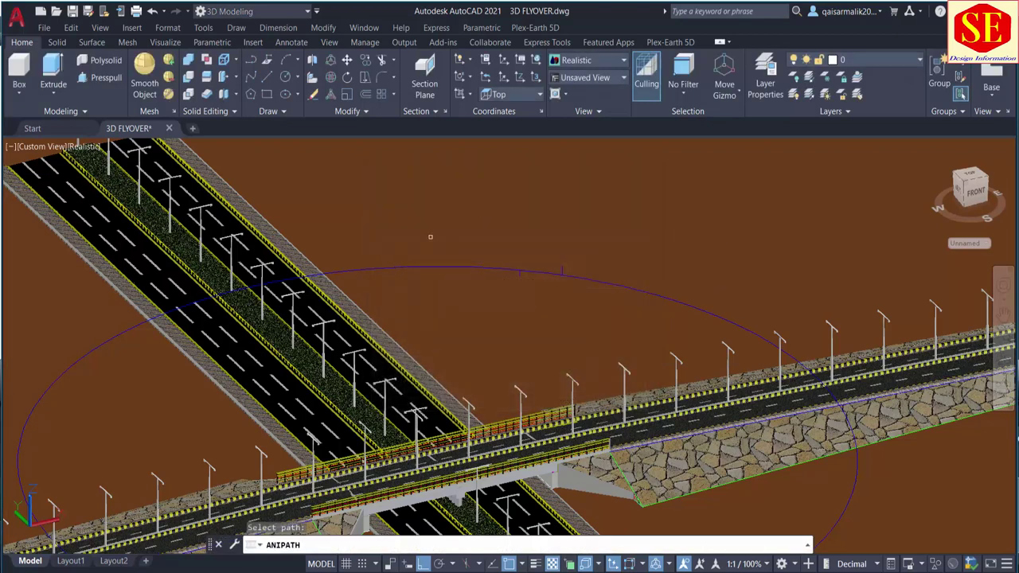
click(431, 267)
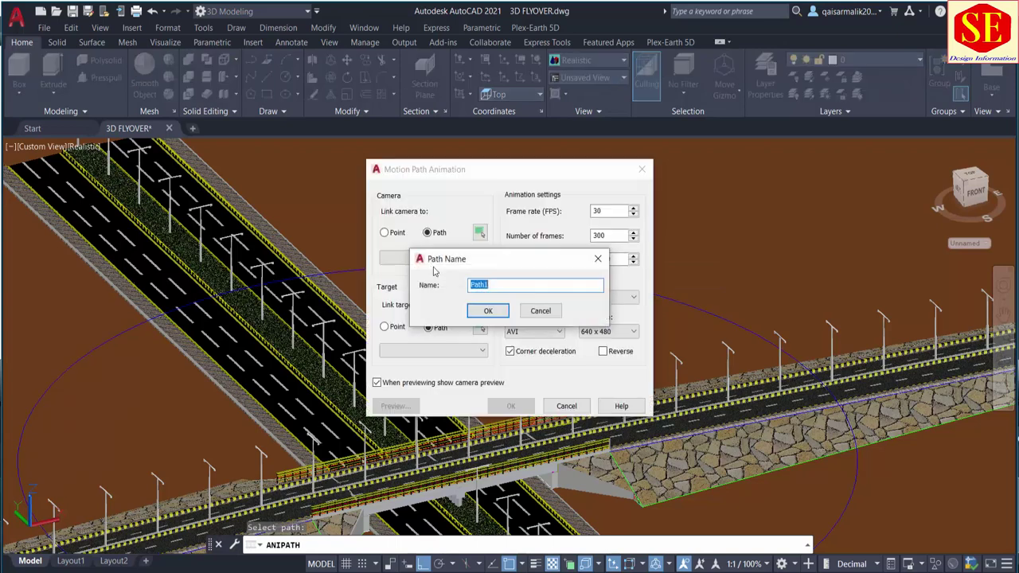
click(488, 311)
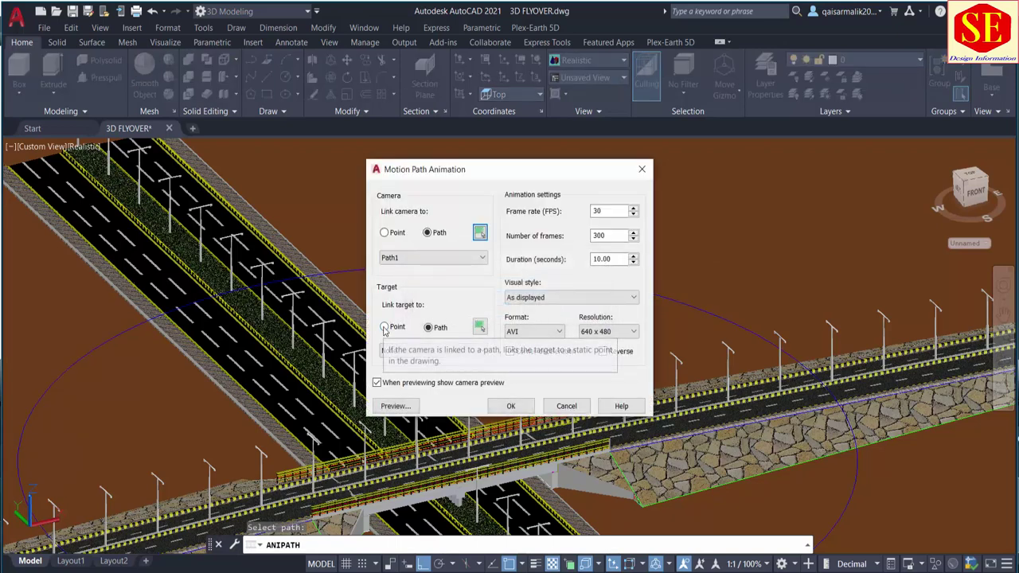
click(384, 328)
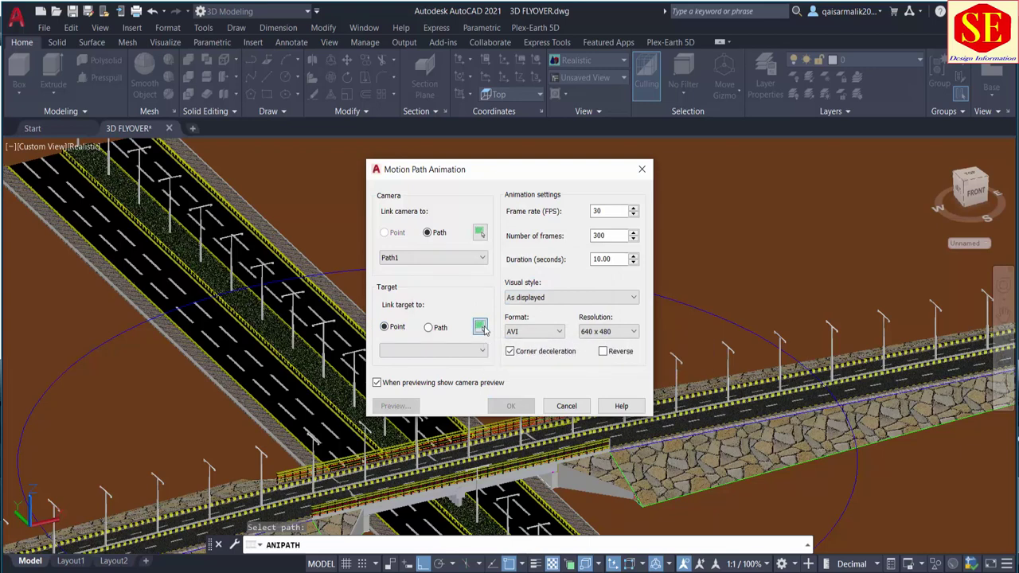
click(481, 327)
scroll(533, 272, up, 2)
scroll(519, 279, up, 2)
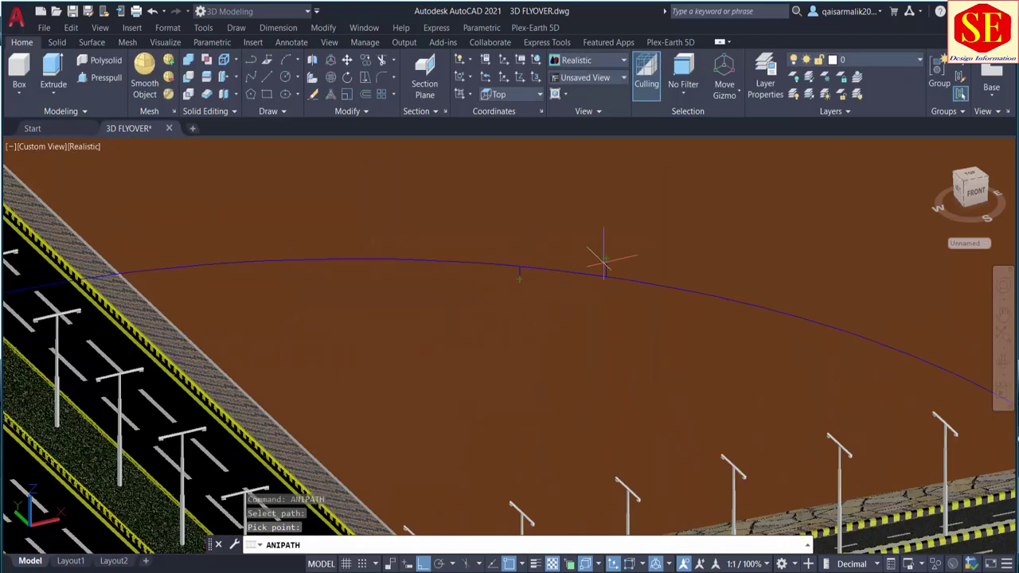
click(520, 279)
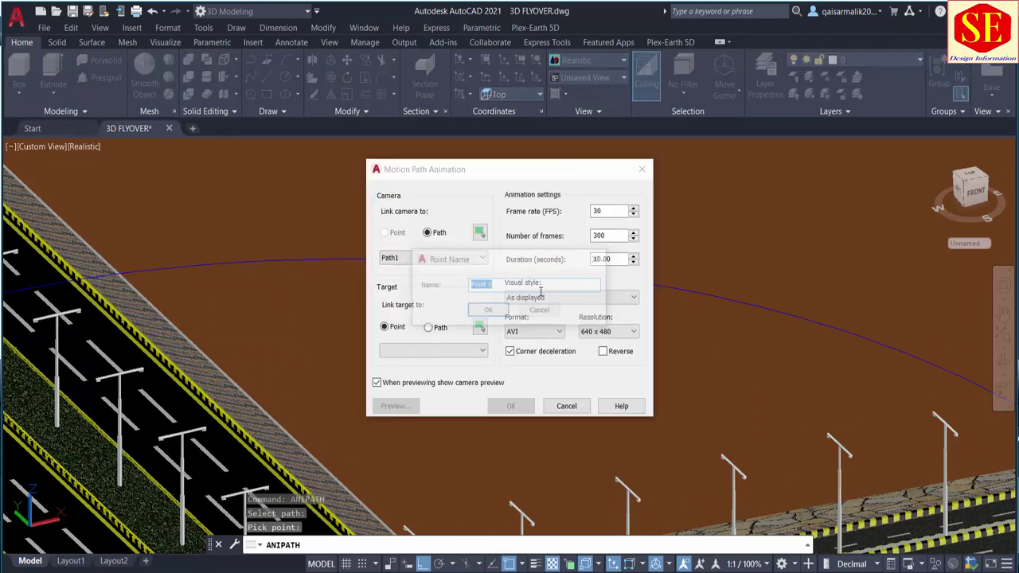
click(489, 311)
text(5)
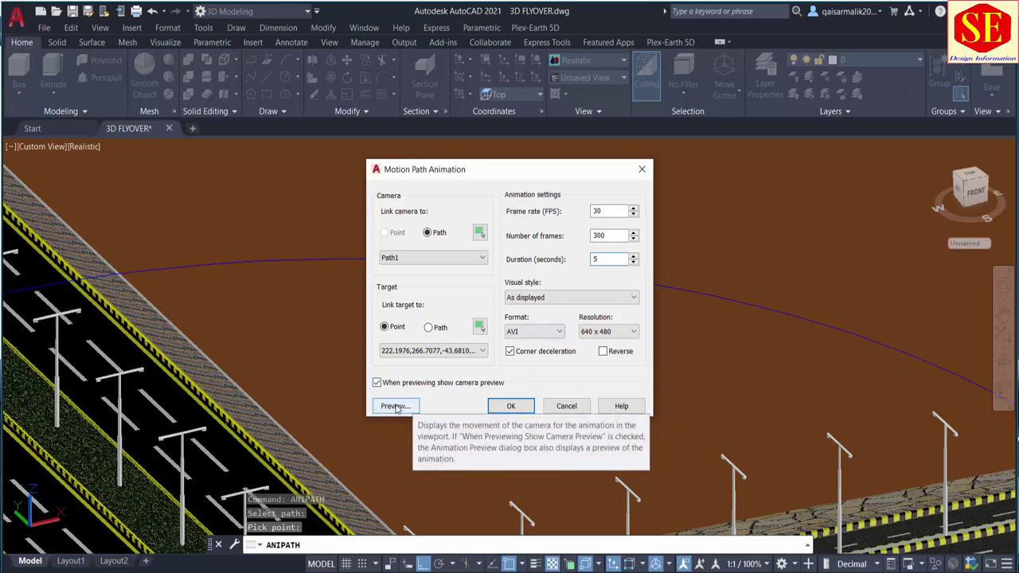
Preview the 5-second camera flythrough along Path1, then close the Animation Preview.
click(396, 406)
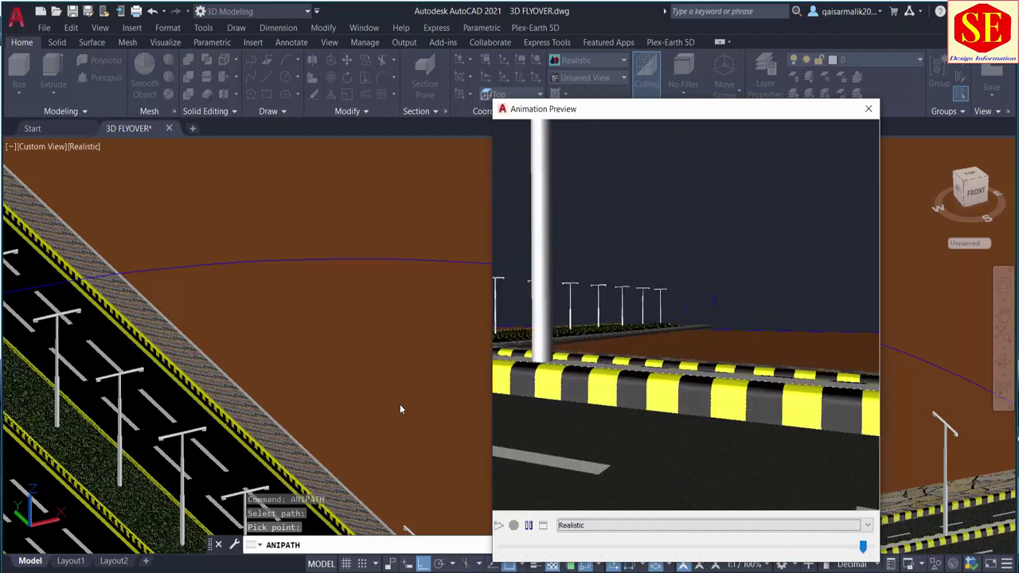
click(871, 109)
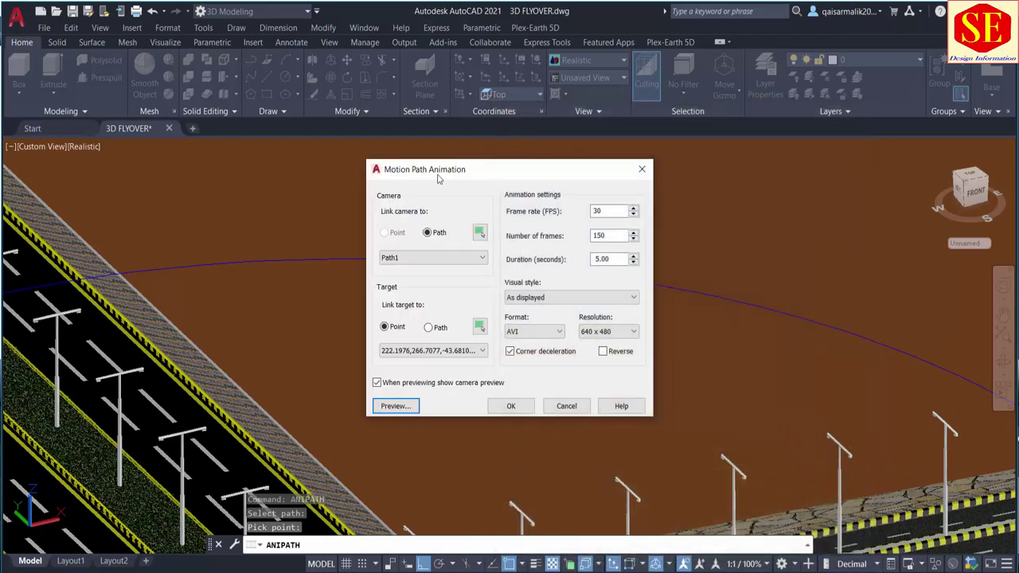
Pick a new target point near the ellipse as Point 2 and preview the flythrough again.
click(481, 327)
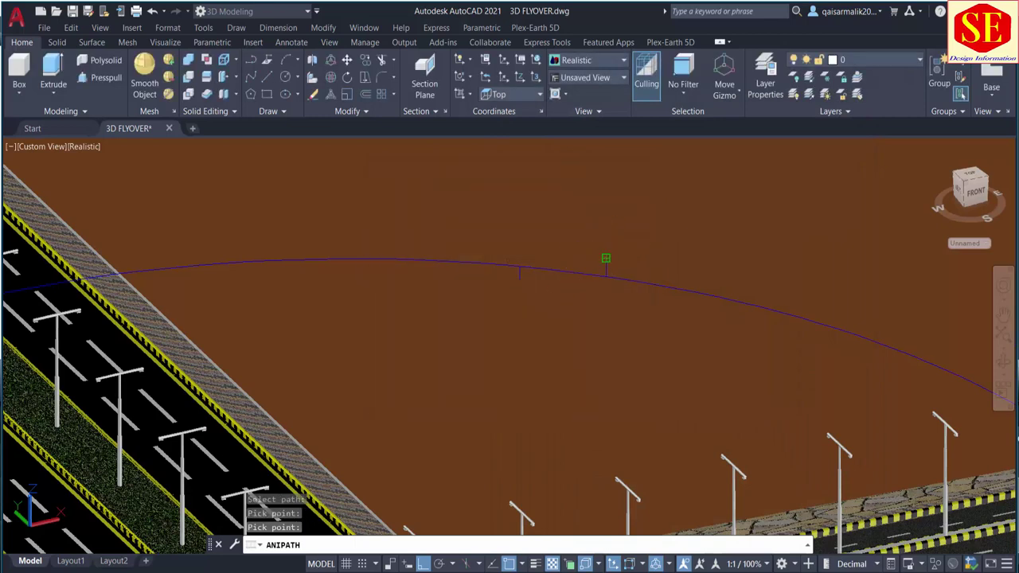
click(606, 258)
click(489, 311)
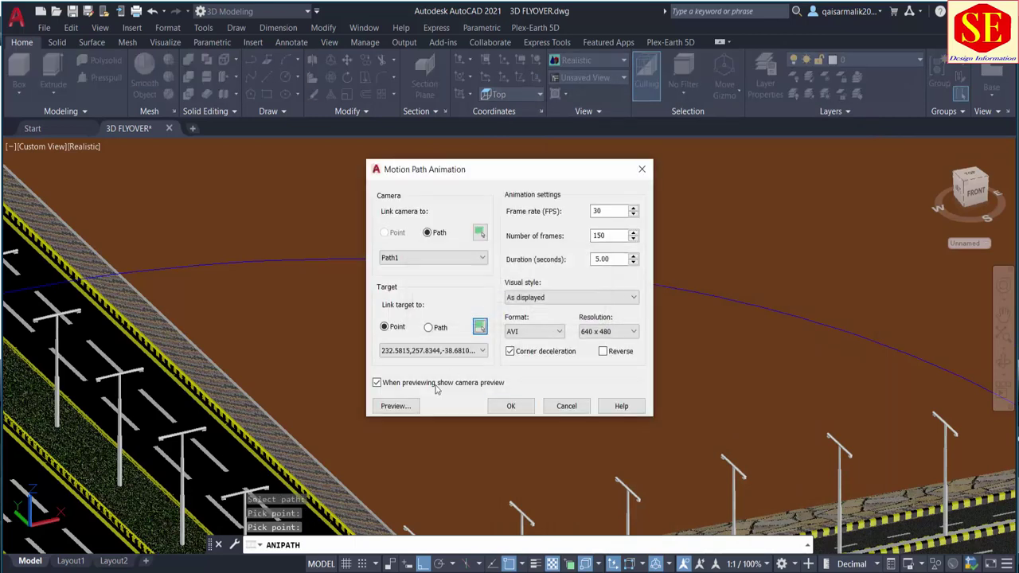
click(394, 406)
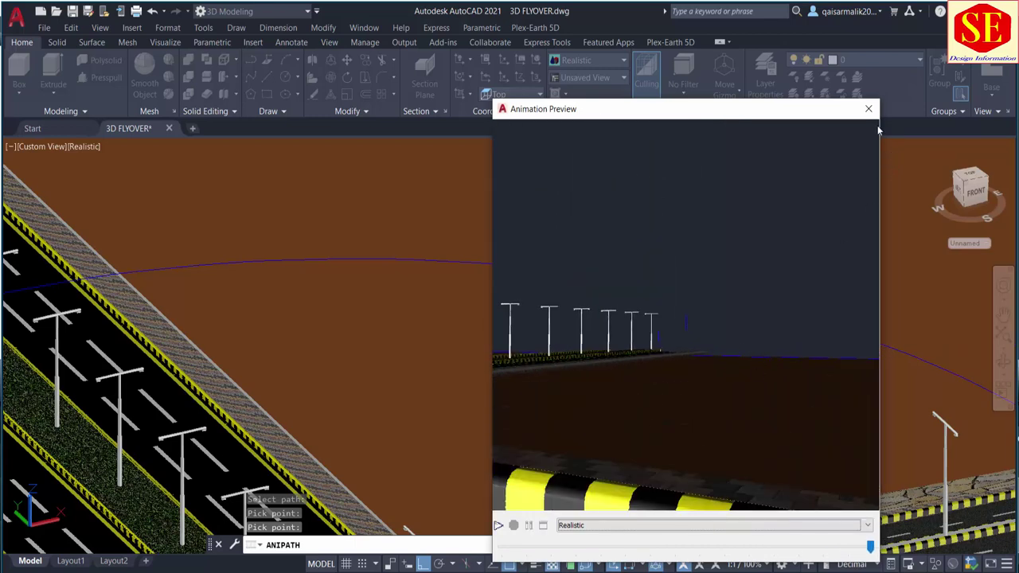
click(869, 109)
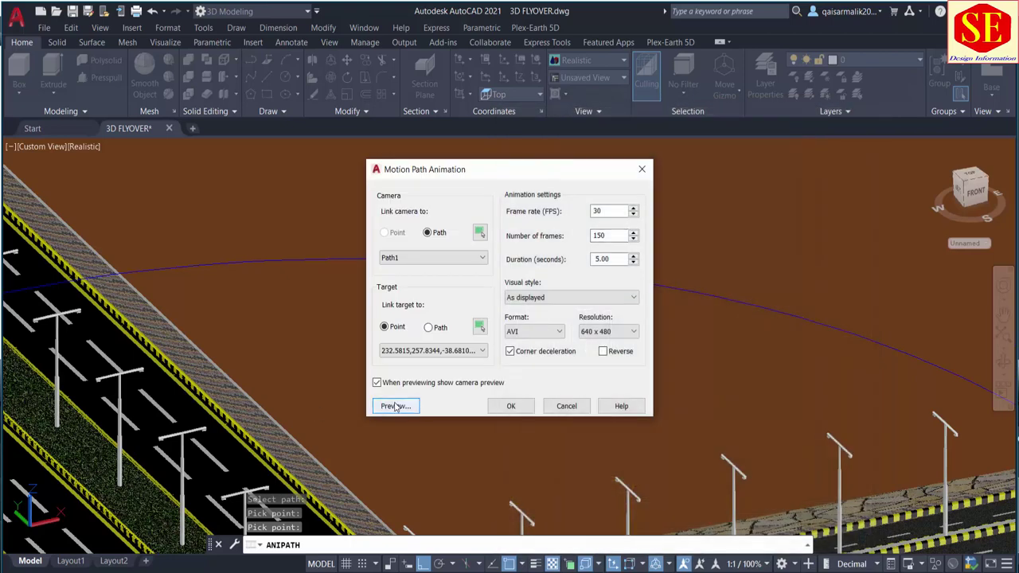
Accept 30 FPS, 150 frames, 5 seconds and As displayed style, then proceed to saving the AVI.
click(505, 409)
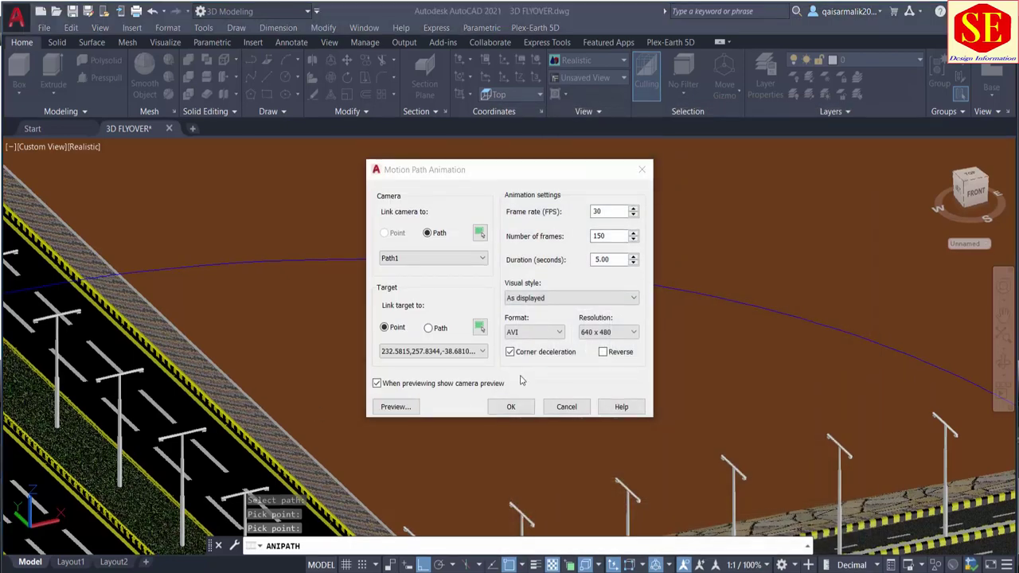
double_click(599, 260)
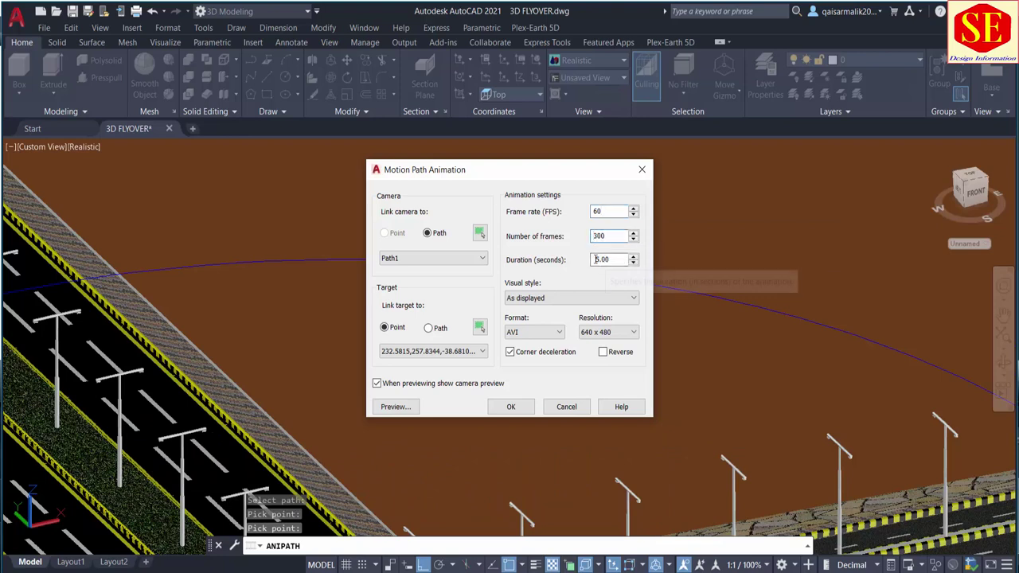
double_click(611, 213)
text(30)
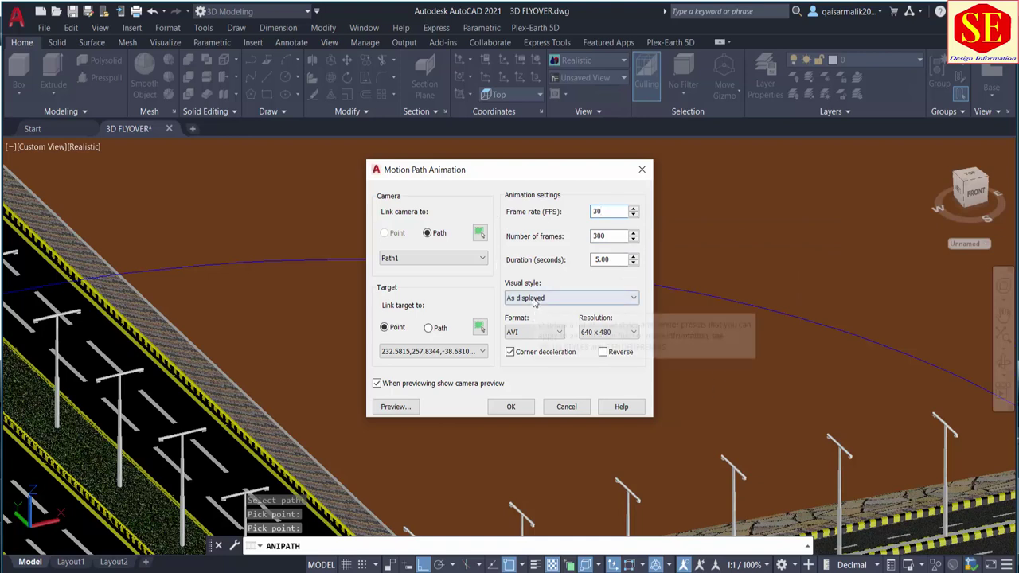
click(550, 297)
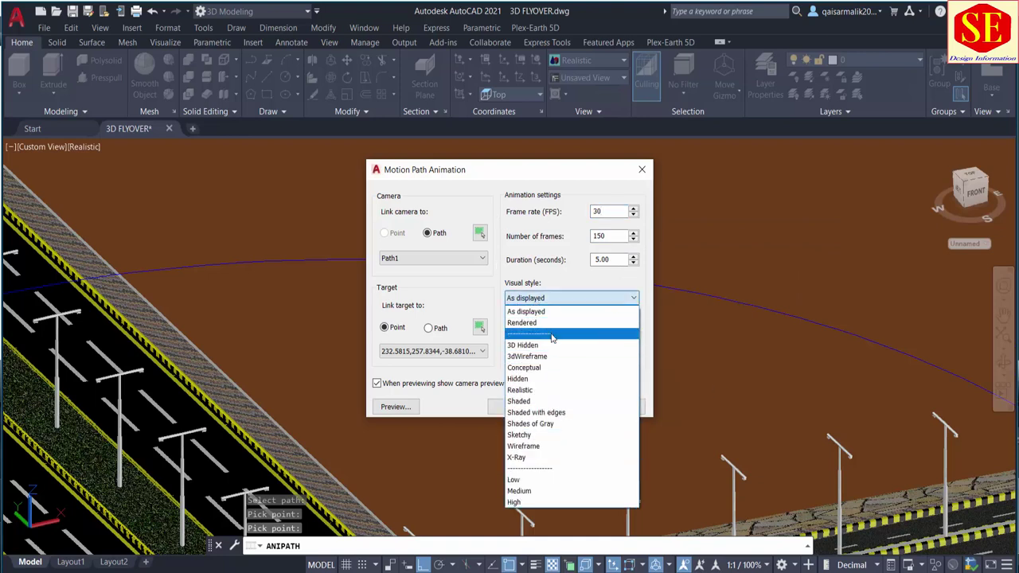
click(549, 311)
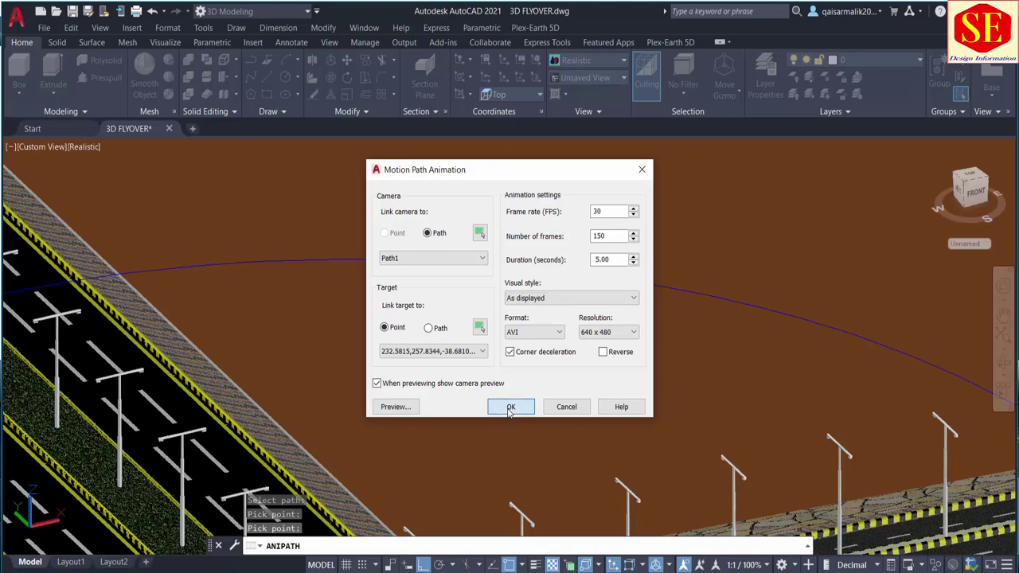
click(511, 408)
text(1)
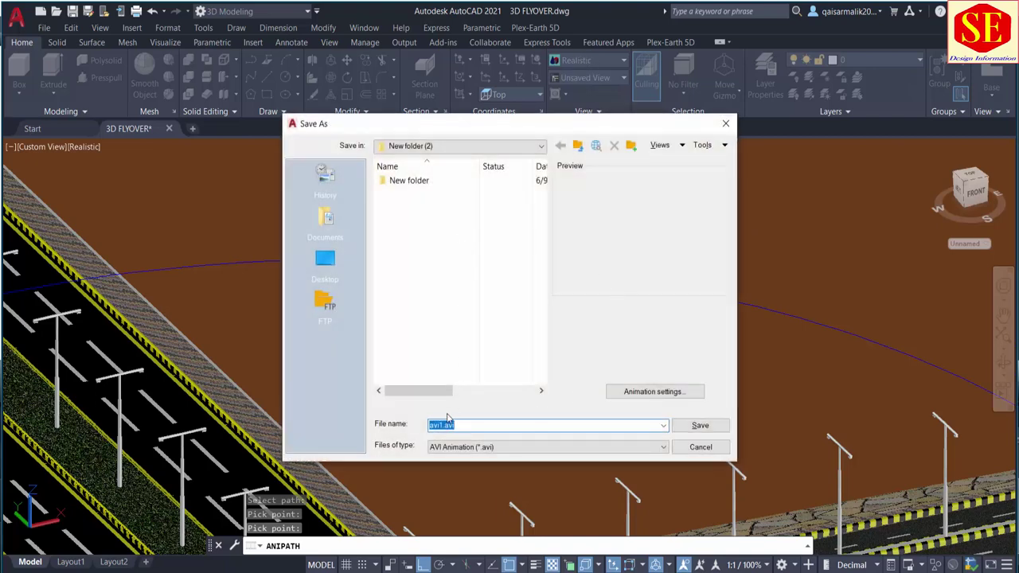
Render the 150-frame animation and save it as the video 1.avi.
click(703, 430)
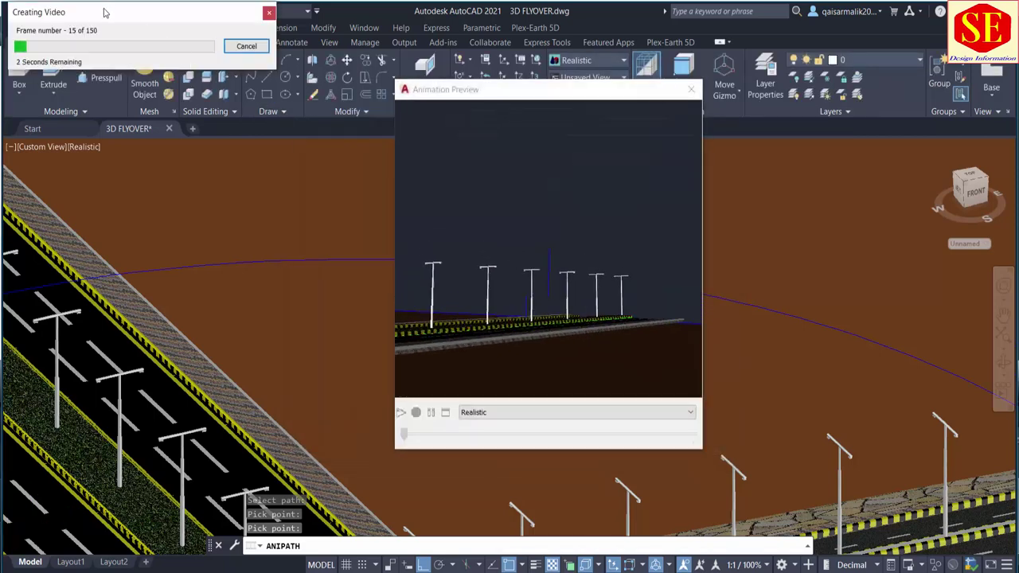
drag(104, 13, 223, 125)
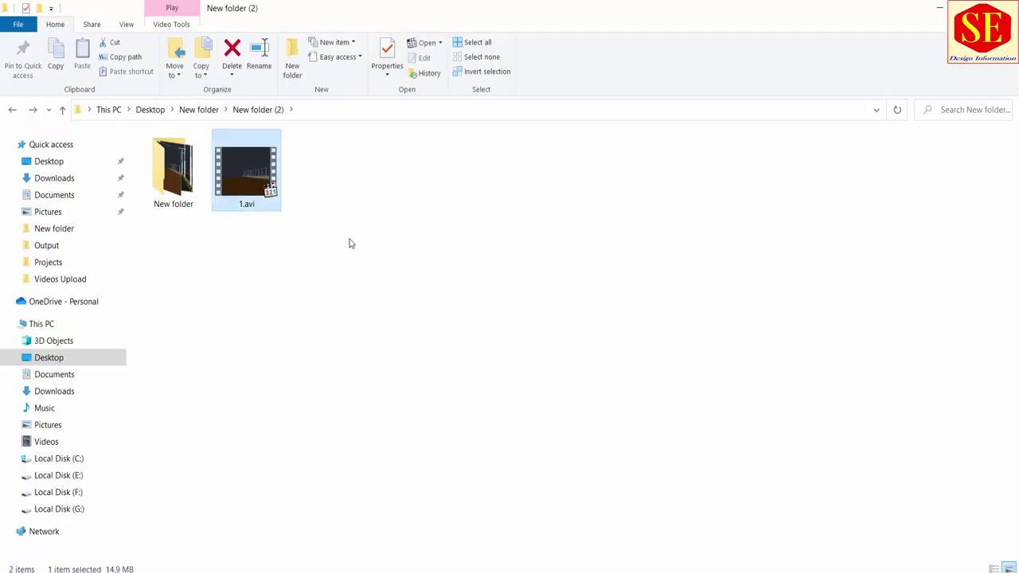
Play 1.avi in Media Player Classic and replay the 5-second flythrough from the start.
double_click(245, 175)
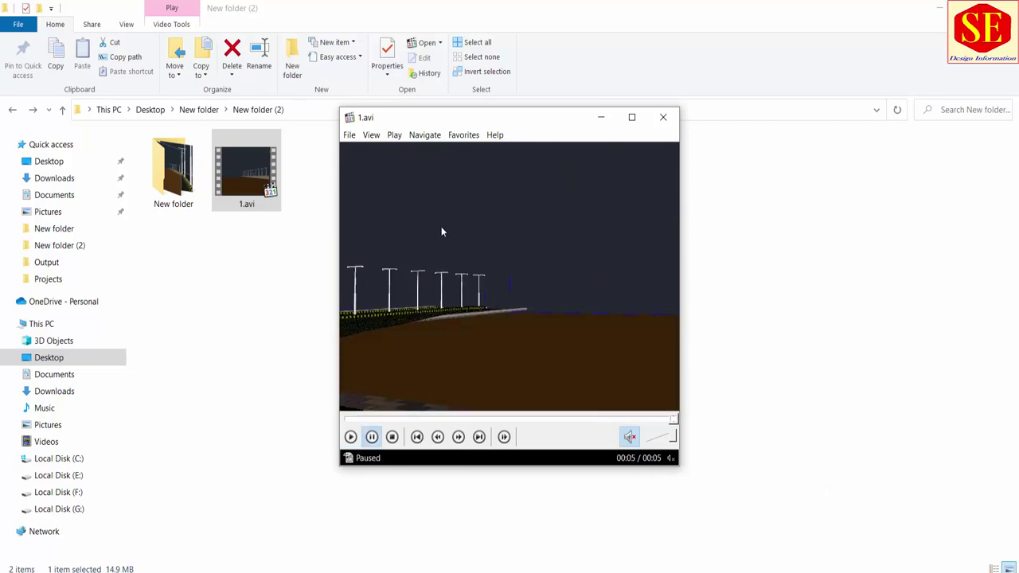
click(489, 324)
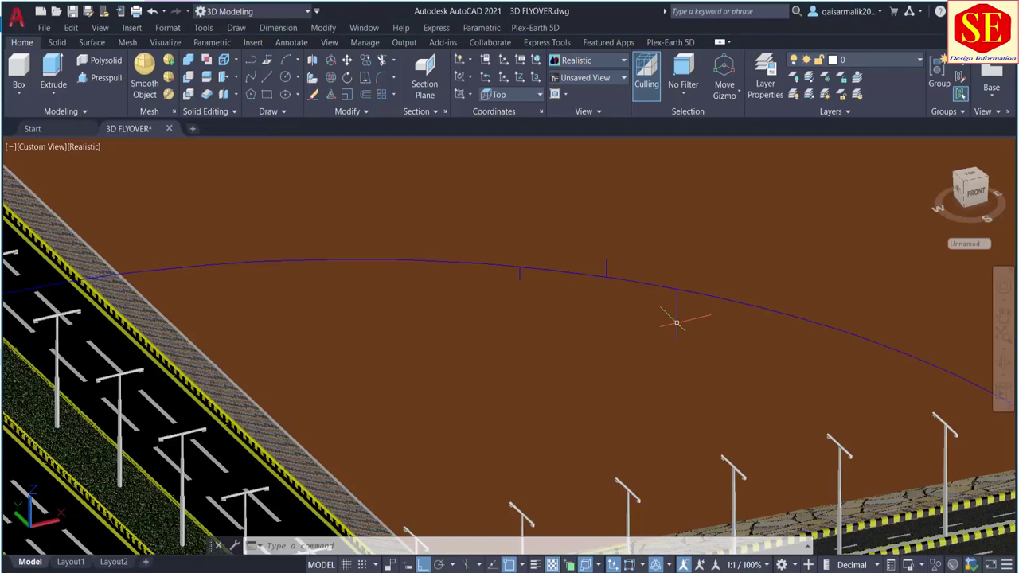
mouse_move(673, 318)
shift+middle_down()
mouse_move(626, 244)
mouse_move(606, 251)
shift+middle_up()
scroll(605, 251, up, 1)
text(l)
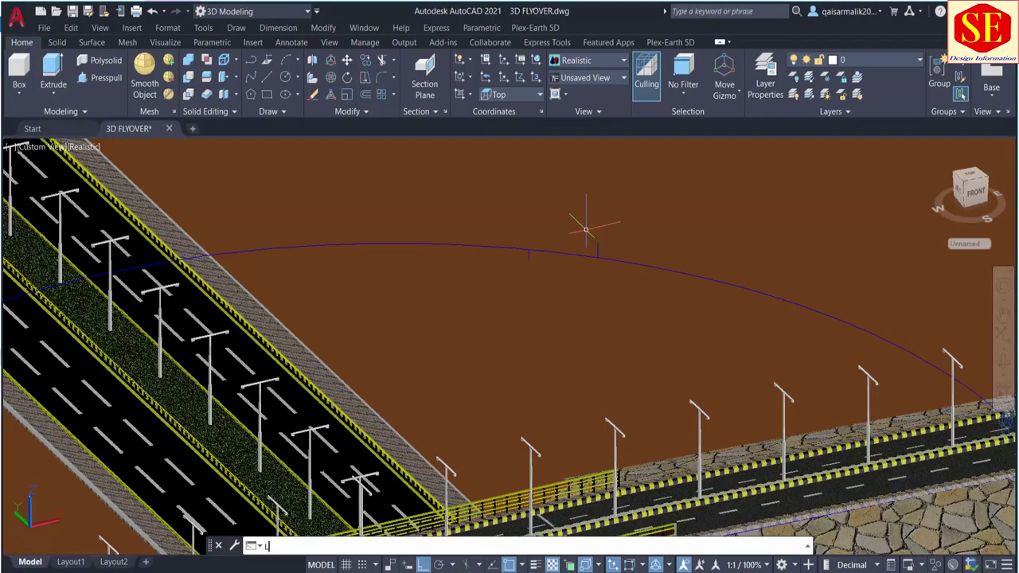
key(Return)
click(598, 256)
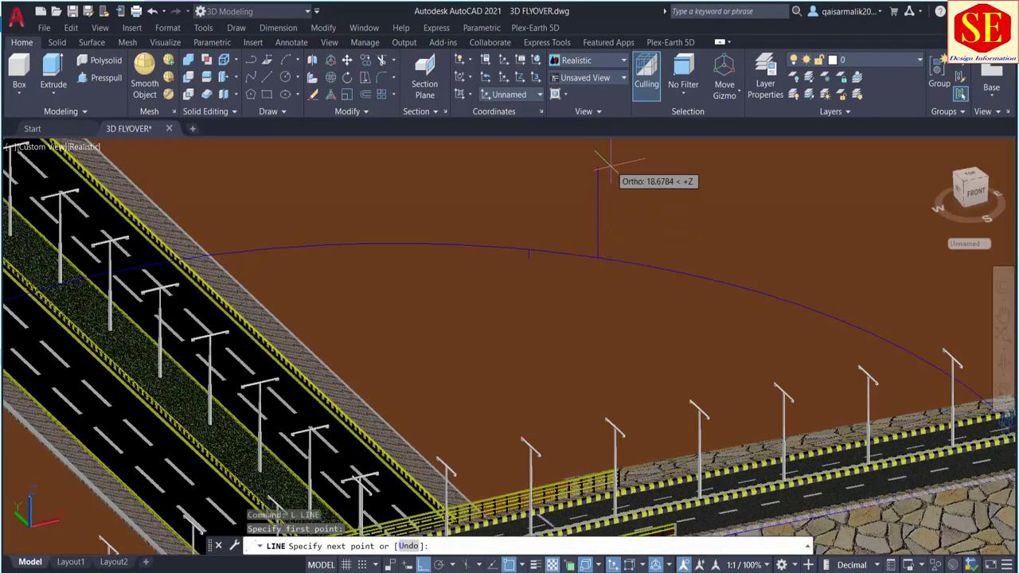
key(Escape)
scroll(557, 219, down, 5)
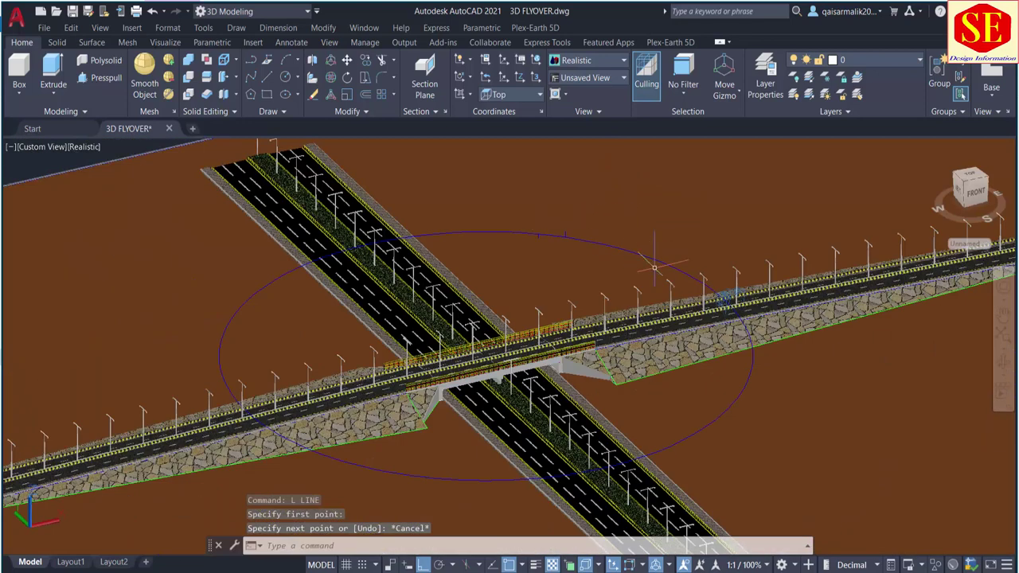
click(717, 286)
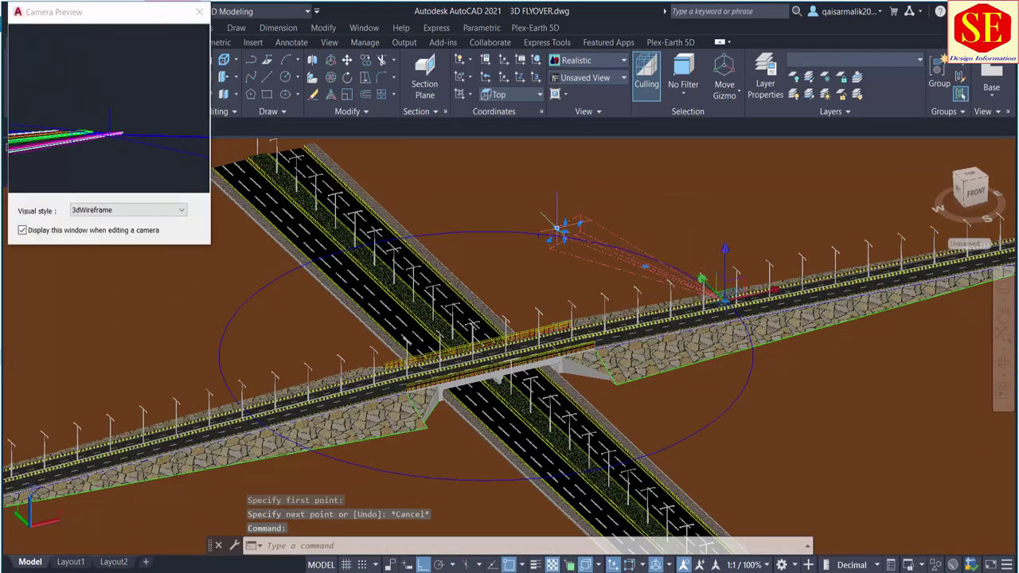
click(562, 229)
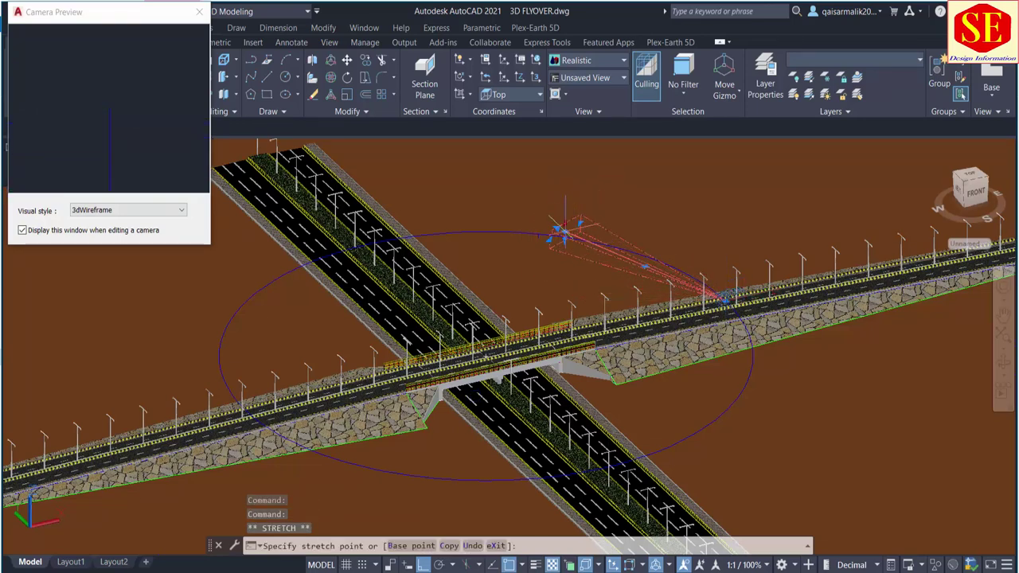
key(Escape)
click(562, 230)
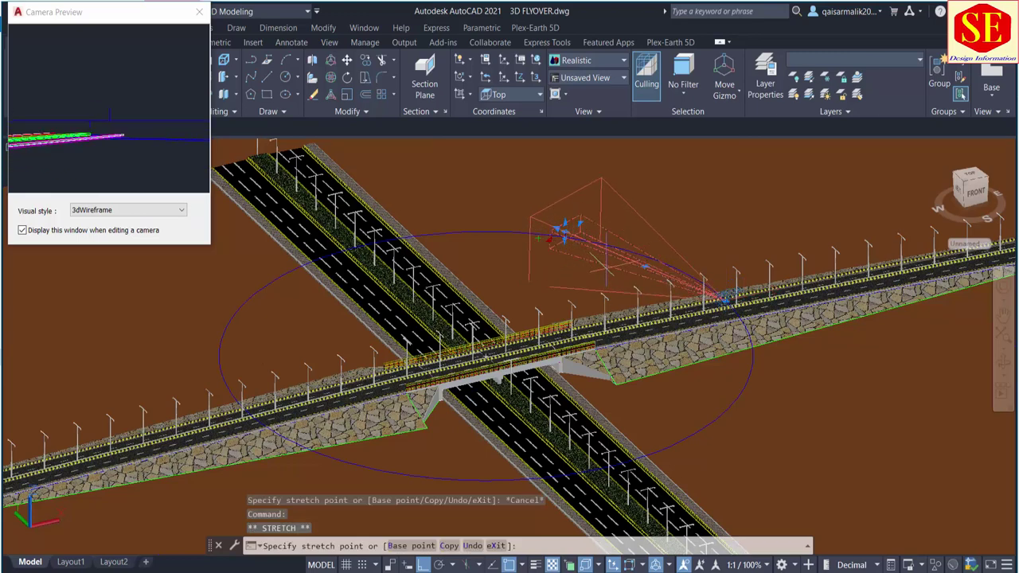
key(Escape)
click(567, 227)
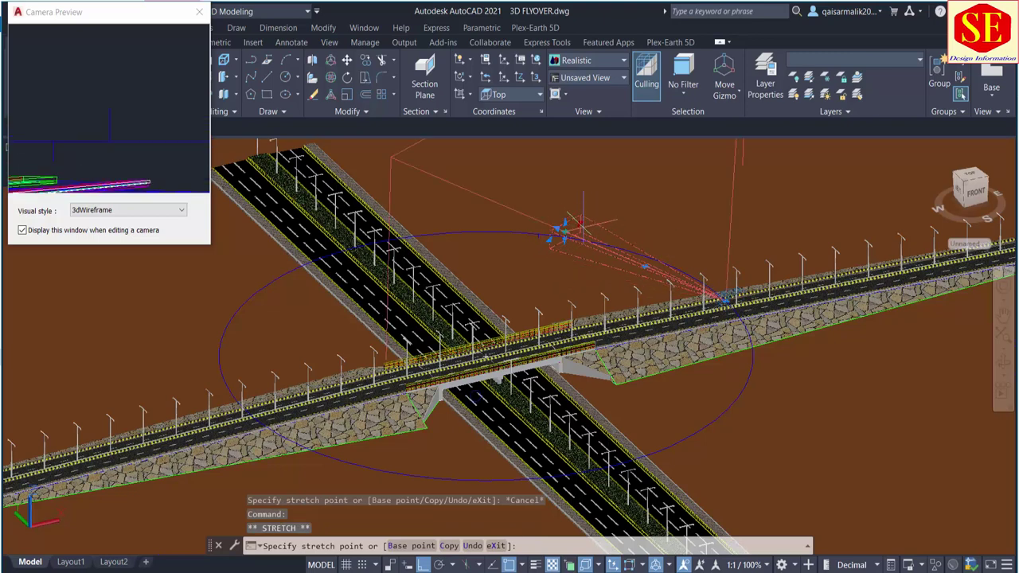
key(Escape)
key(Escape)
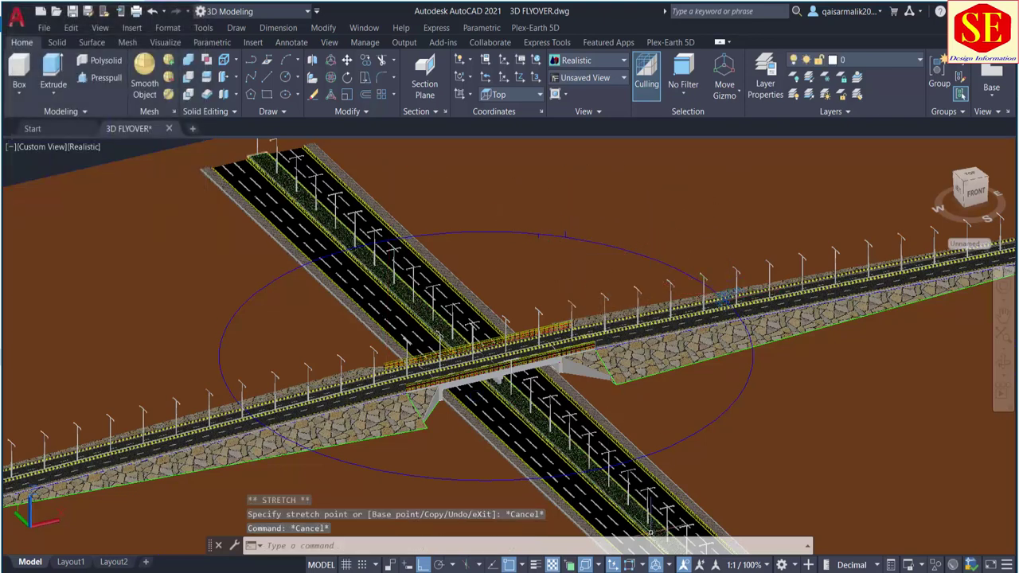
Orbit the model so the flyover road runs diagonally across the crossing.
scroll(738, 315, up, 5)
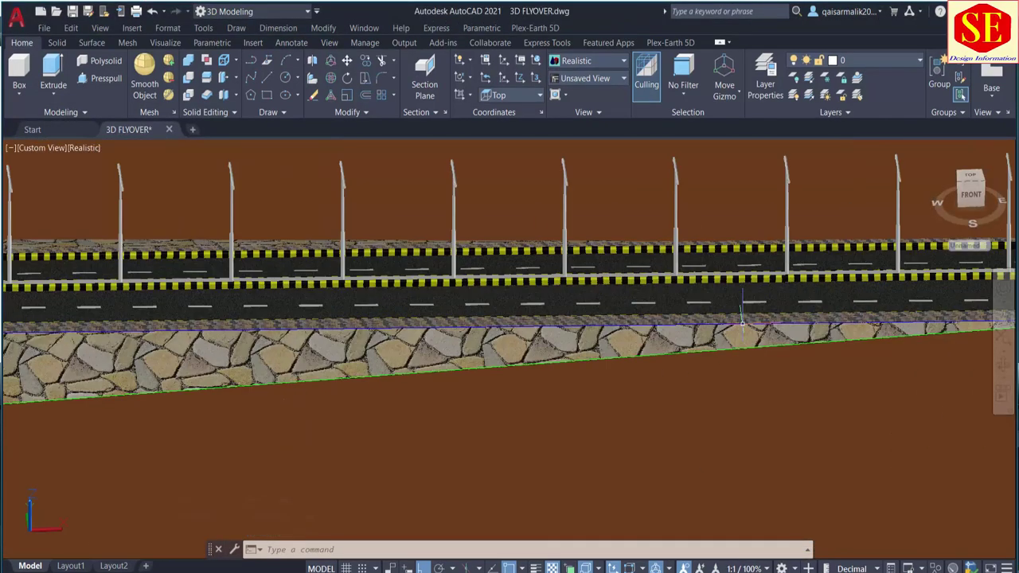
shift+middle_drag(768, 334, 683, 357)
key(Escape)
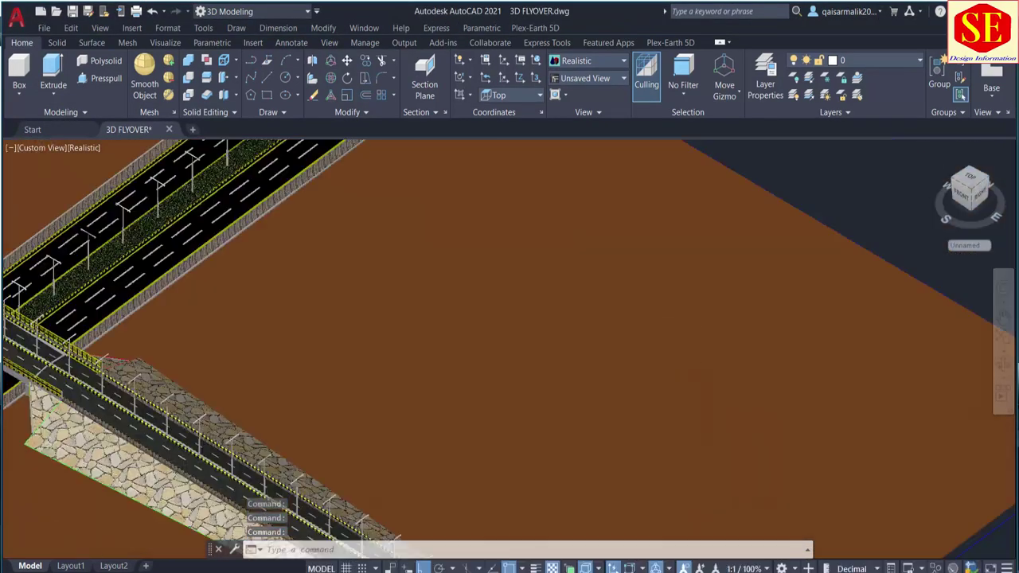
scroll(596, 358, down, 5)
shift+middle_drag(519, 411, 367, 366)
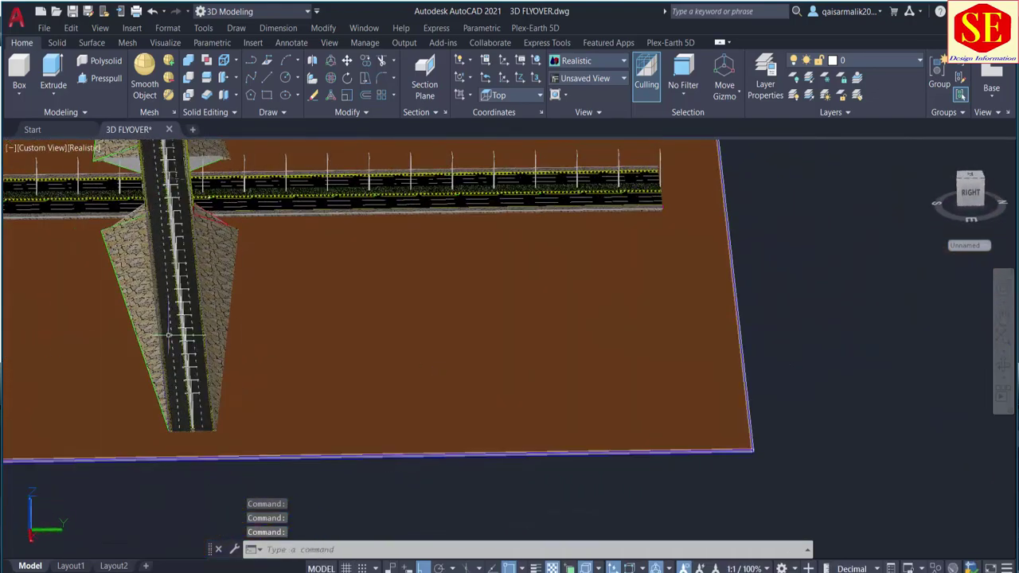
scroll(368, 366, up, 5)
shift+middle_drag(367, 366, 387, 327)
scroll(387, 328, down, 5)
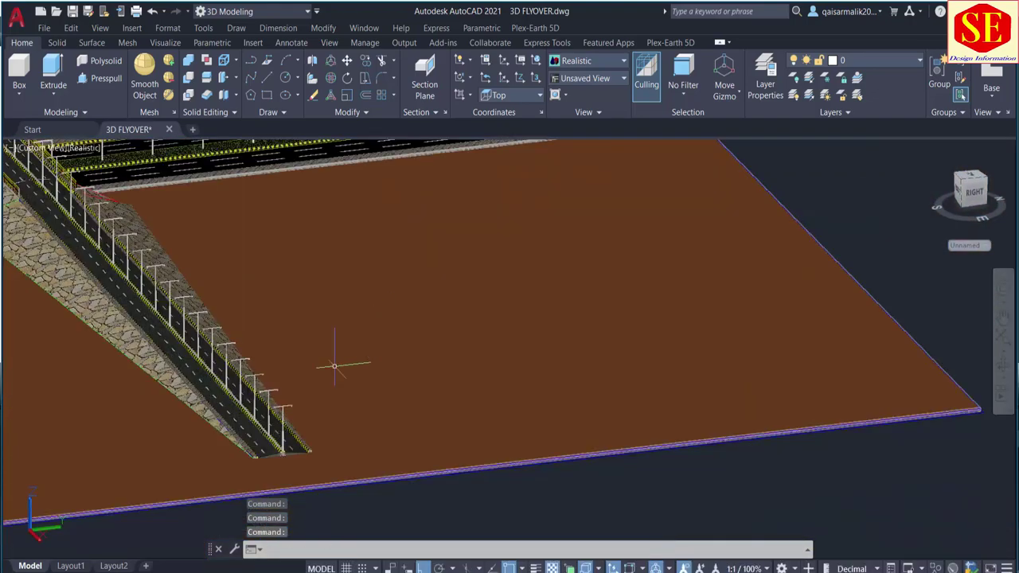
shift+middle_drag(341, 357, 519, 414)
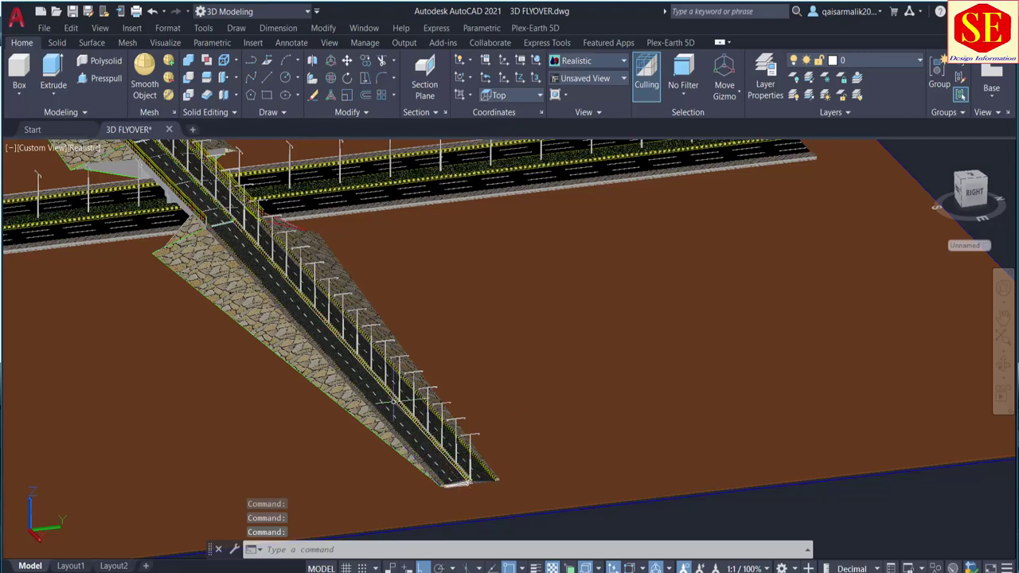
shift+middle_drag(270, 296, 359, 341)
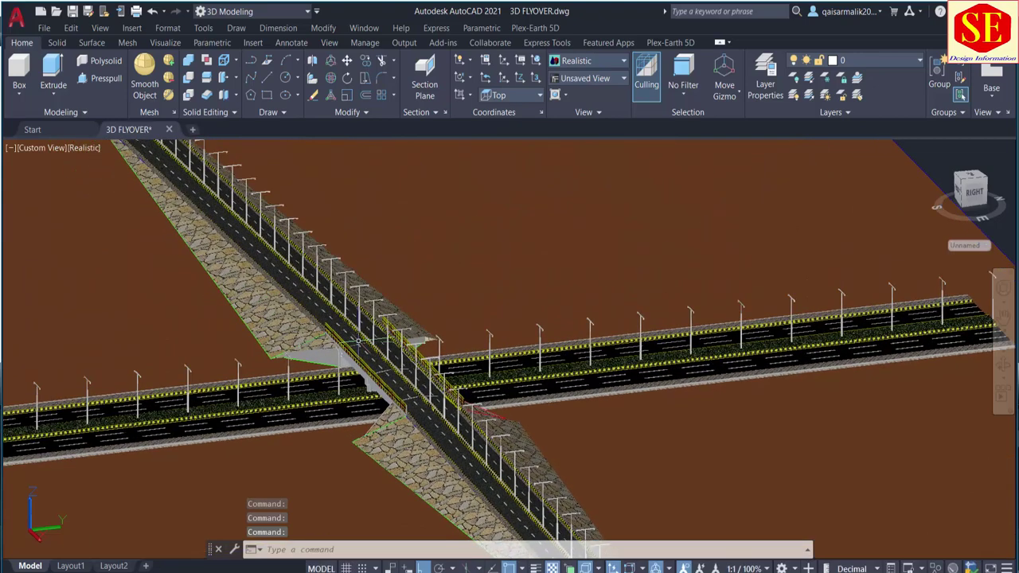
mouse_move(265, 280)
shift+middle_down()
mouse_move(275, 319)
mouse_move(330, 393)
shift+middle_up()
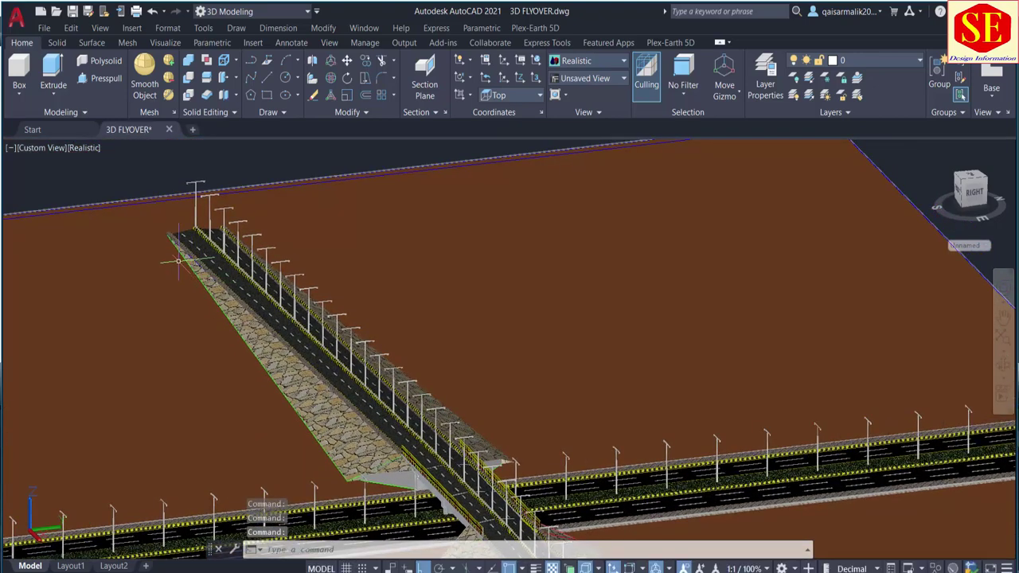
Zoom and pan in close on the far end of the flyover deck.
scroll(329, 393, up, 5)
scroll(404, 396, up, 1)
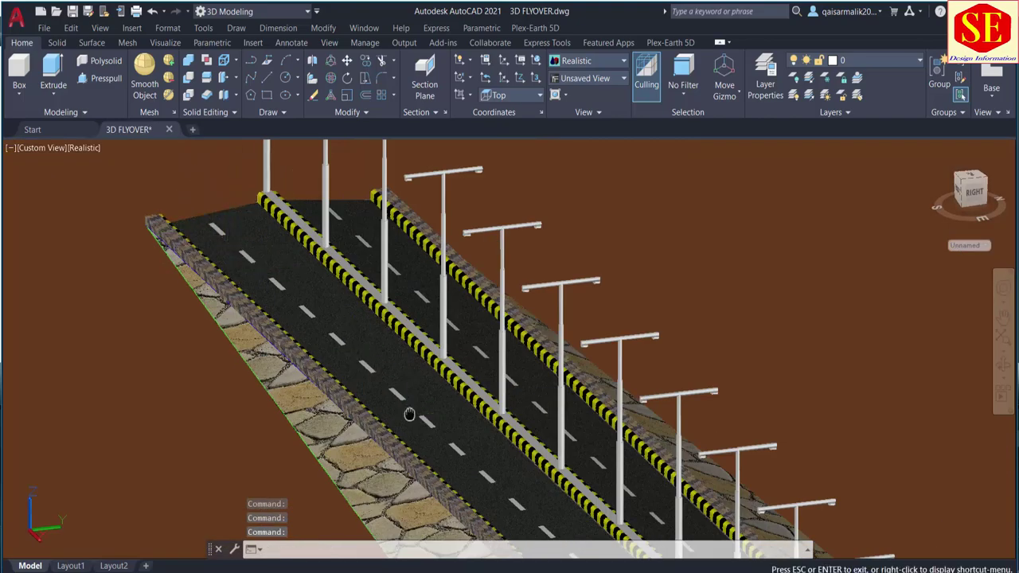
scroll(404, 397, up, 2)
middle_drag(405, 397, 432, 407)
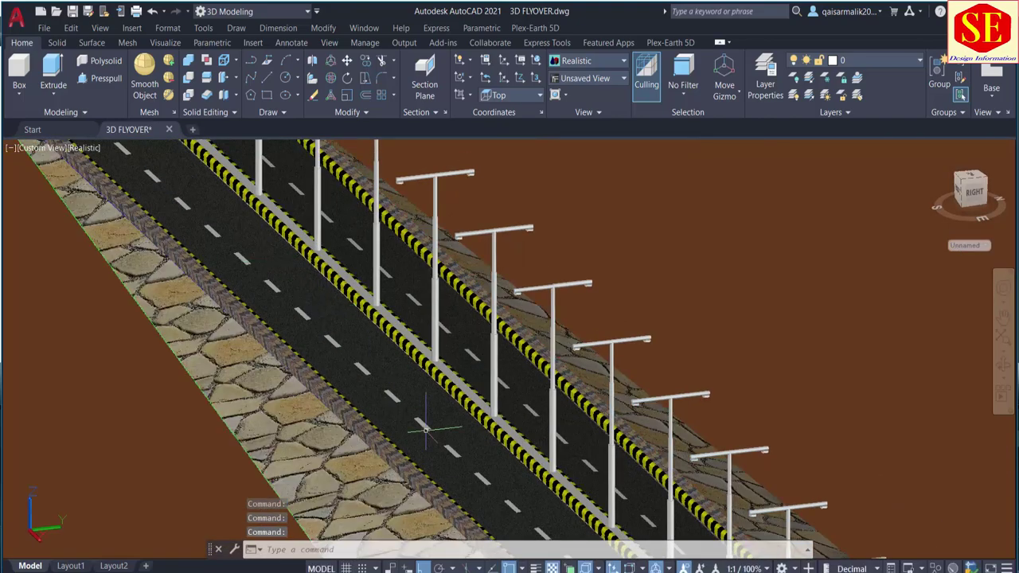
scroll(426, 430, down, 2)
scroll(426, 430, down, 2)
scroll(426, 430, down, 2)
scroll(426, 430, down, 2)
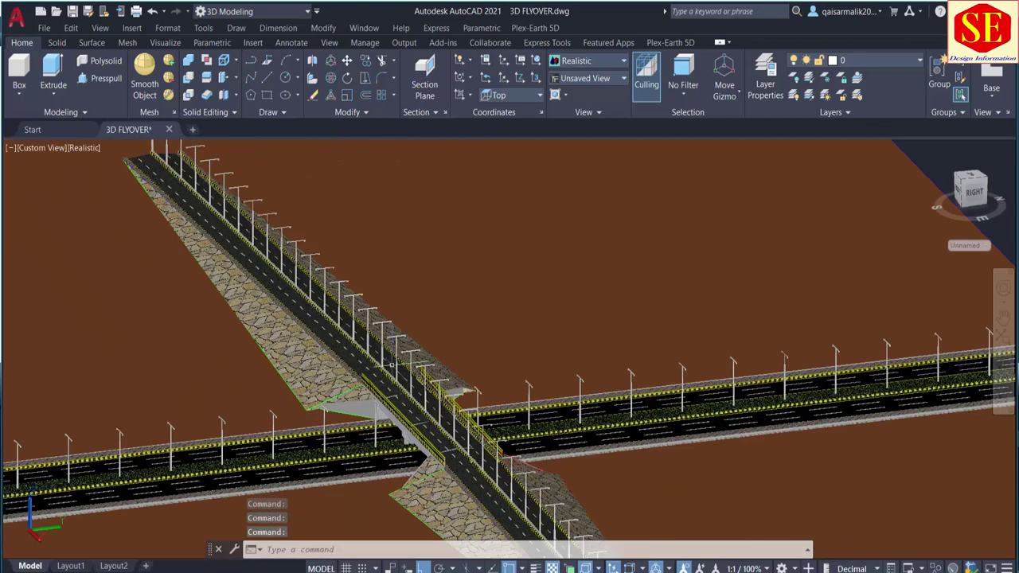
middle_drag(426, 430, 259, 207)
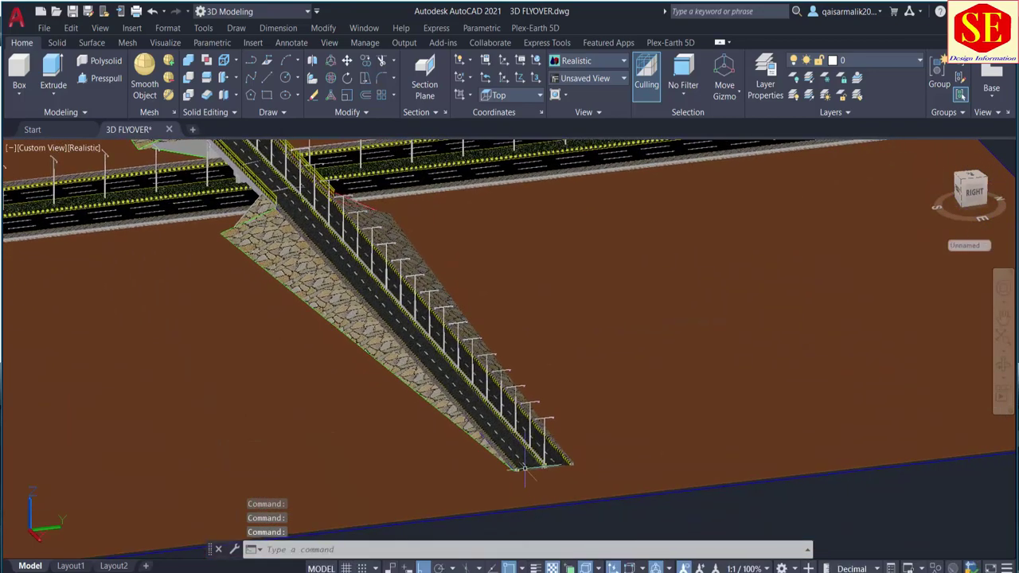
scroll(524, 470, up, 3)
scroll(527, 464, up, 2)
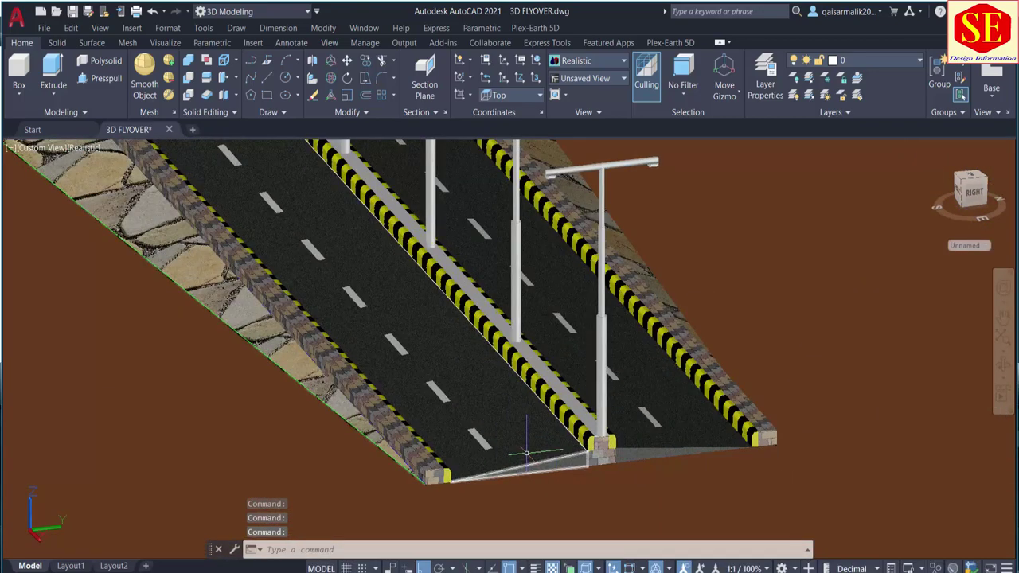
Draw a 5-unit upright line from the end of the flyover deck.
text(l)
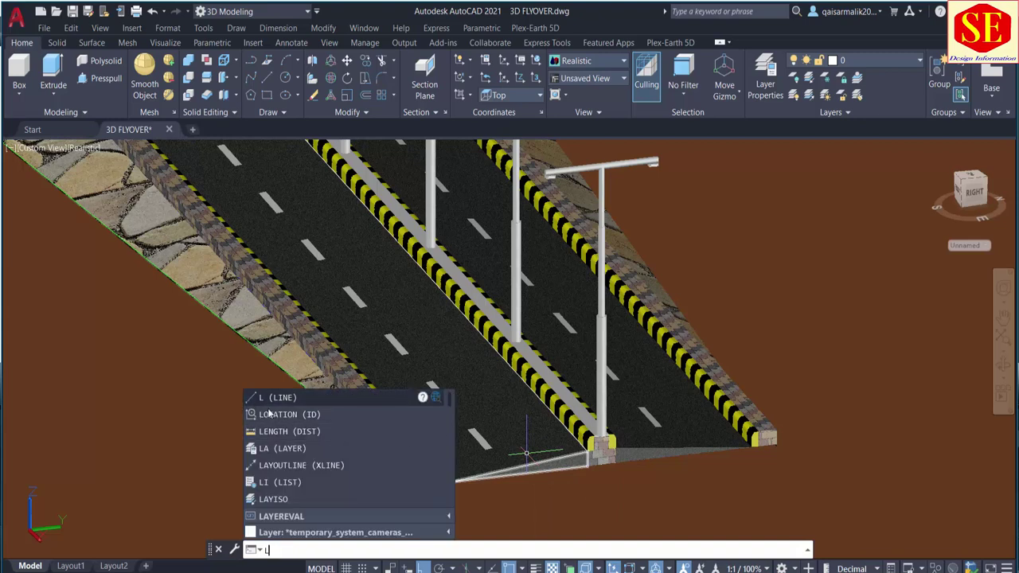
click(278, 399)
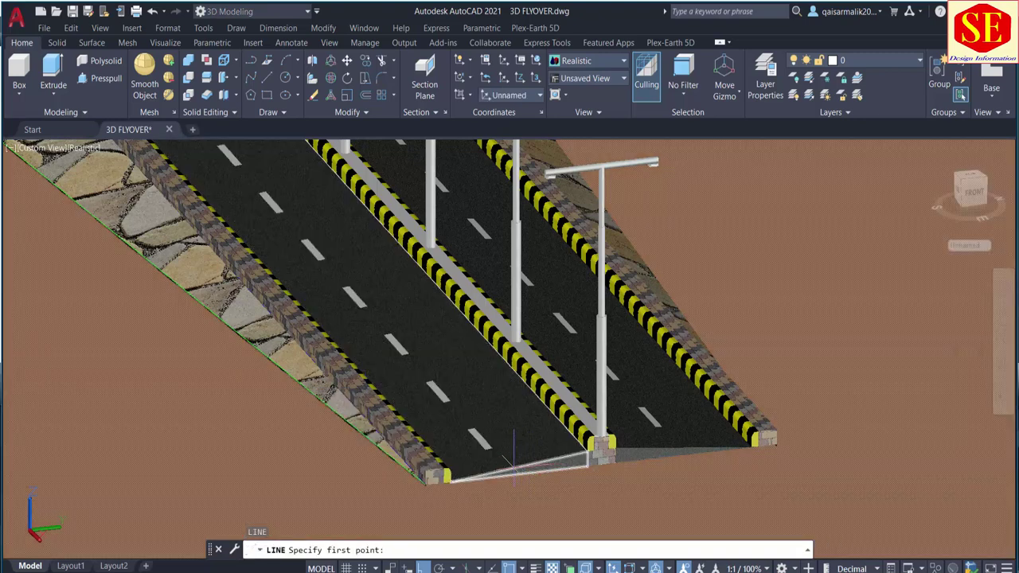
click(519, 462)
text(5)
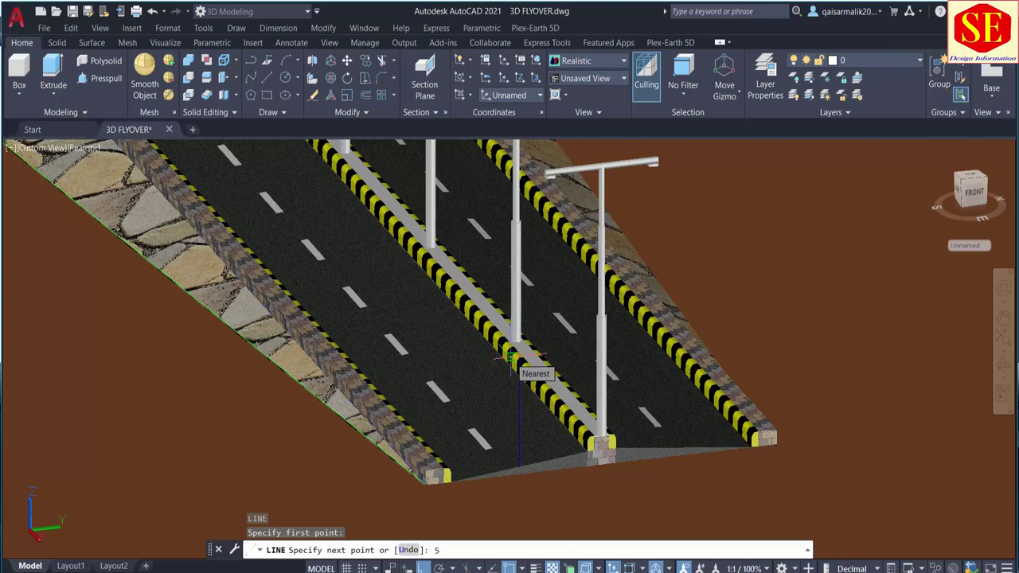
key(Return)
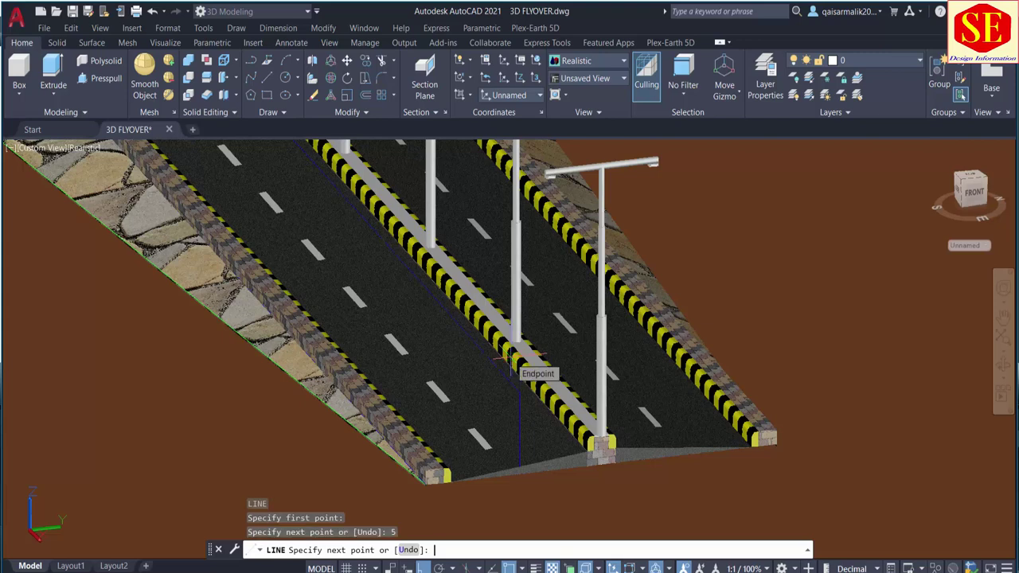
key(Return)
text(c)
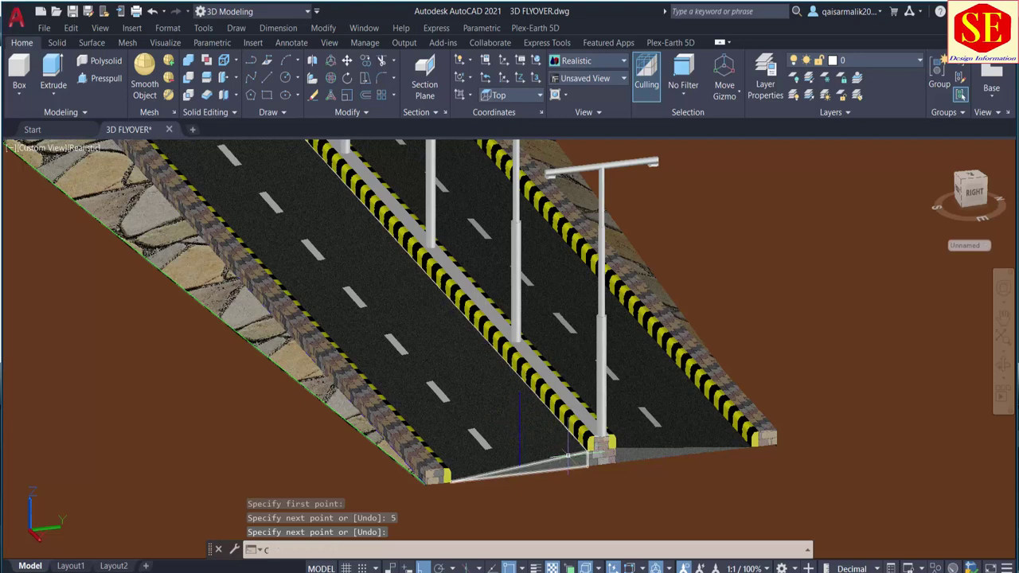
Start copying the new upright line, selecting it as the object.
text(o)
key(Return)
click(519, 460)
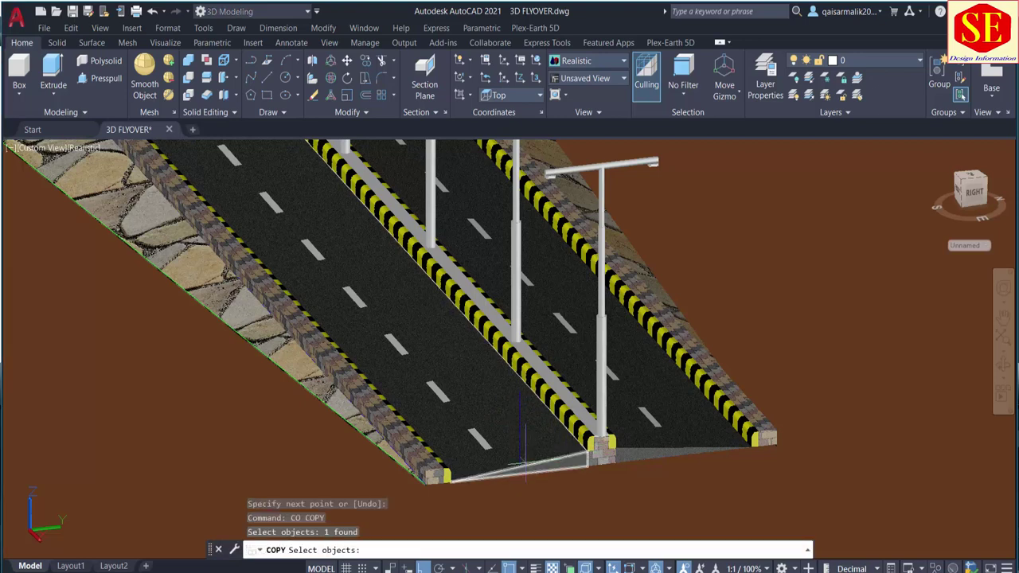
key(Return)
Copy the upright line to two points further along the flyover road.
click(526, 462)
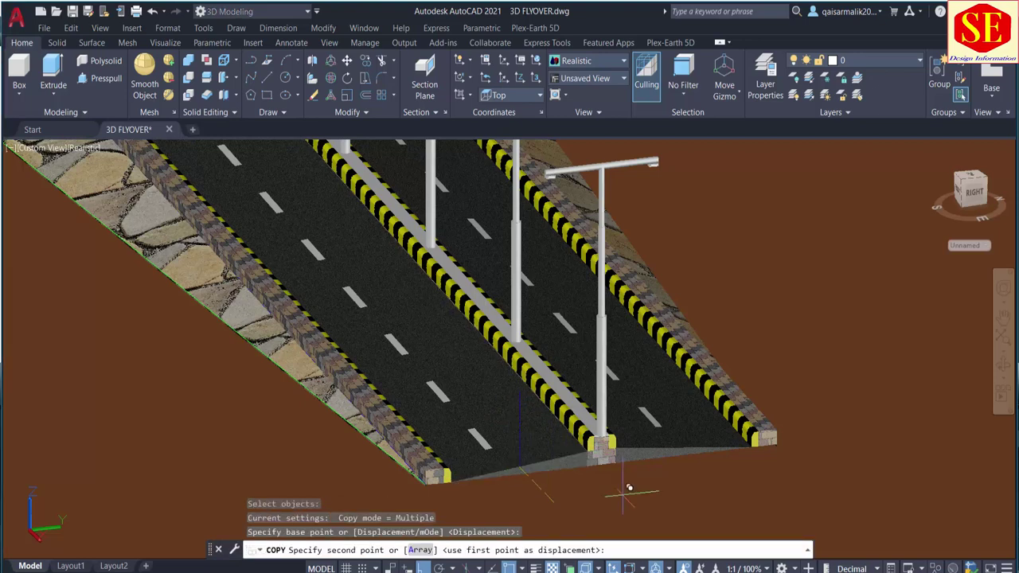
scroll(558, 470, down, 5)
scroll(528, 386, up, 4)
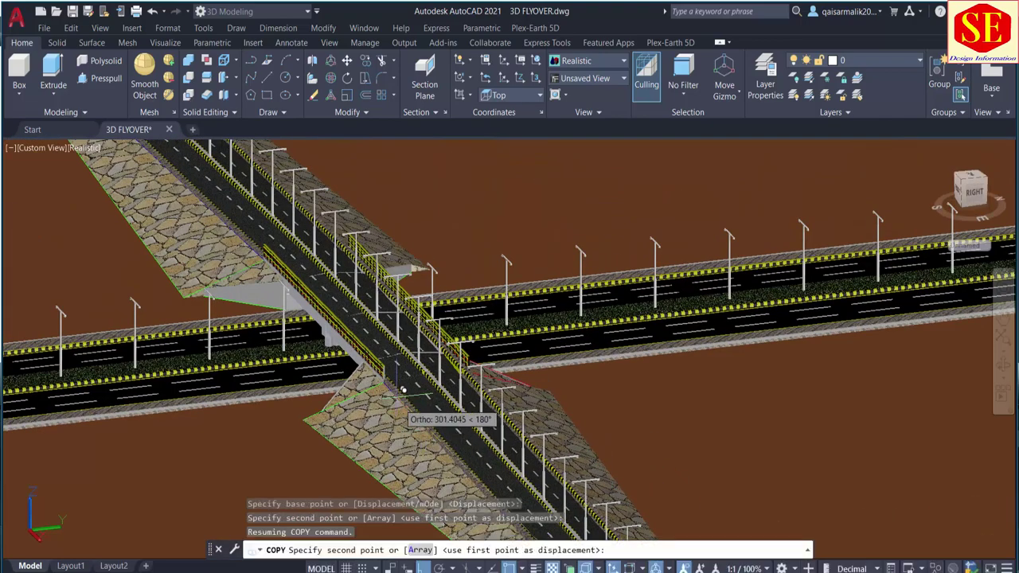
scroll(444, 383, up, 2)
scroll(405, 353, up, 3)
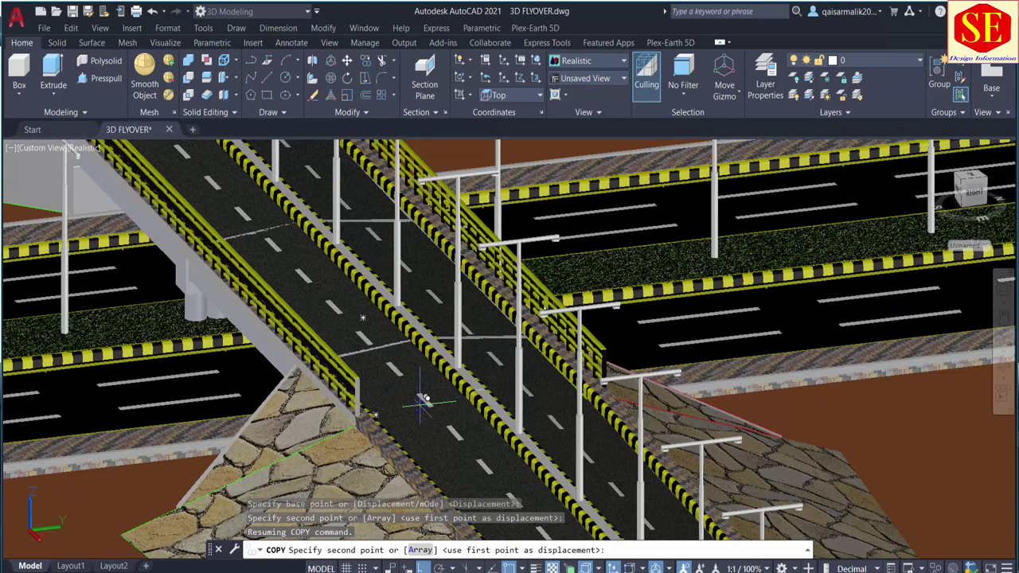
click(456, 344)
scroll(430, 402, up, 2)
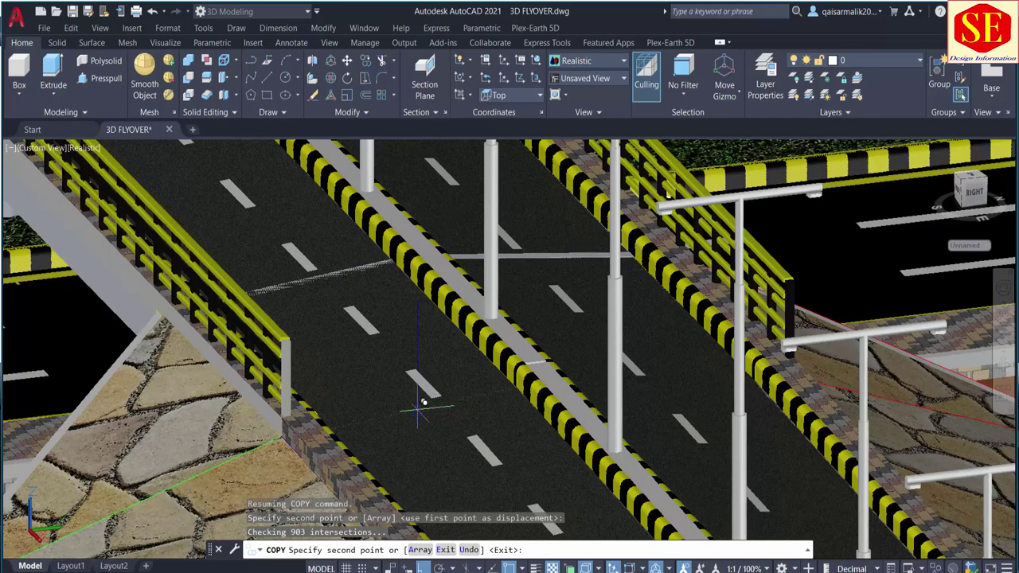
click(434, 380)
key(Escape)
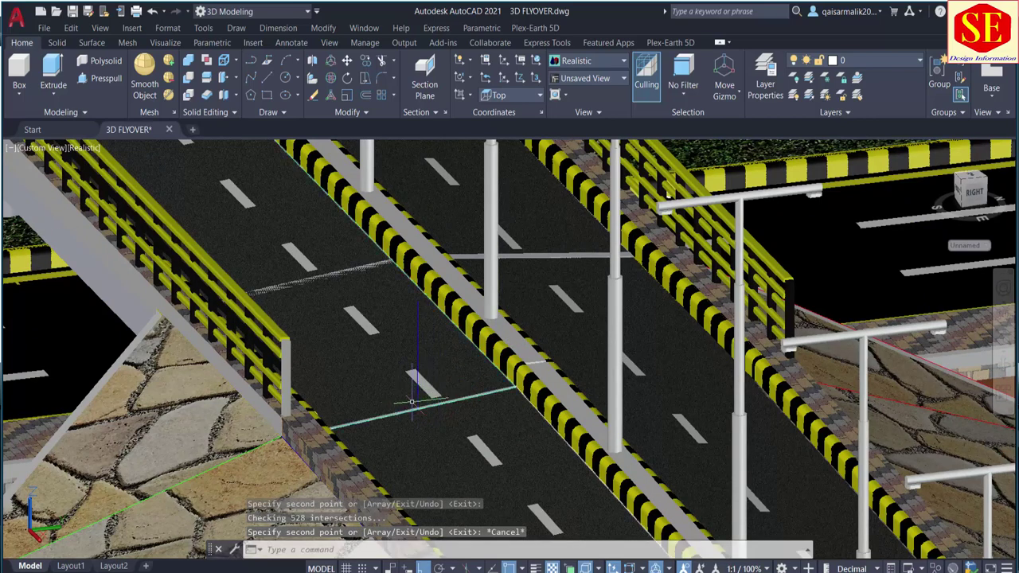
Start another COPY of the upright line, picking its base point.
text(c)
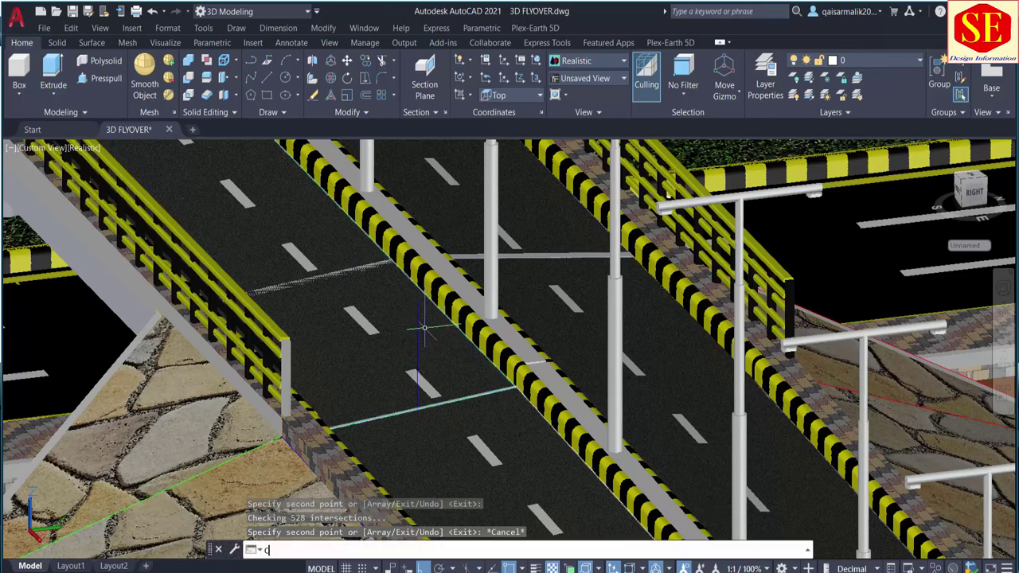
text(o)
key(Return)
click(419, 387)
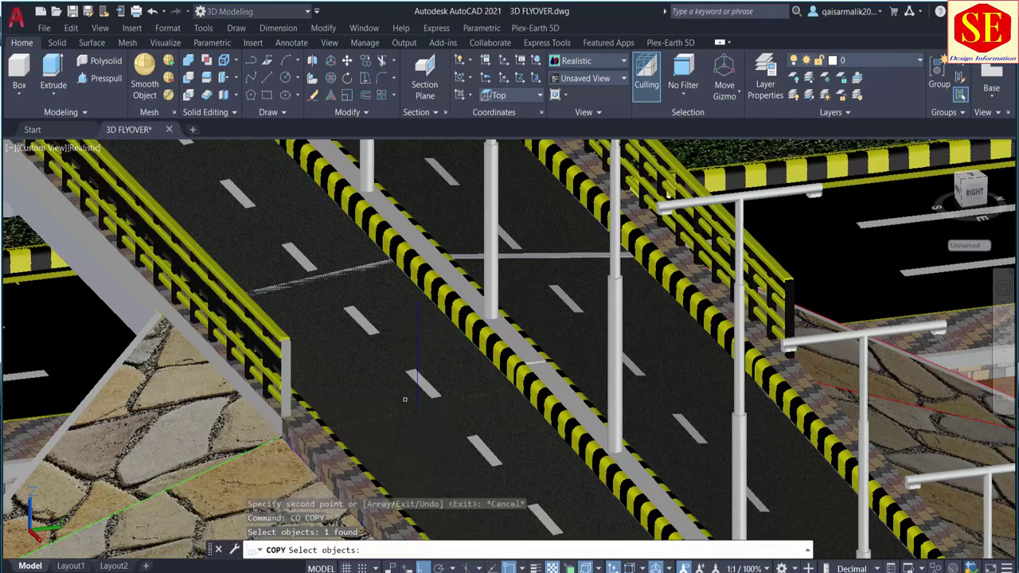
key(Return)
click(418, 408)
Place a further copy of the line far along the flyover road.
scroll(437, 396, down, 2)
scroll(436, 396, down, 3)
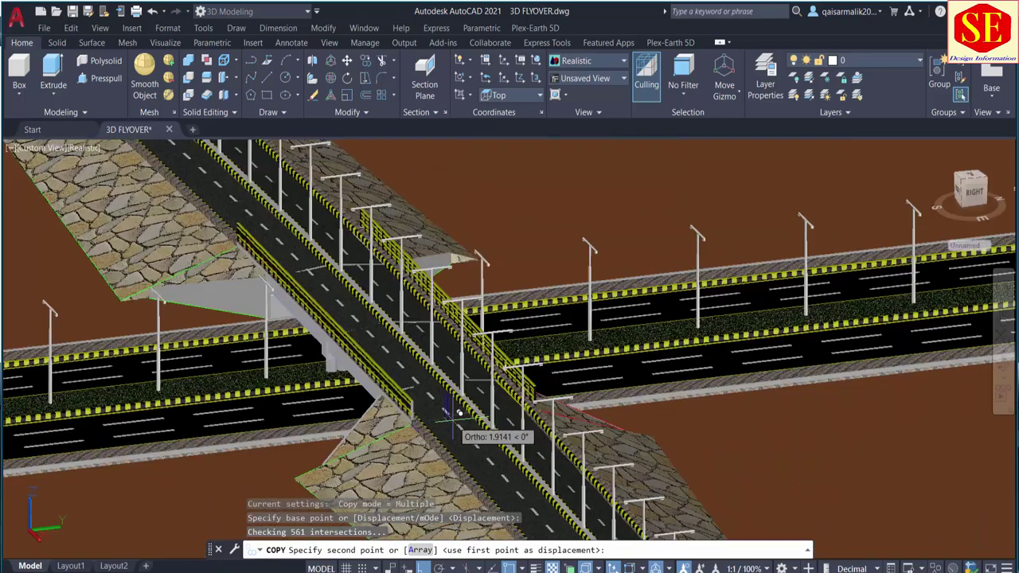
shift+middle_drag(462, 398, 350, 207)
scroll(344, 335, up, 4)
scroll(344, 335, up, 2)
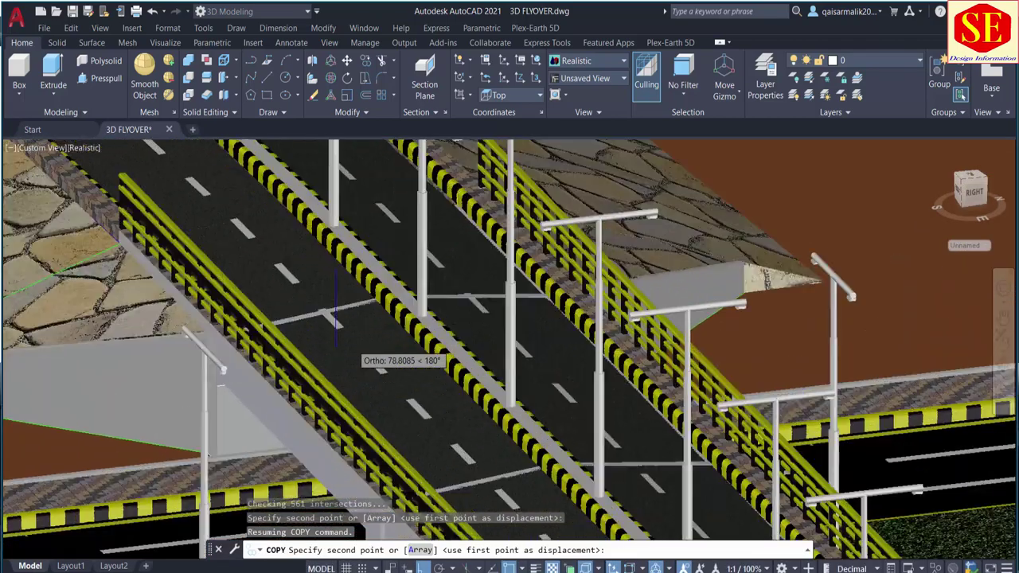
scroll(326, 275, up, 2)
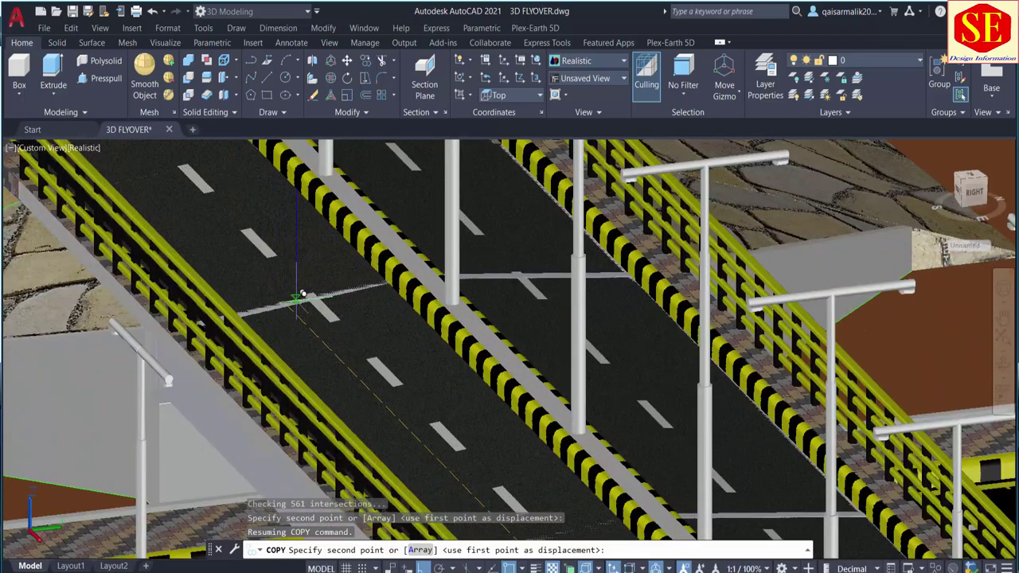
scroll(301, 295, up, 2)
scroll(305, 275, up, 2)
mouse_move(298, 278)
middle_down()
mouse_move(428, 478)
mouse_move(330, 371)
middle_up()
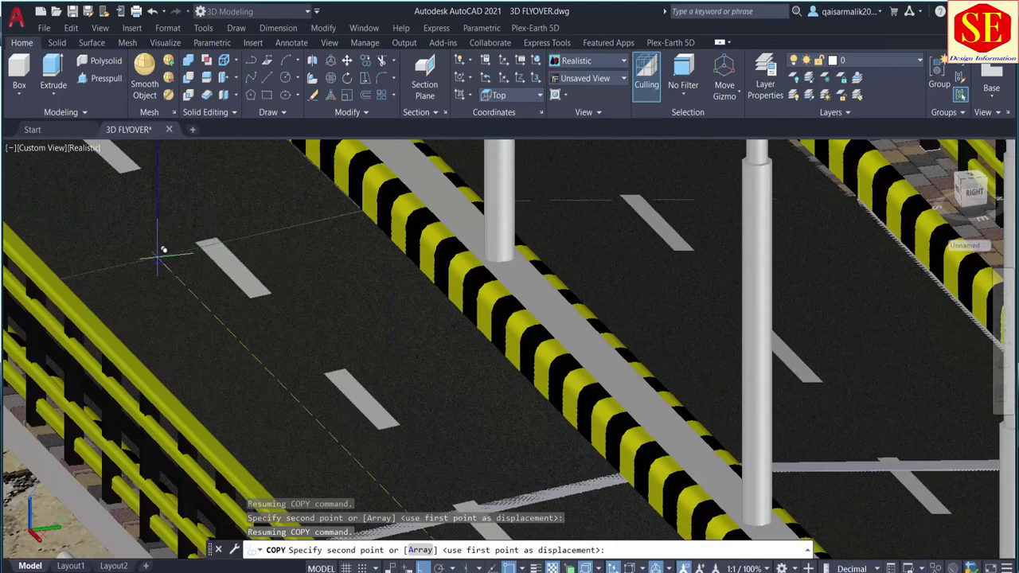
click(164, 253)
scroll(432, 444, down, 3)
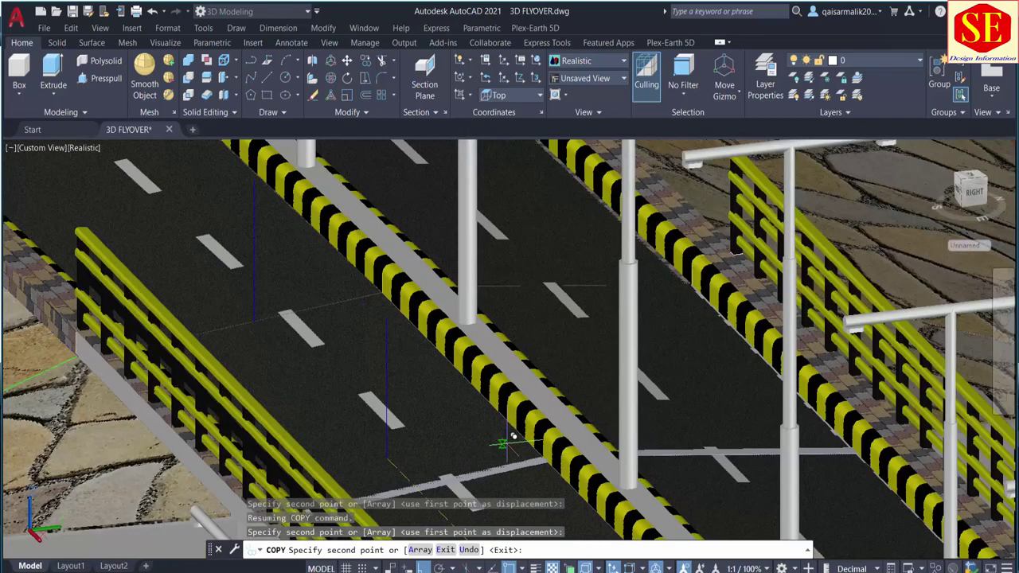
scroll(459, 436, down, 2)
scroll(497, 389, down, 2)
middle_drag(497, 389, 516, 493)
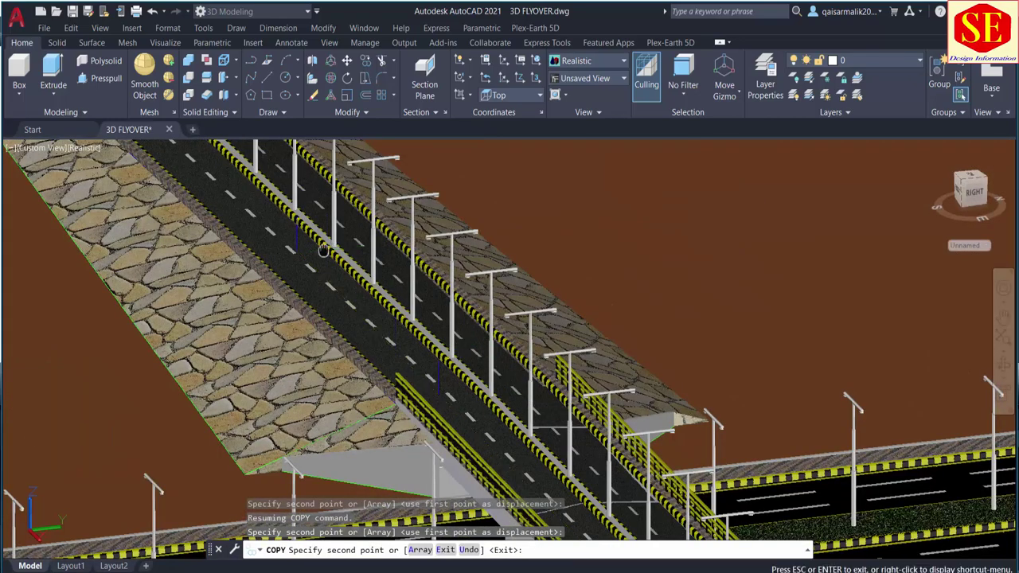
scroll(516, 494, up, 2)
key(Escape)
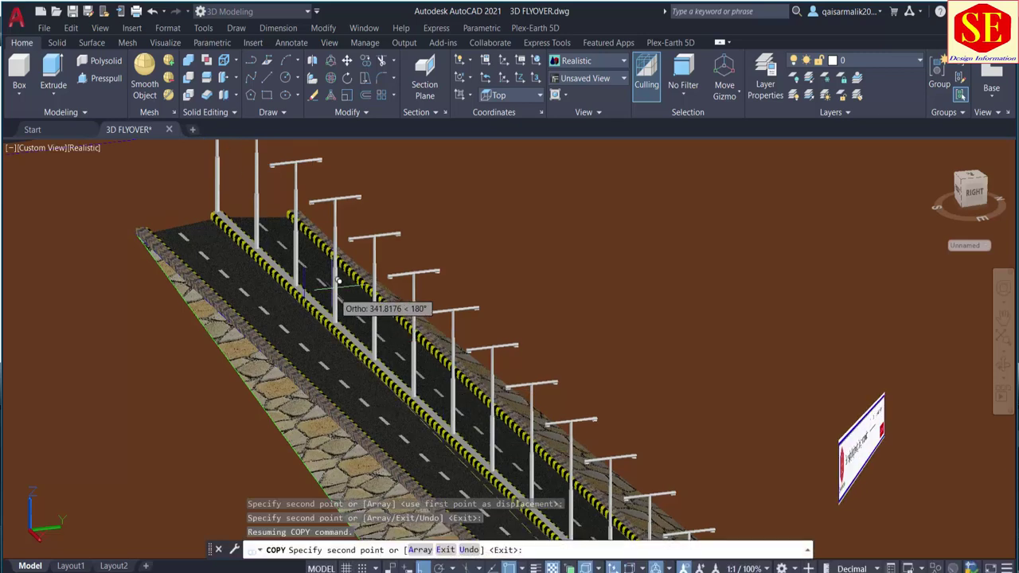
scroll(275, 209, up, 3)
scroll(167, 223, up, 2)
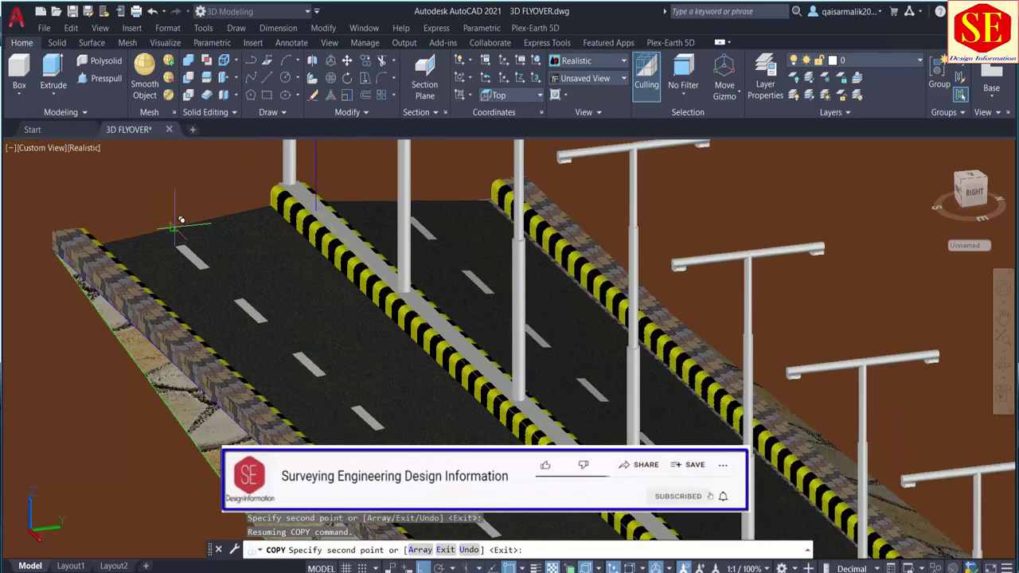
key(Escape)
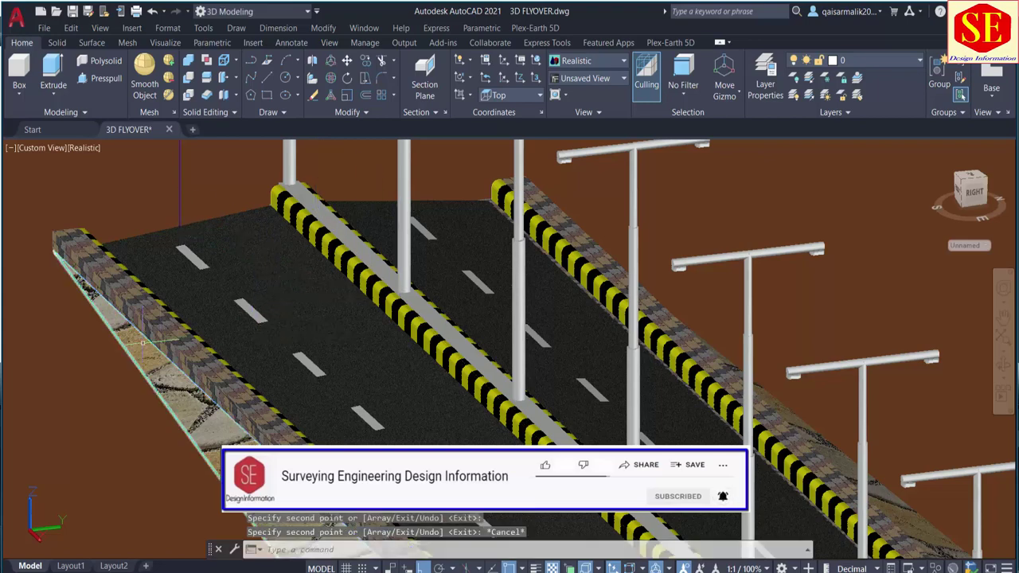
scroll(160, 247, down, 3)
scroll(157, 248, down, 2)
scroll(158, 247, down, 1)
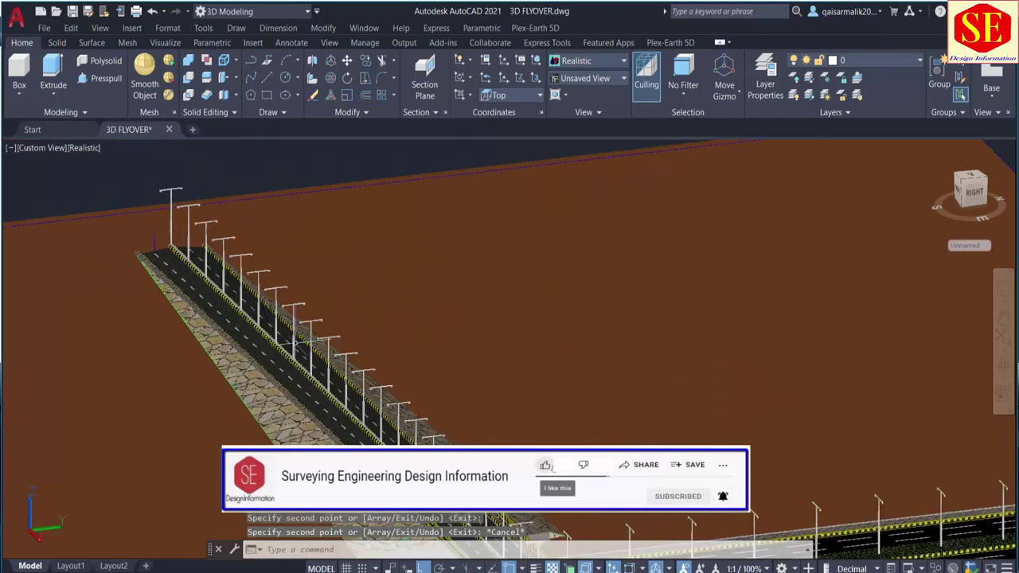
shift+middle_drag(166, 367, 231, 312)
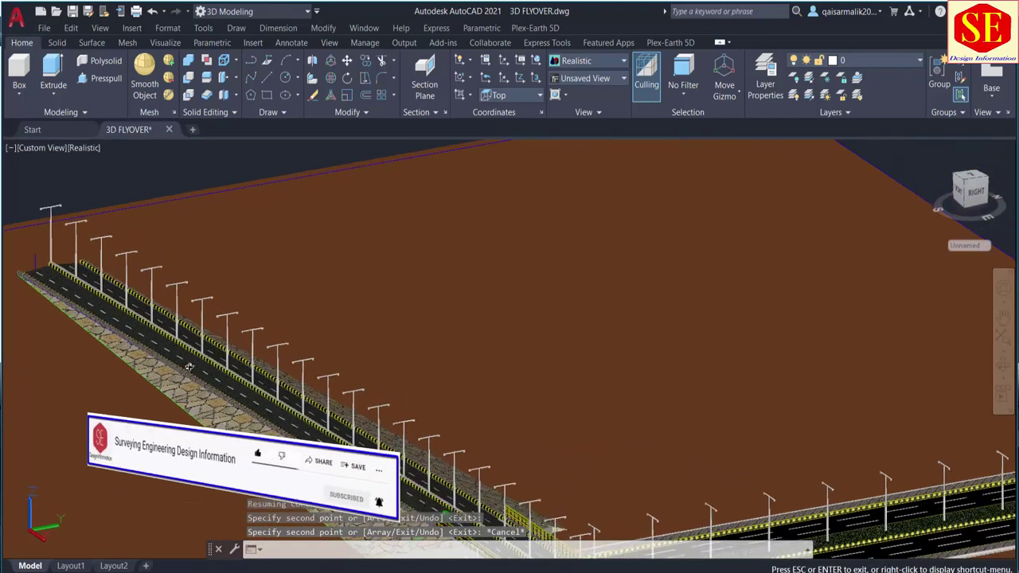
scroll(170, 243, up, 2)
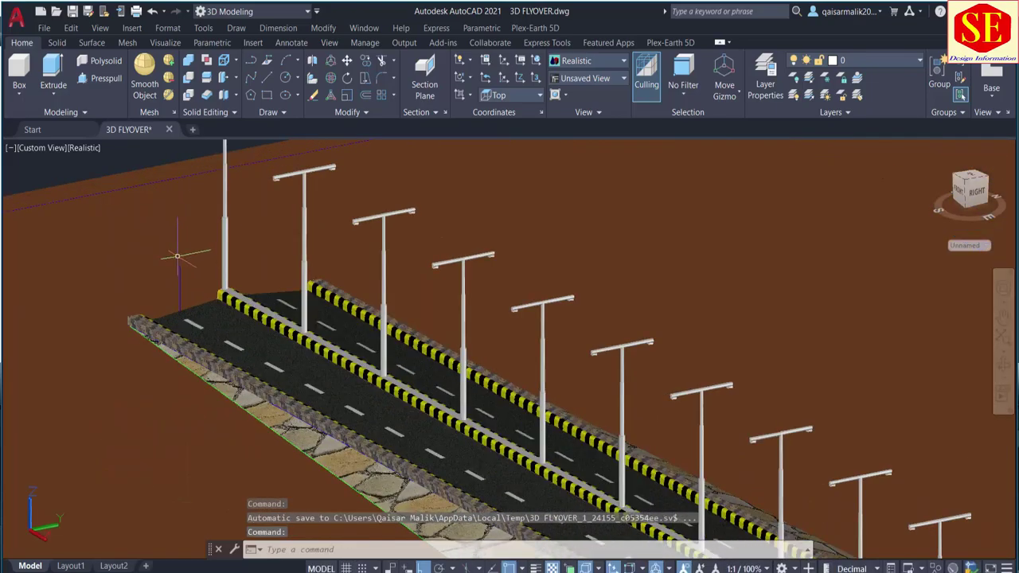
scroll(170, 244, down, 3)
scroll(257, 292, down, 2)
scroll(462, 406, up, 2)
scroll(412, 356, up, 2)
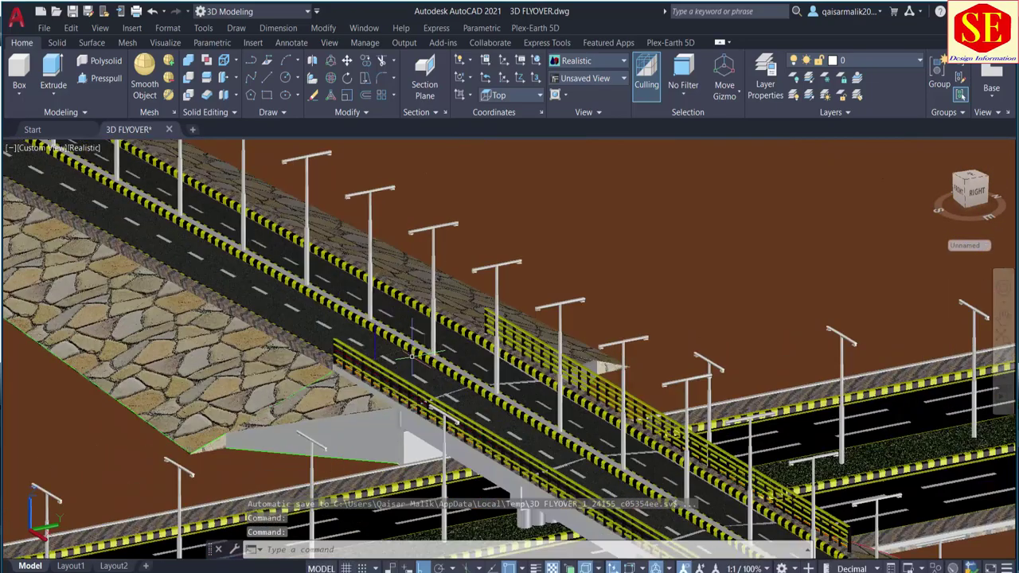
shift+middle_drag(384, 348, 527, 428)
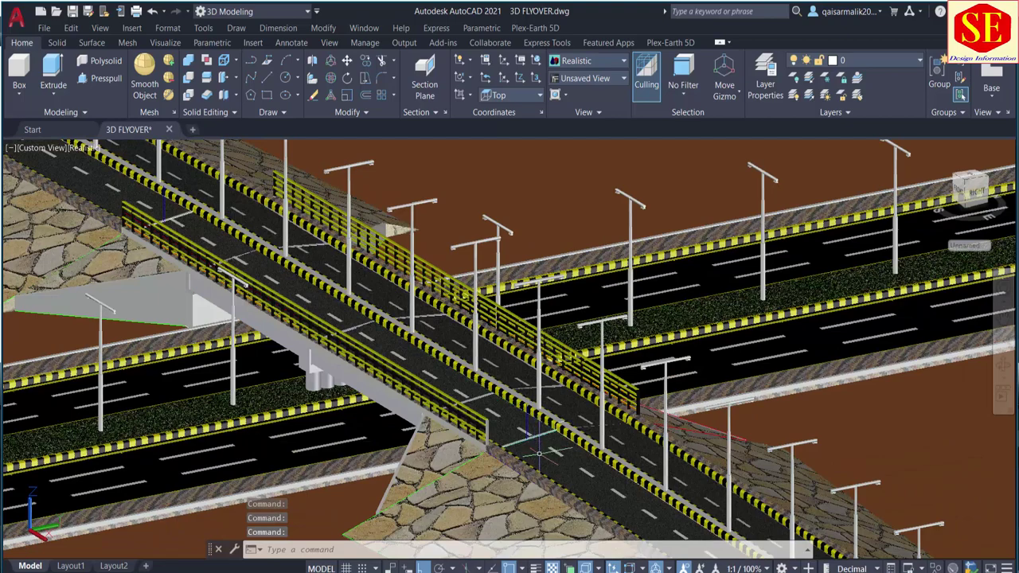
scroll(539, 454, up, 2)
scroll(539, 454, up, 2)
shift+middle_drag(539, 454, 256, 287)
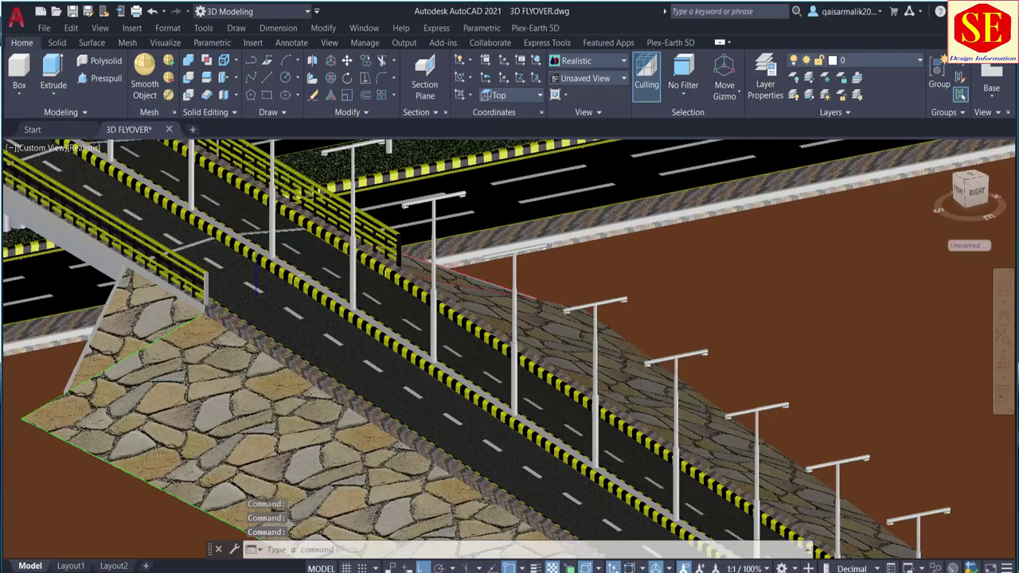
scroll(256, 287, down, 2)
mouse_move(470, 410)
shift+middle_down()
mouse_move(628, 509)
mouse_move(546, 379)
shift+middle_up()
scroll(546, 380, up, 2)
scroll(546, 380, up, 2)
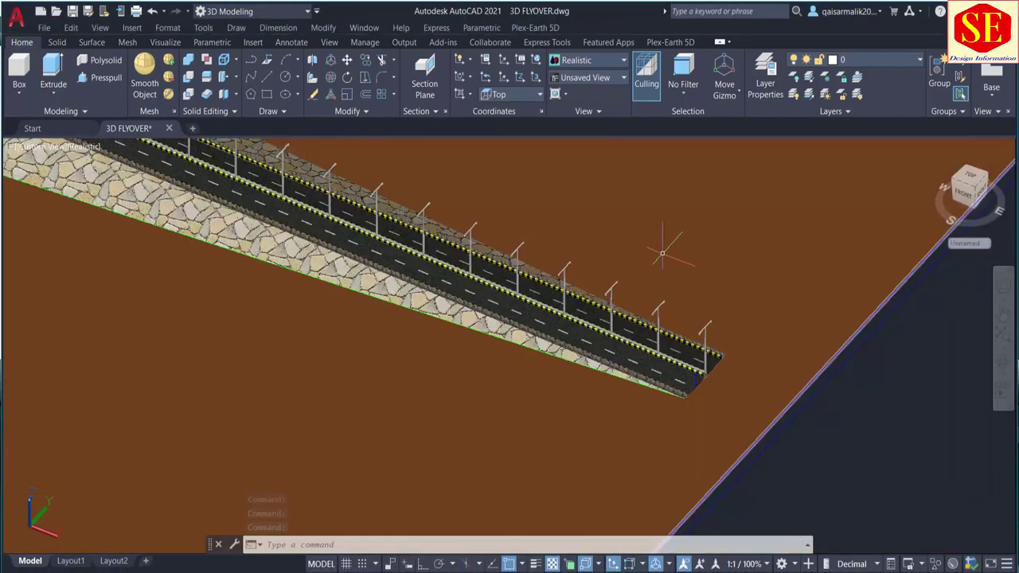
scroll(690, 395, up, 3)
Start a spline with its first point at the end of the ramp road.
text(s)
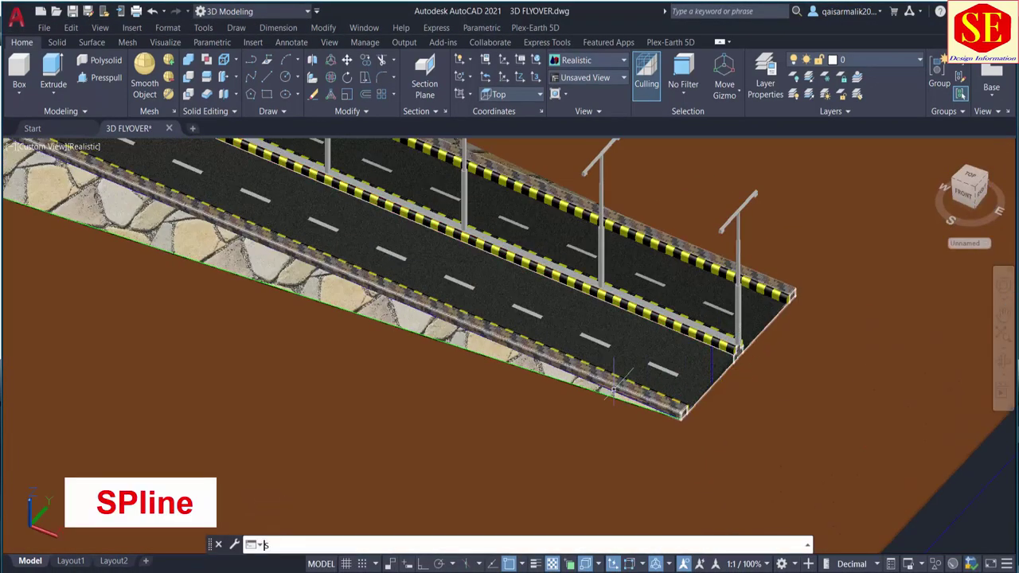
text(pl)
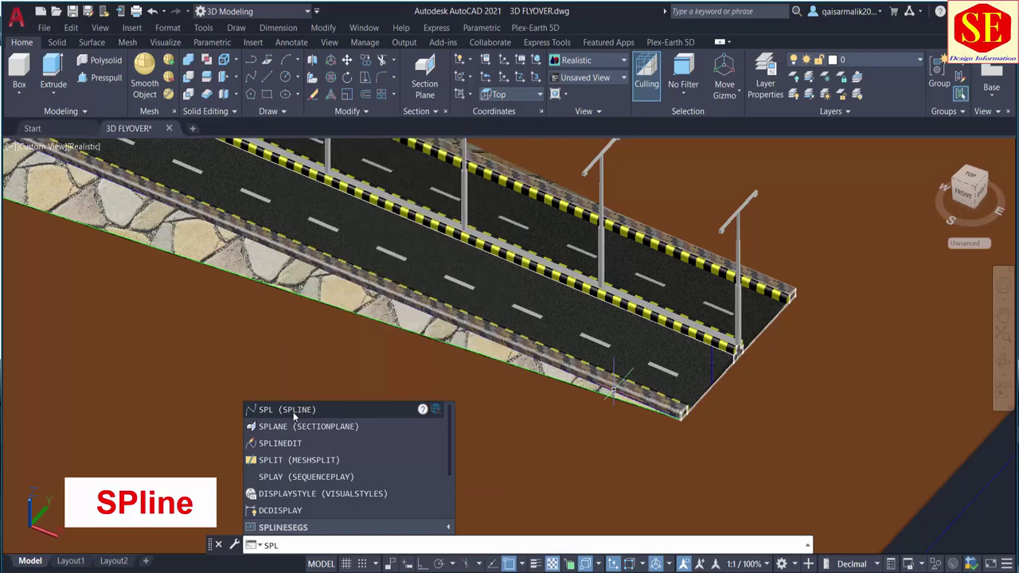
click(293, 411)
scroll(711, 348, up, 3)
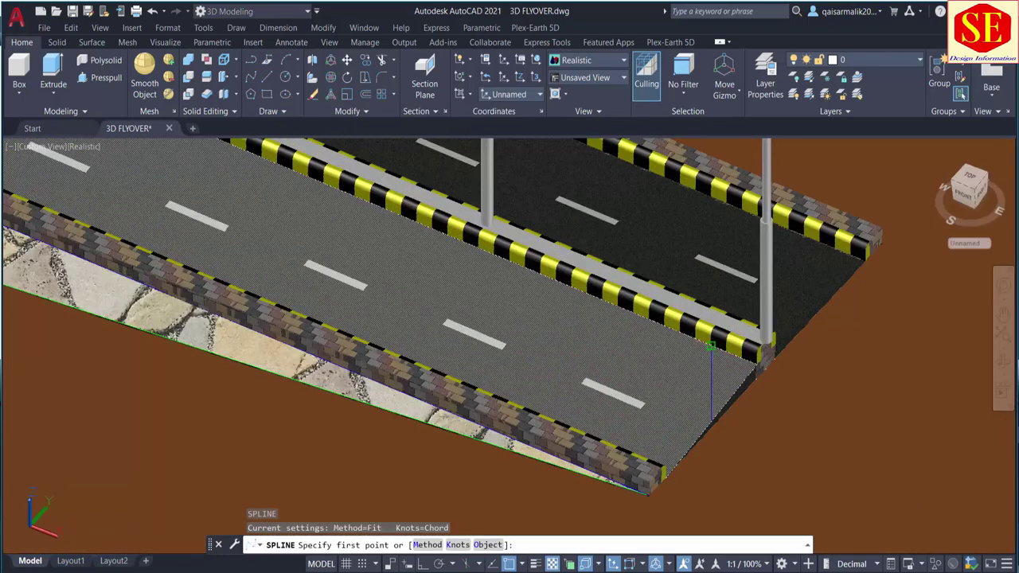
click(711, 348)
scroll(712, 348, down, 5)
shift+middle_drag(711, 348, 697, 306)
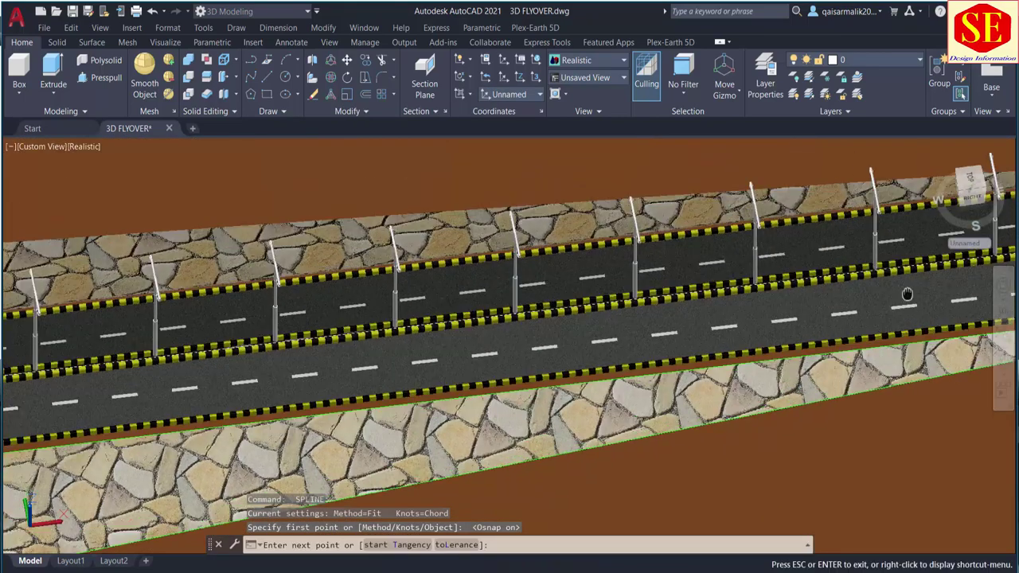
mouse_move(864, 279)
shift+middle_down()
mouse_move(905, 291)
mouse_move(853, 303)
shift+middle_up()
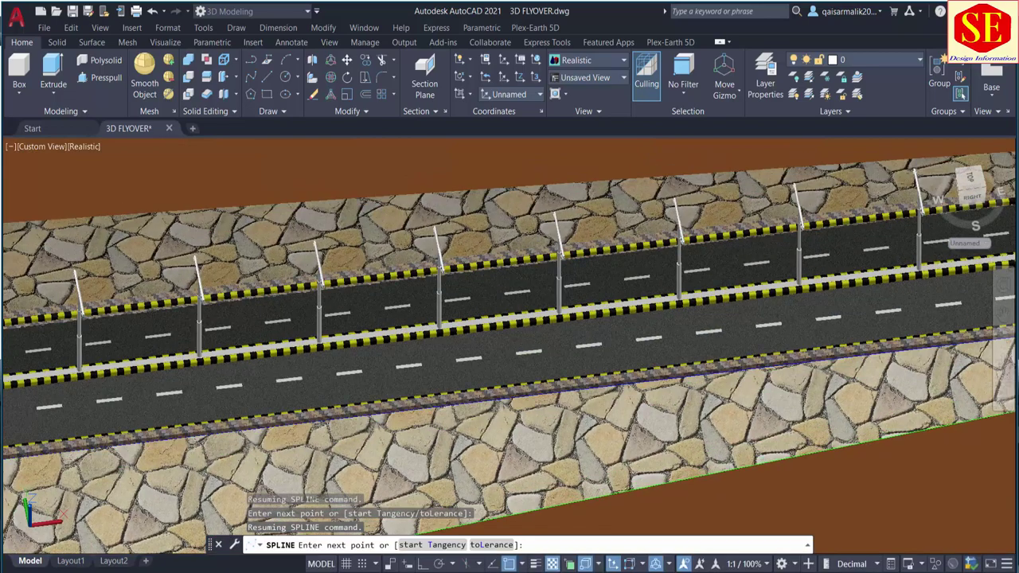
scroll(442, 410, down, 5)
scroll(209, 385, up, 5)
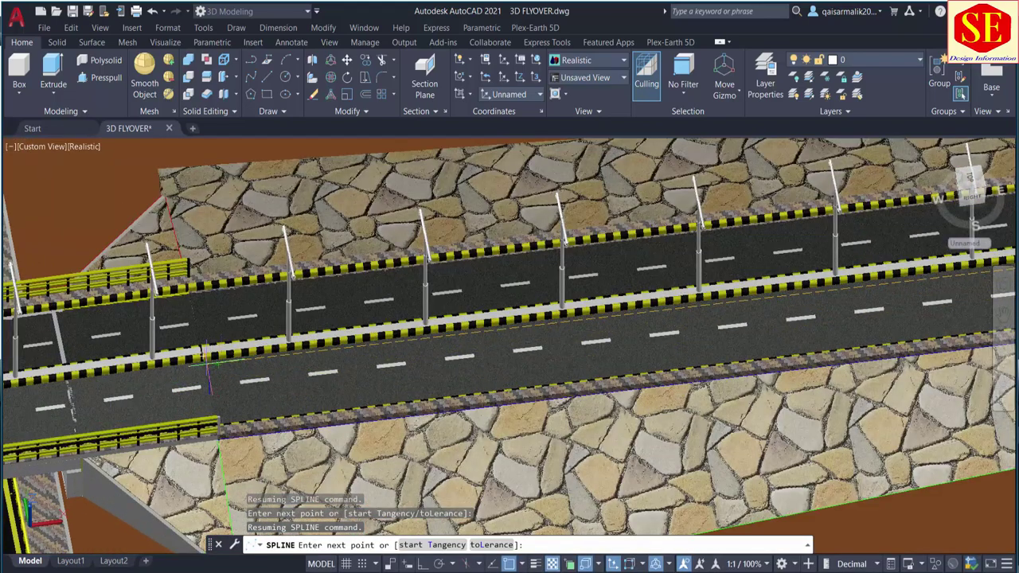
scroll(210, 380, up, 3)
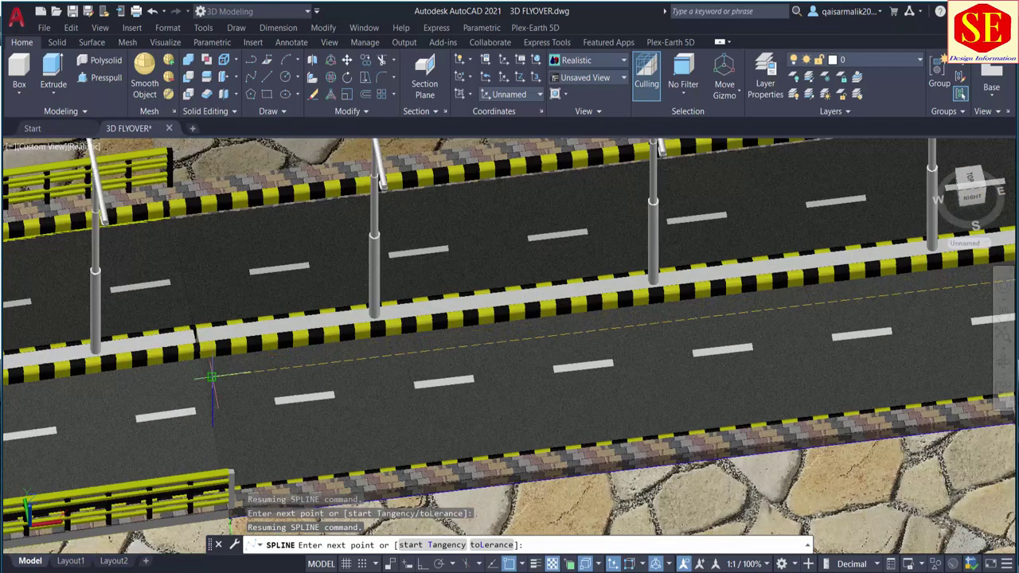
Add two more spline points along the flyover road deck.
click(211, 377)
scroll(356, 336, down, 2)
scroll(356, 336, down, 2)
scroll(356, 336, down, 2)
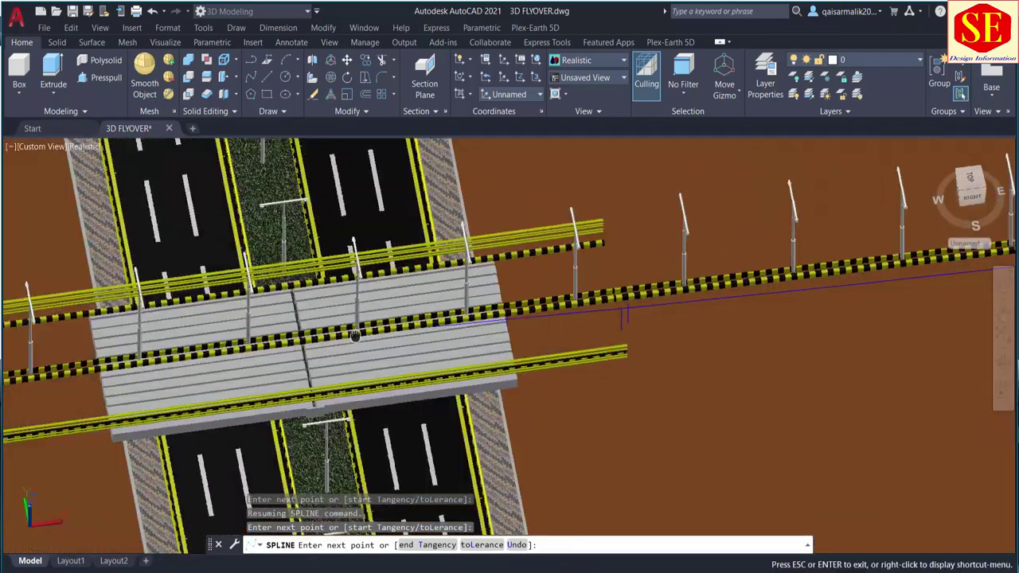
scroll(356, 335, down, 2)
scroll(352, 366, up, 3)
scroll(350, 381, up, 2)
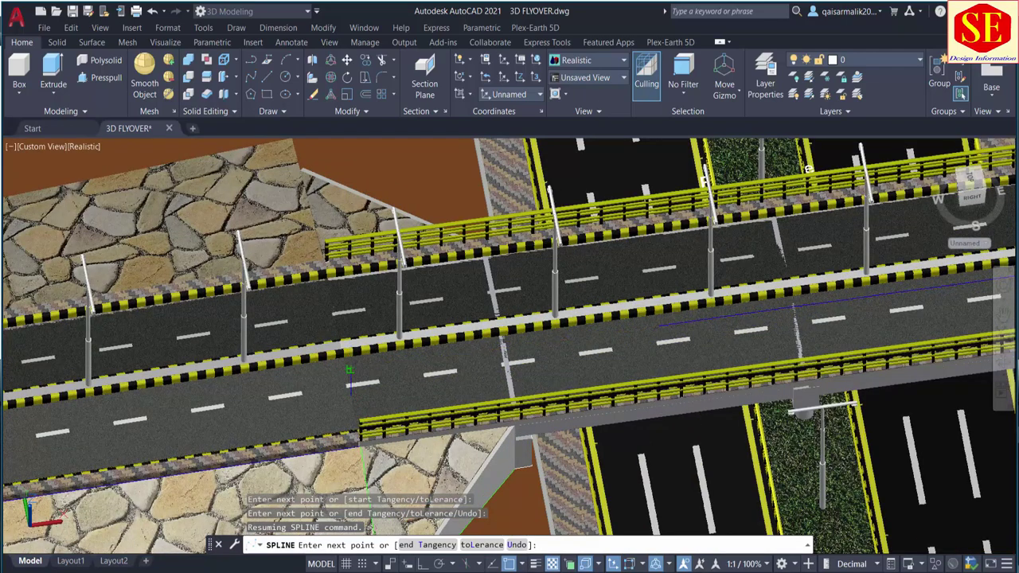
click(348, 371)
scroll(363, 381, up, 2)
scroll(379, 383, up, 1)
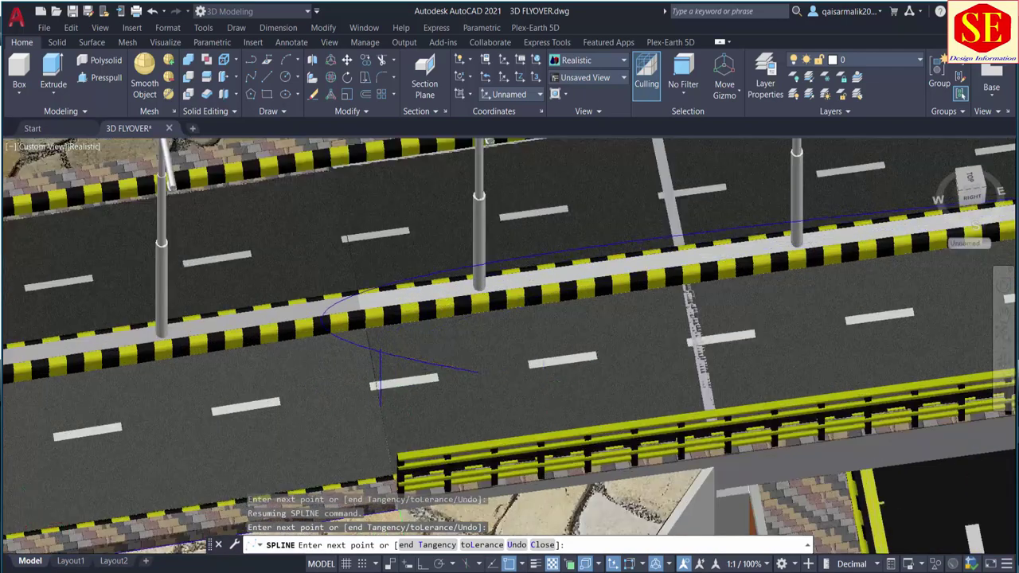
scroll(380, 370, down, 4)
scroll(537, 381, down, 1)
scroll(339, 374, up, 2)
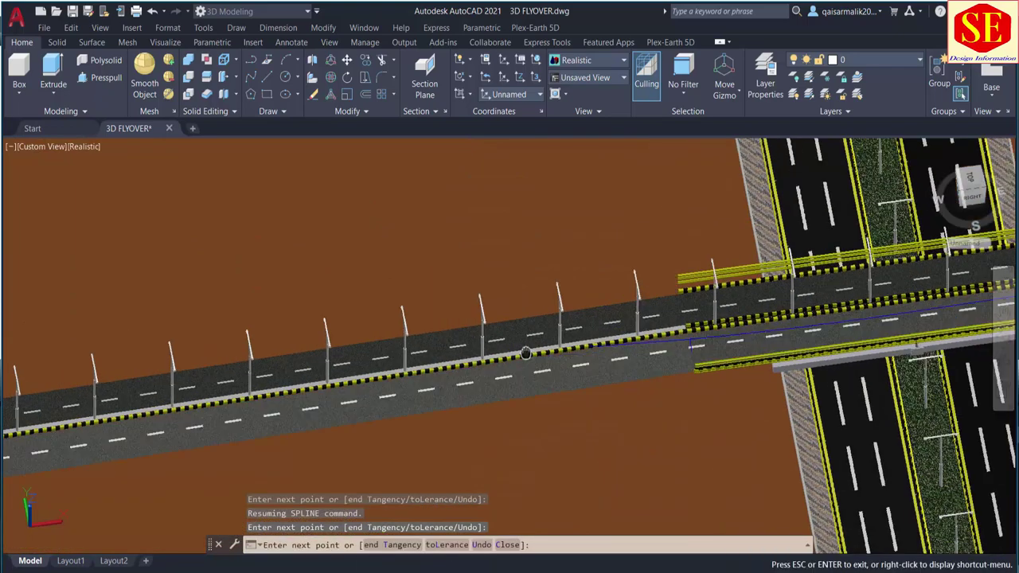
scroll(318, 398, up, 1)
End the spline with Enter once it spans the ramp road.
middle_drag(302, 423, 701, 350)
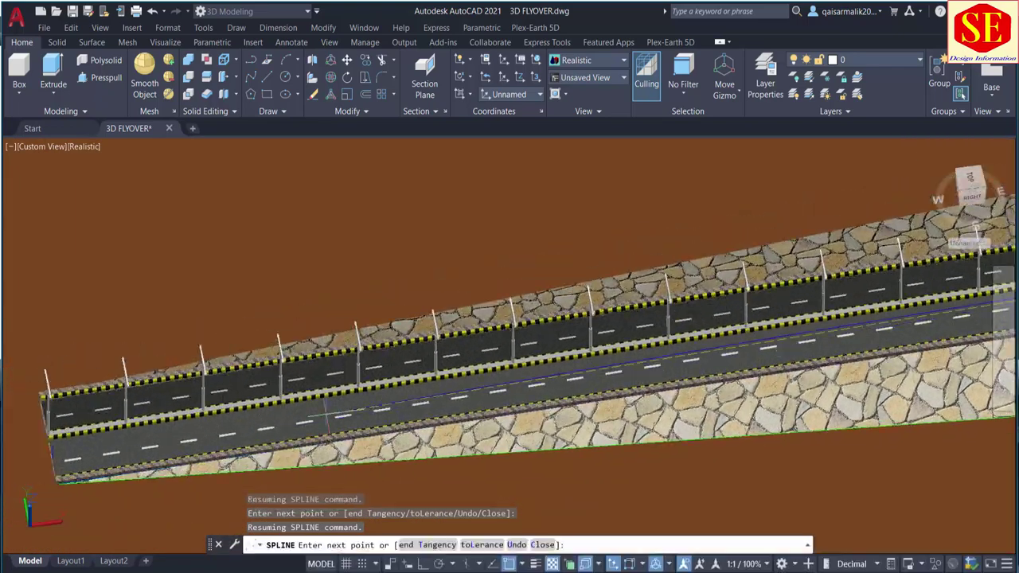
scroll(56, 430, up, 2)
scroll(56, 430, up, 2)
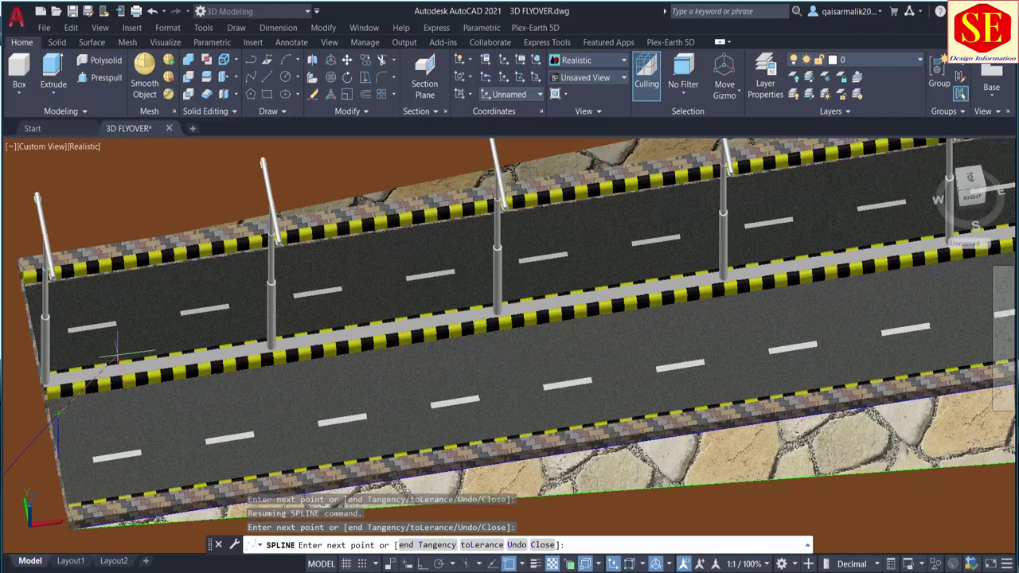
right_click(56, 378)
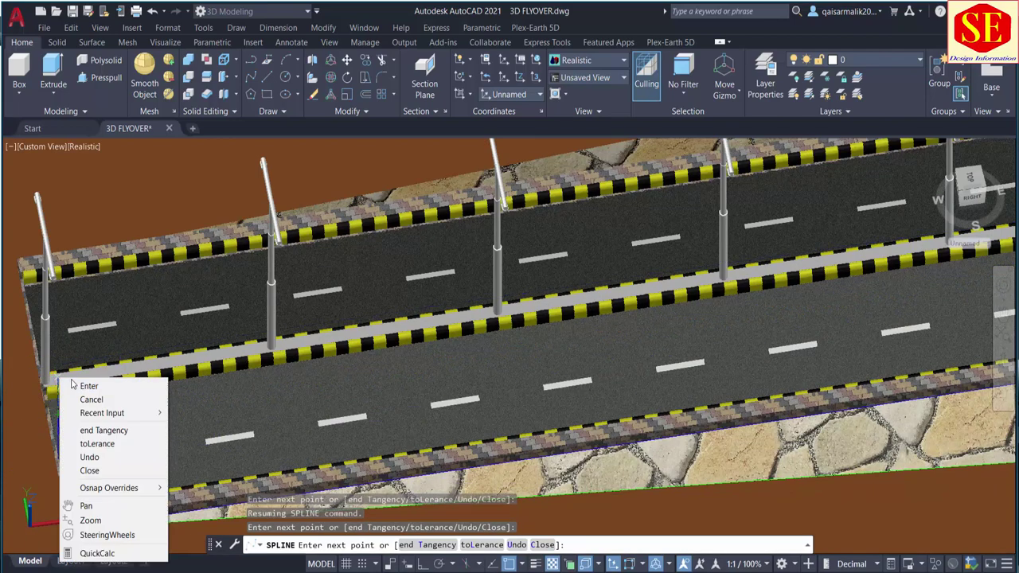
click(87, 388)
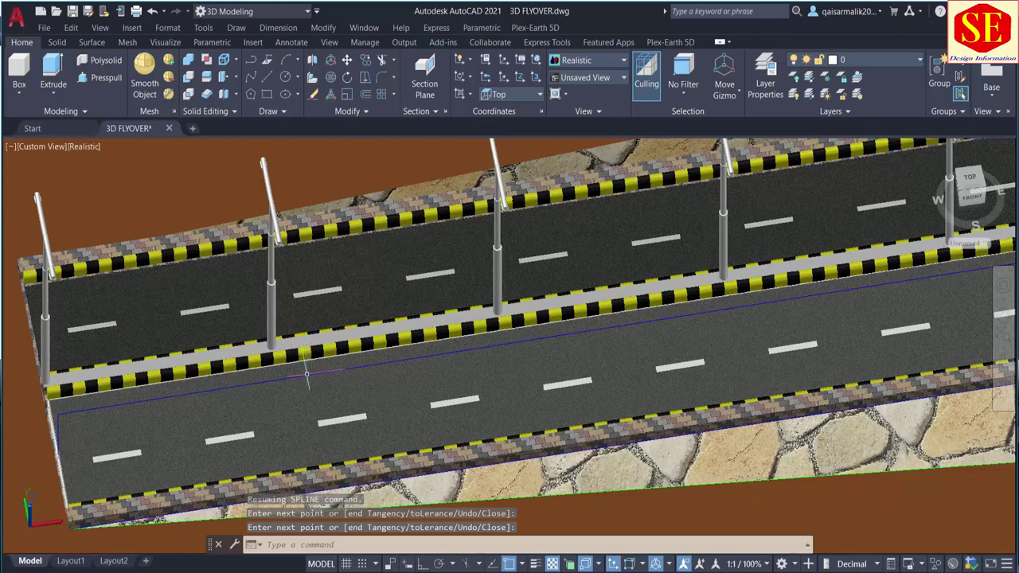
key(Return)
scroll(108, 376, down, 5)
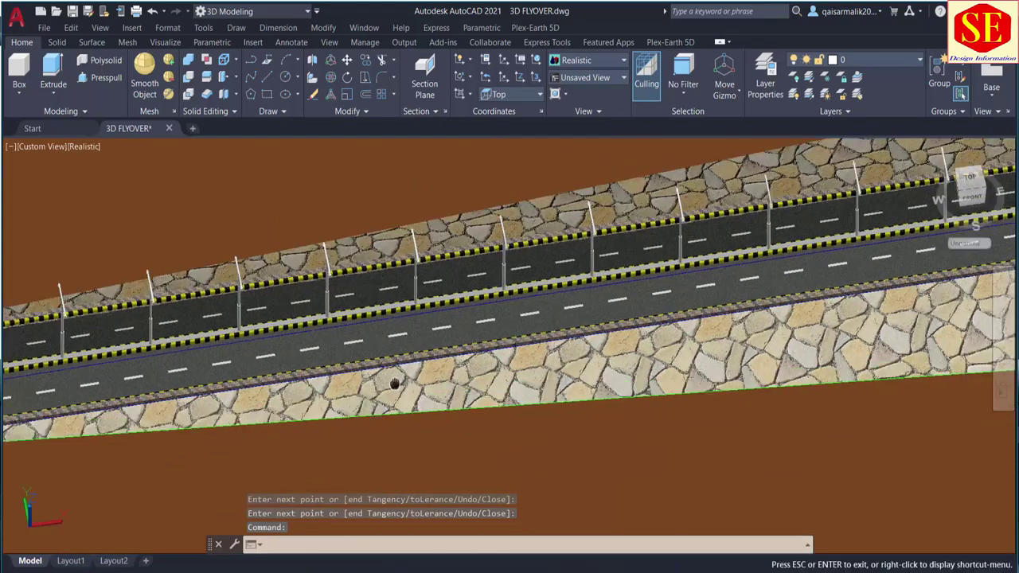
Pan, zoom and orbit to a low close-up of the ramp road's end.
mouse_move(393, 382)
middle_down()
mouse_move(787, 360)
mouse_move(753, 365)
middle_up()
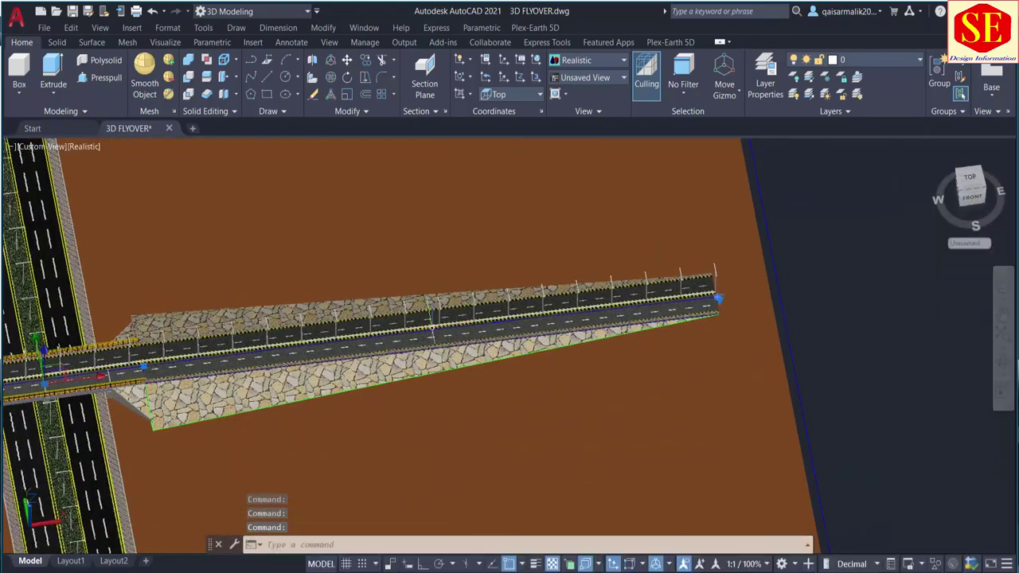
scroll(716, 326, up, 3)
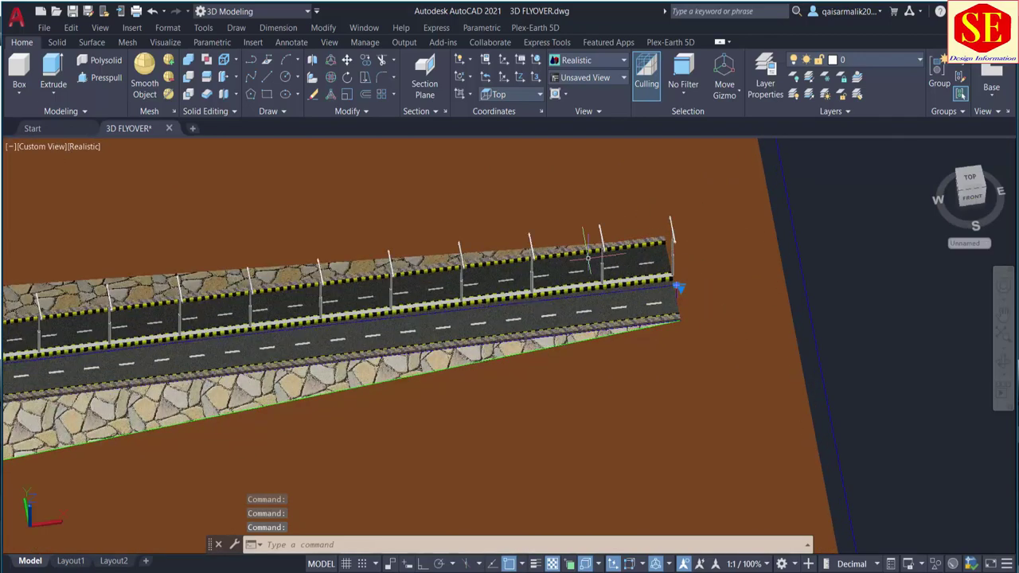
scroll(682, 279, up, 3)
mouse_move(685, 324)
shift+middle_down()
mouse_move(609, 299)
mouse_move(542, 257)
mouse_move(508, 218)
mouse_move(552, 234)
mouse_move(805, 386)
shift+middle_up()
key(Escape)
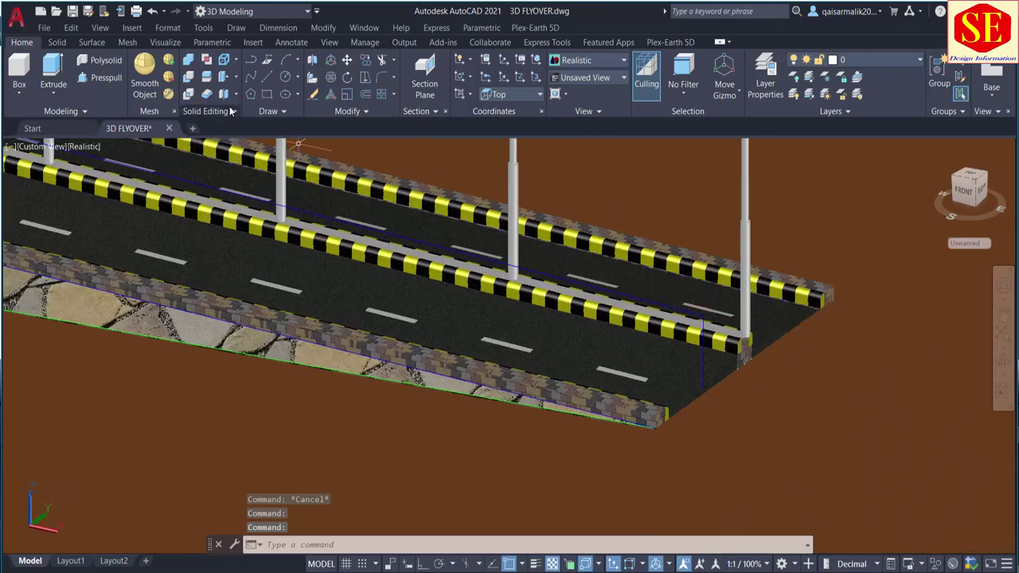
text(ani)
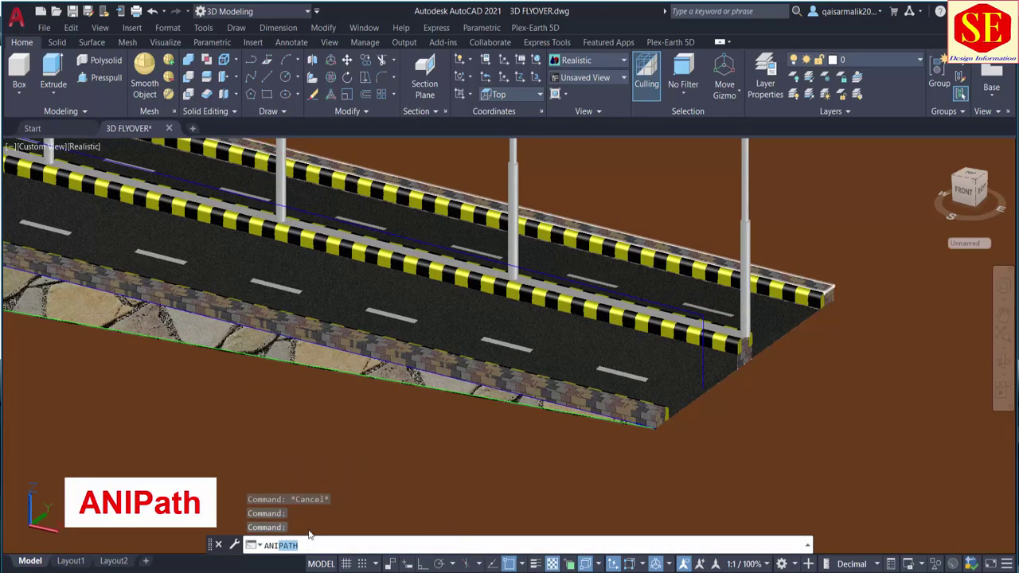
Link the camera to spline Path1, the target to Path2, and set duration to 10 seconds.
key(Return)
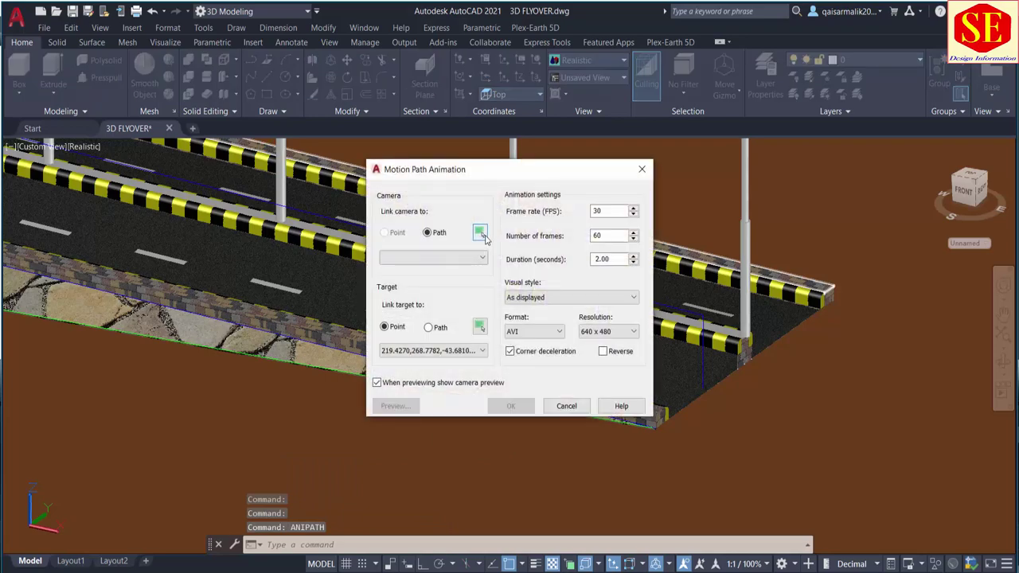
click(480, 232)
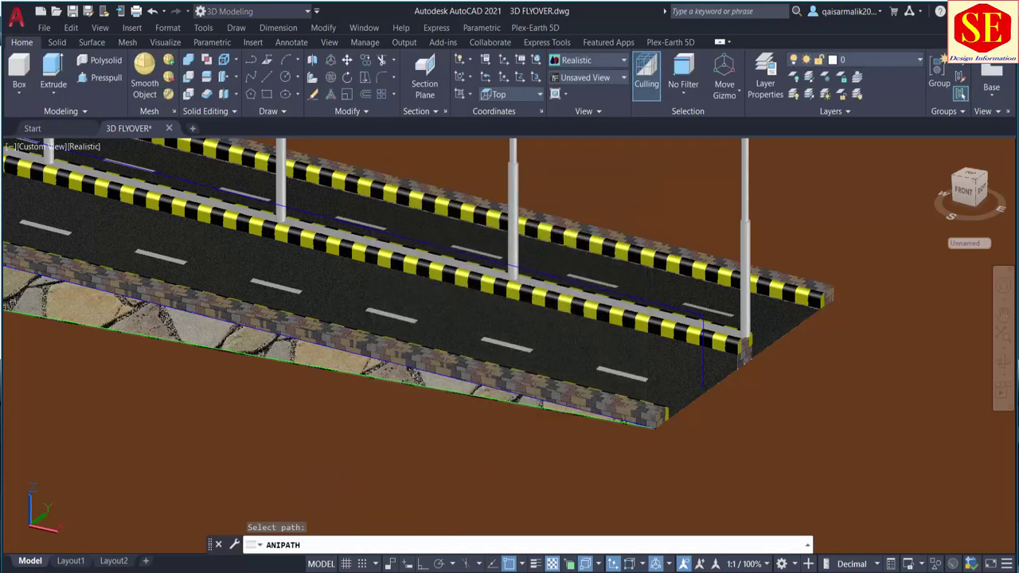
click(619, 290)
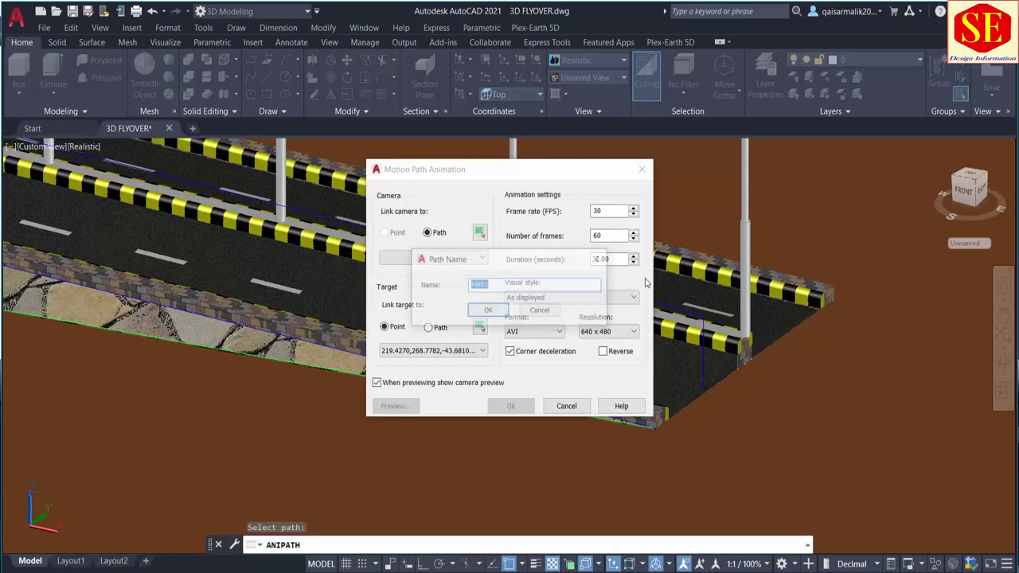
click(488, 311)
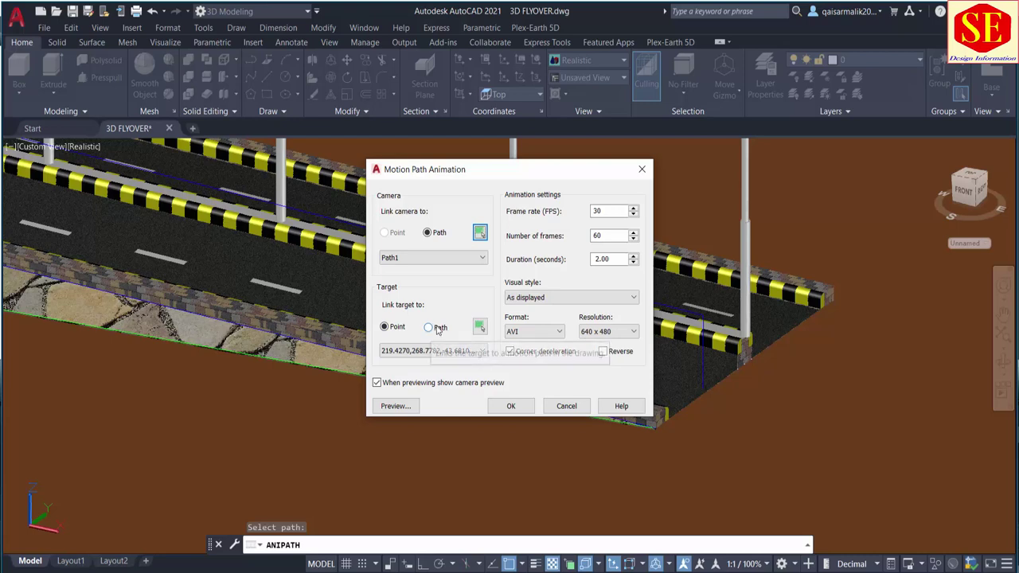
click(480, 327)
click(666, 306)
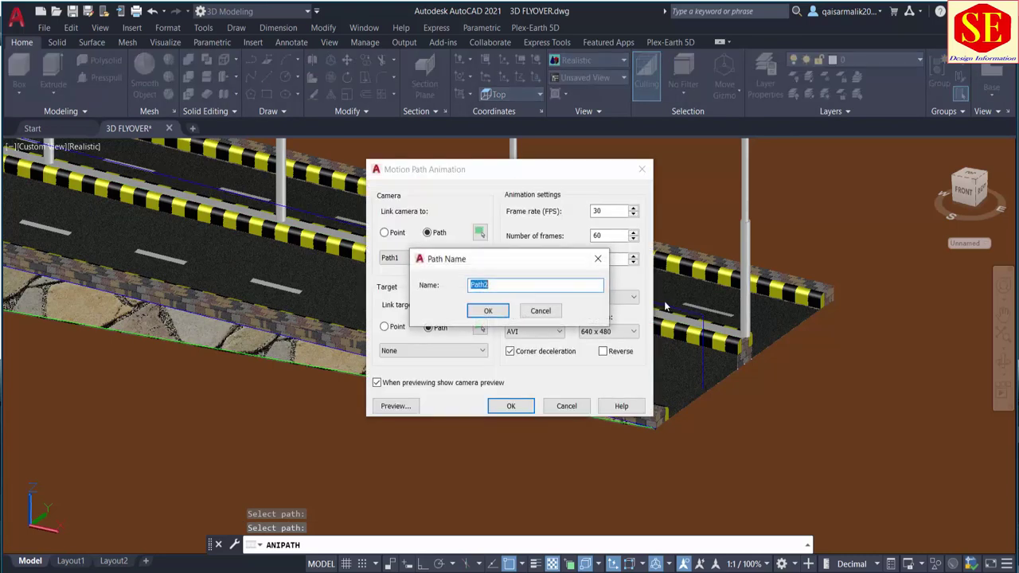
click(494, 316)
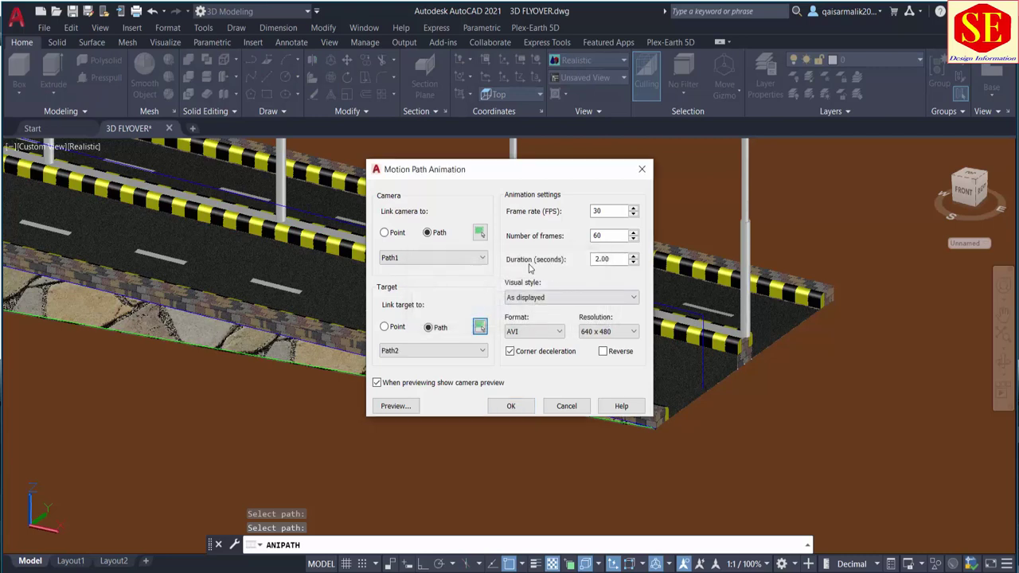
click(612, 259)
text(10)
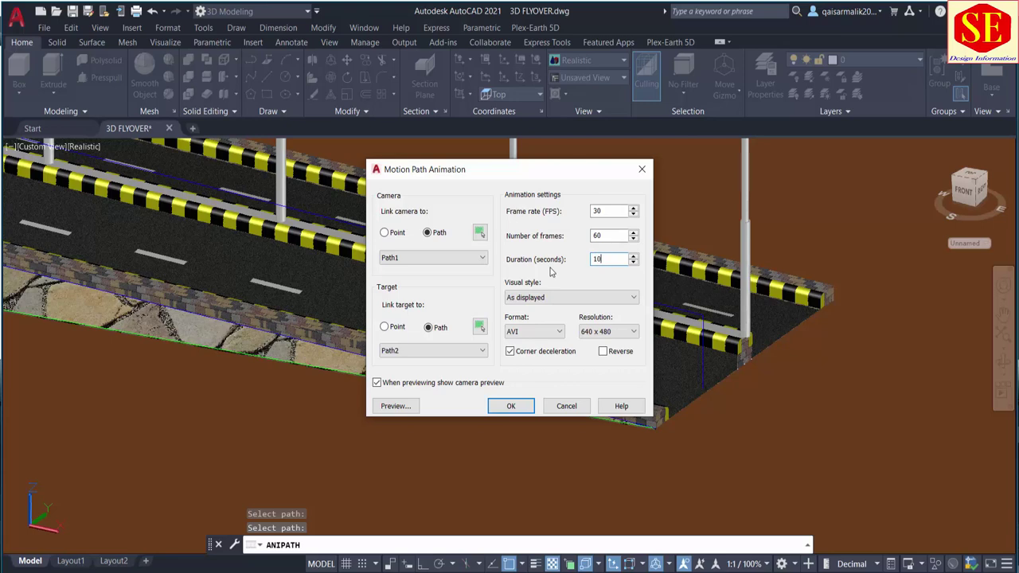
Preview the 10-second, 300-frame fly-through, then close the preview window.
click(396, 406)
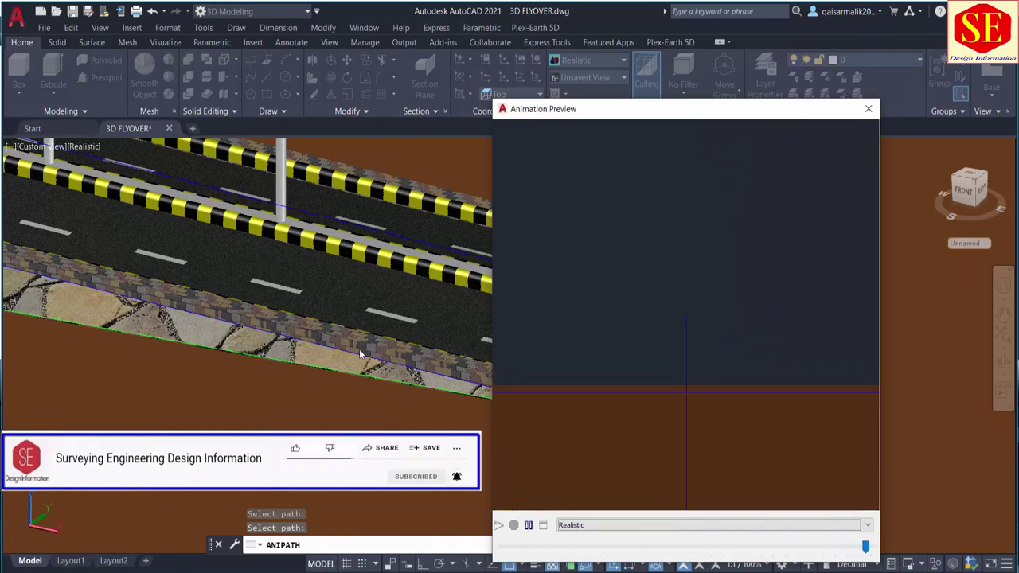
click(868, 110)
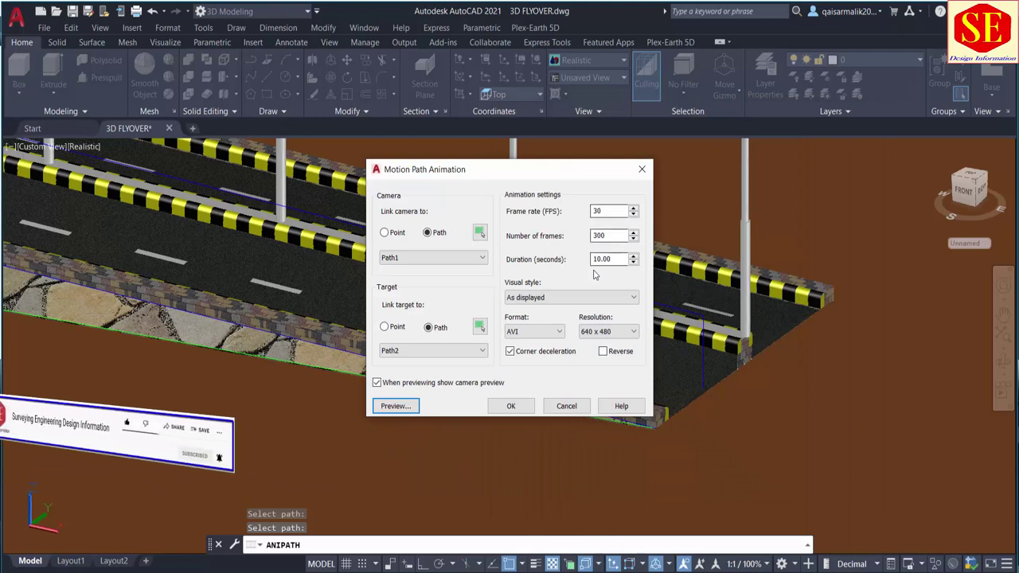
Render the 300-frame animation and save it as AVI file 2 in New folder (2).
click(512, 407)
text(2)
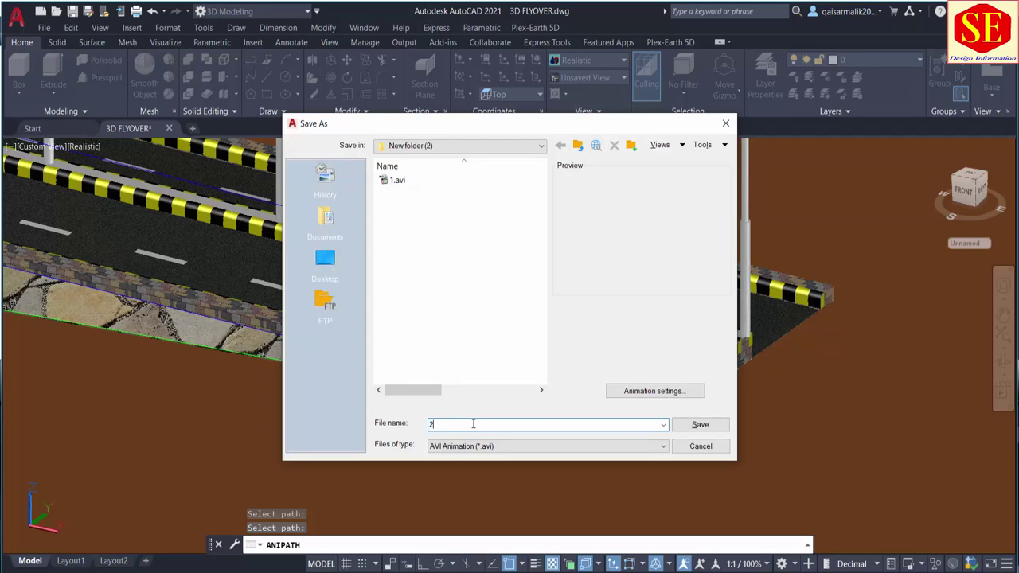
click(703, 428)
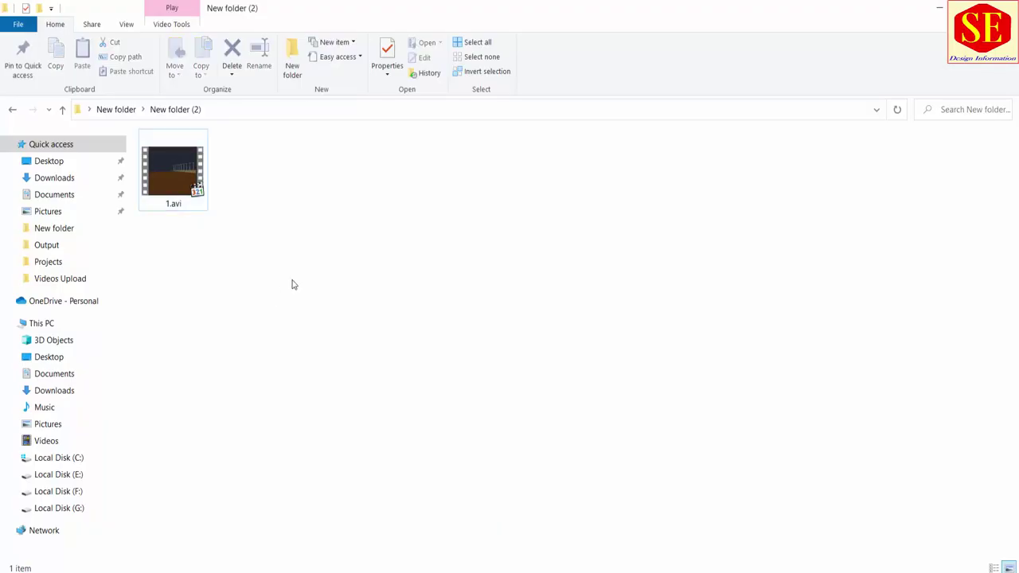
Refresh New folder (2) so 2.avi appears, then watch 2.avi in the media player.
right_click(292, 284)
click(327, 359)
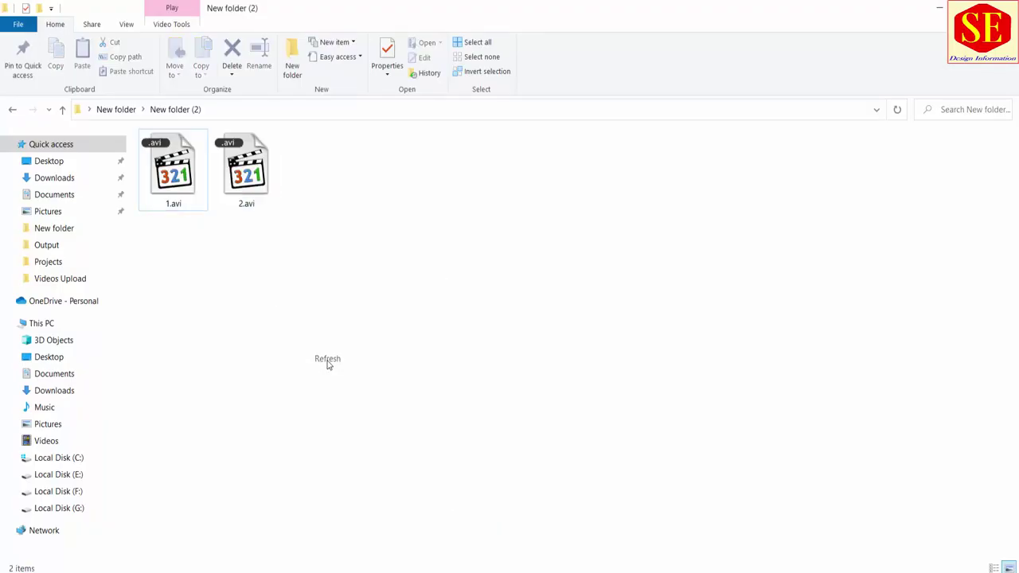
double_click(262, 175)
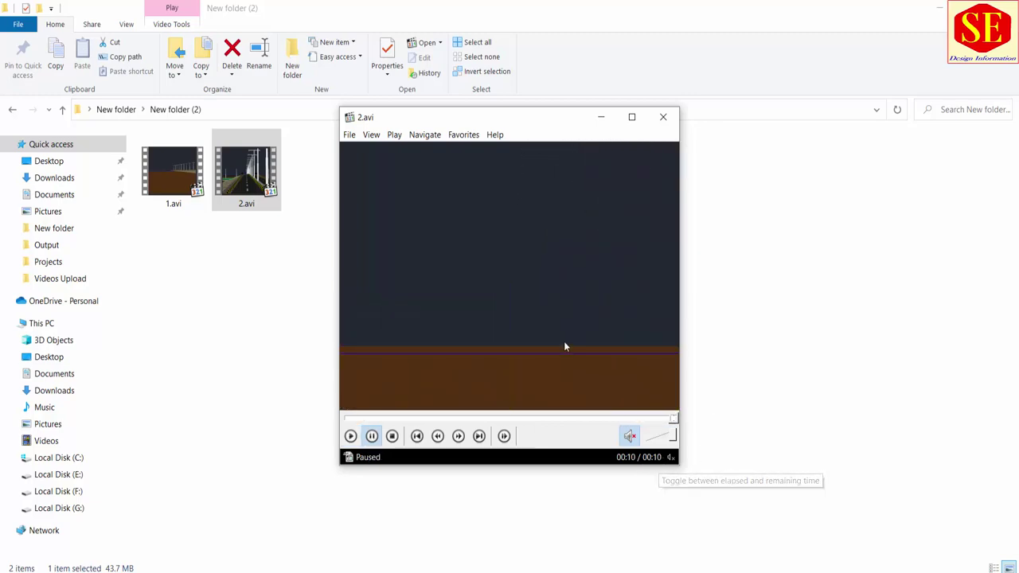
click(502, 419)
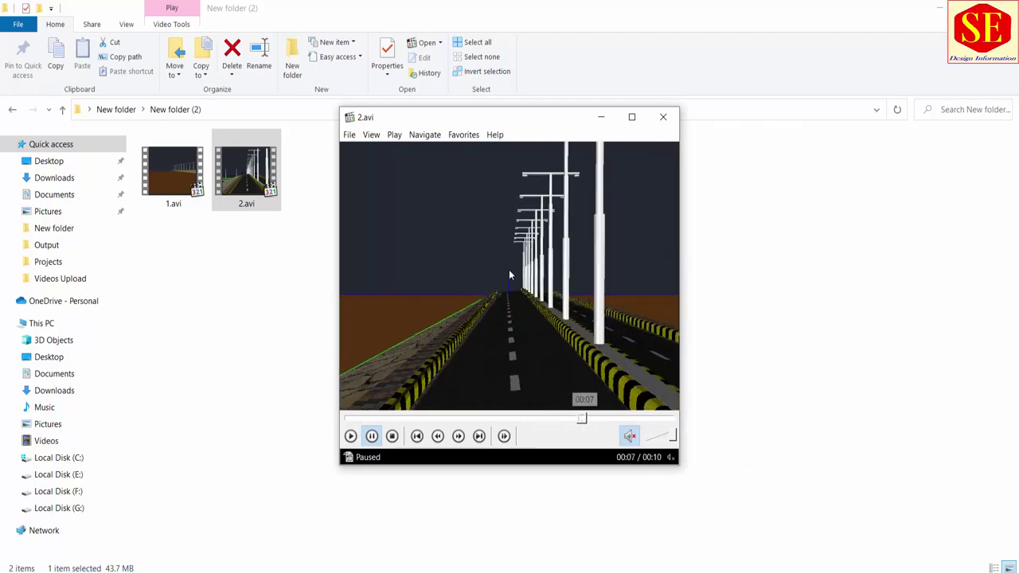
click(663, 118)
Watch 1.avi, then replay 2.avi and close the player.
click(201, 164)
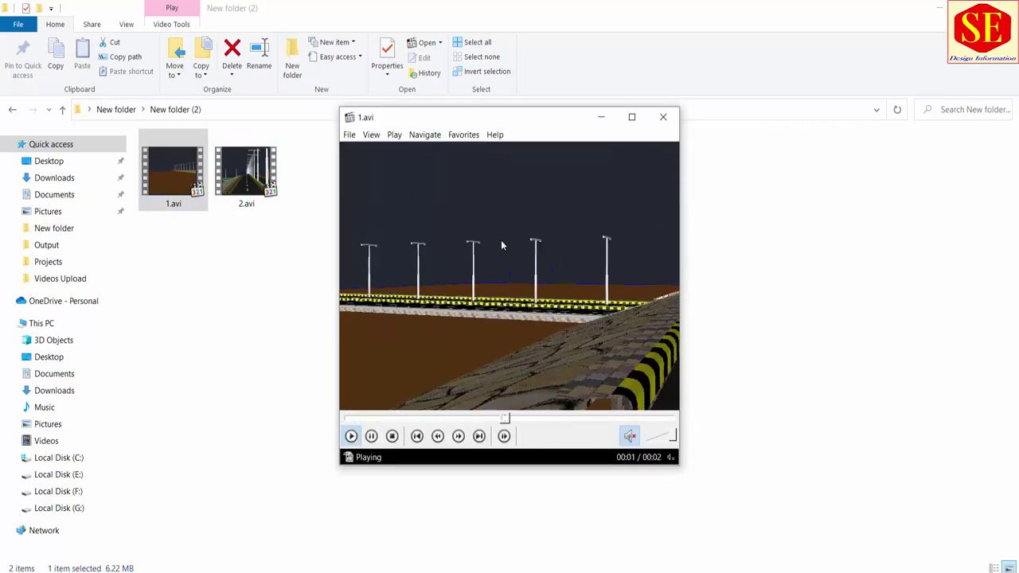
click(665, 118)
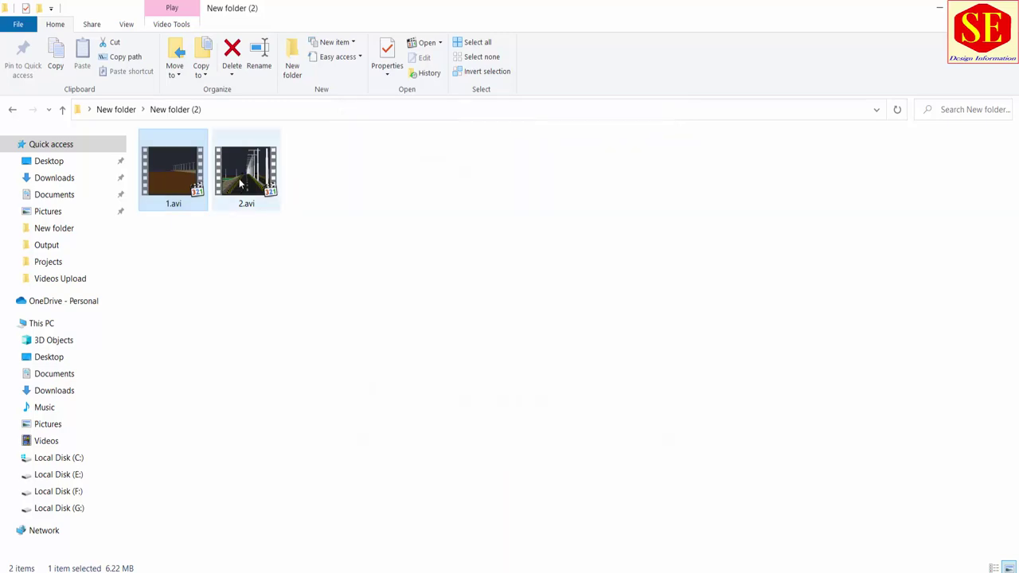
double_click(246, 172)
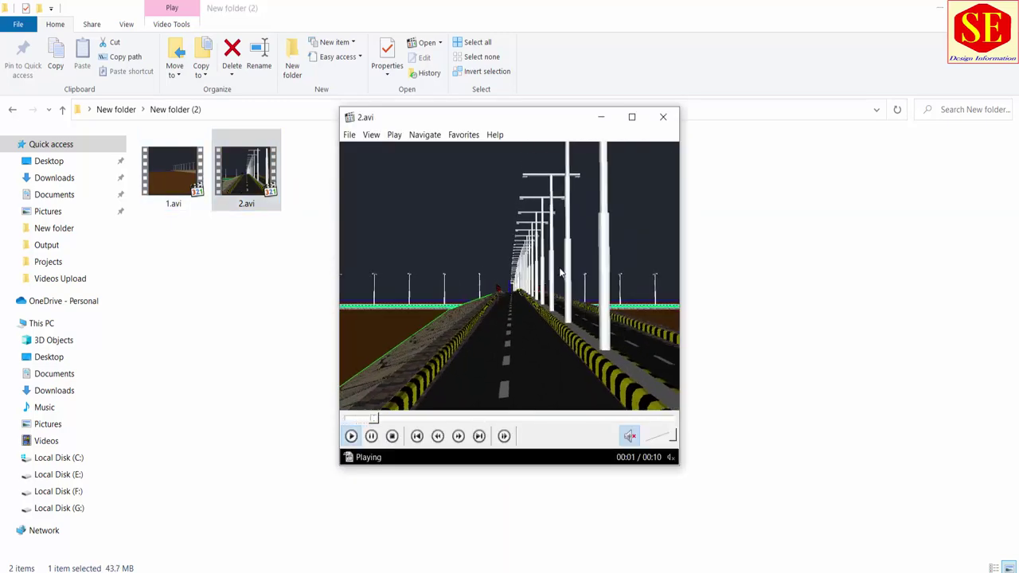
click(663, 119)
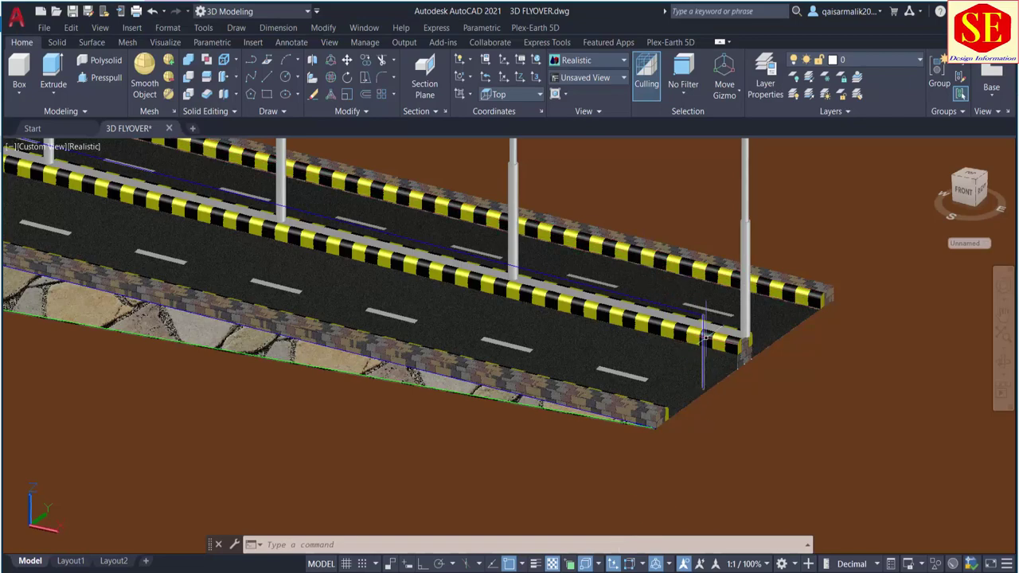
Erase the selected stray object with the E (Erase) command.
scroll(249, 322, up, 3)
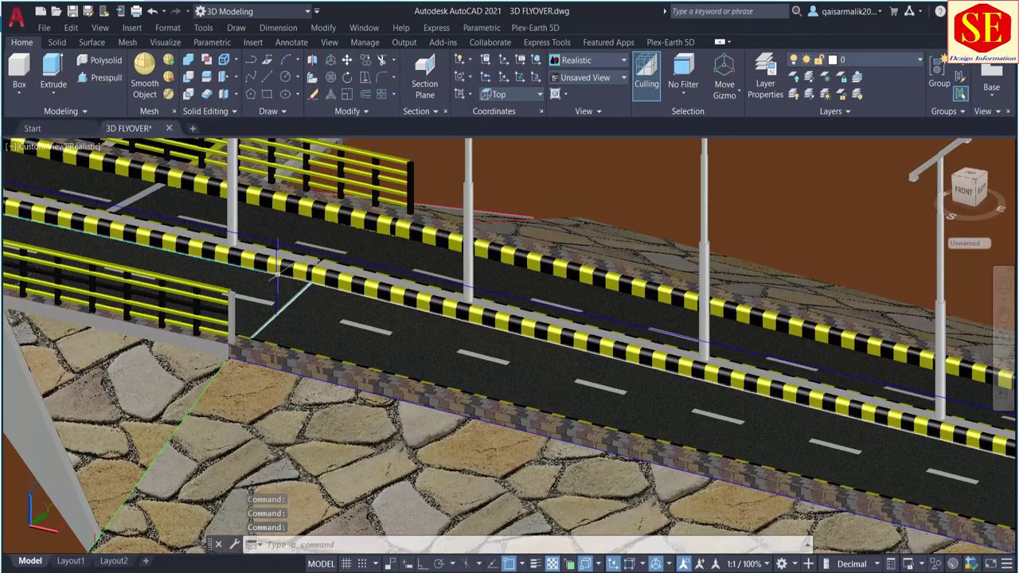
scroll(277, 278, down, 5)
scroll(183, 313, up, 2)
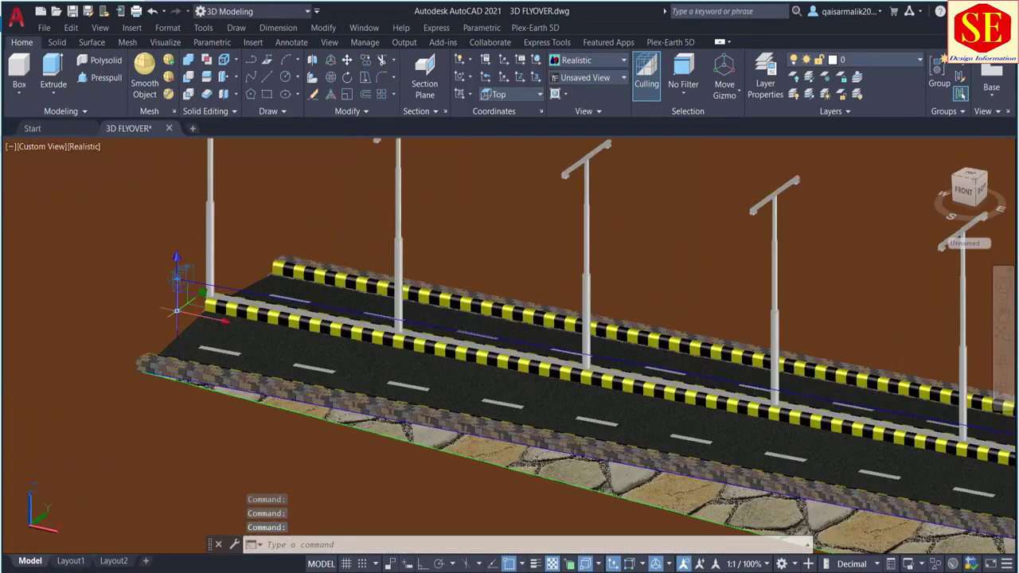
text(e)
key(Return)
Check the Camera Preview of the camera at the road's start, then deselect it.
scroll(167, 279, down, 3)
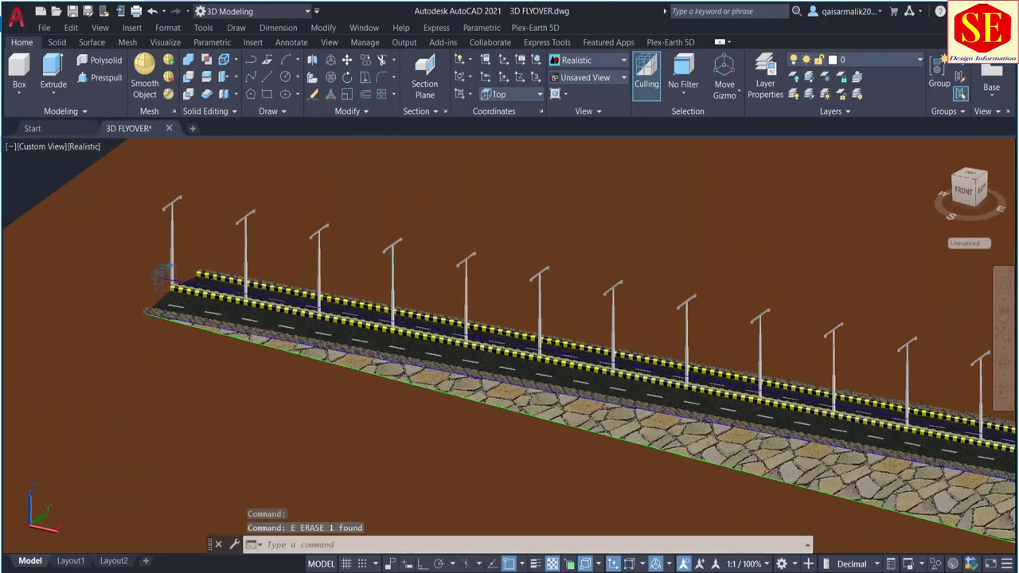
click(160, 274)
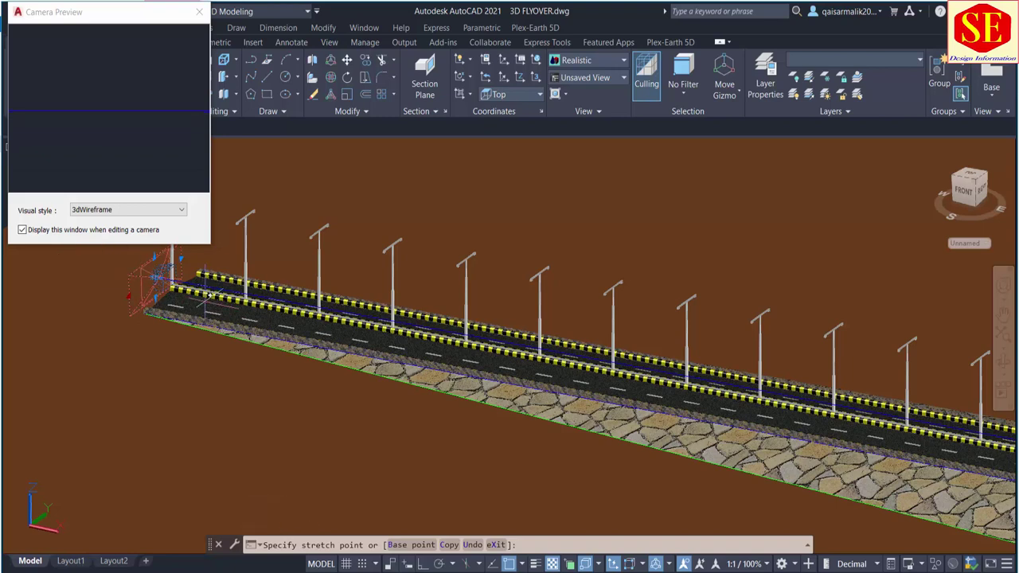
click(200, 14)
key(Escape)
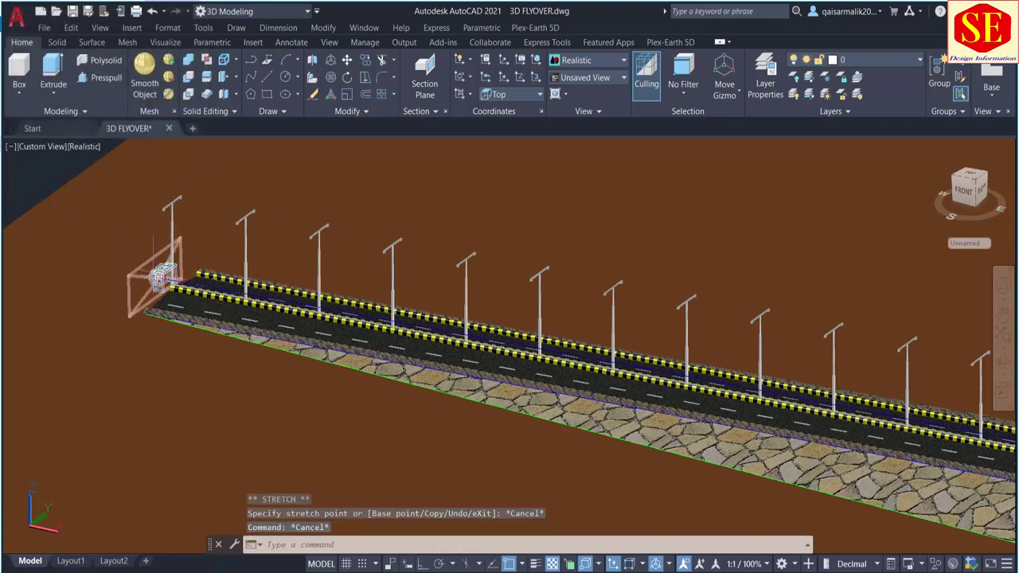
text(ANIPATH)
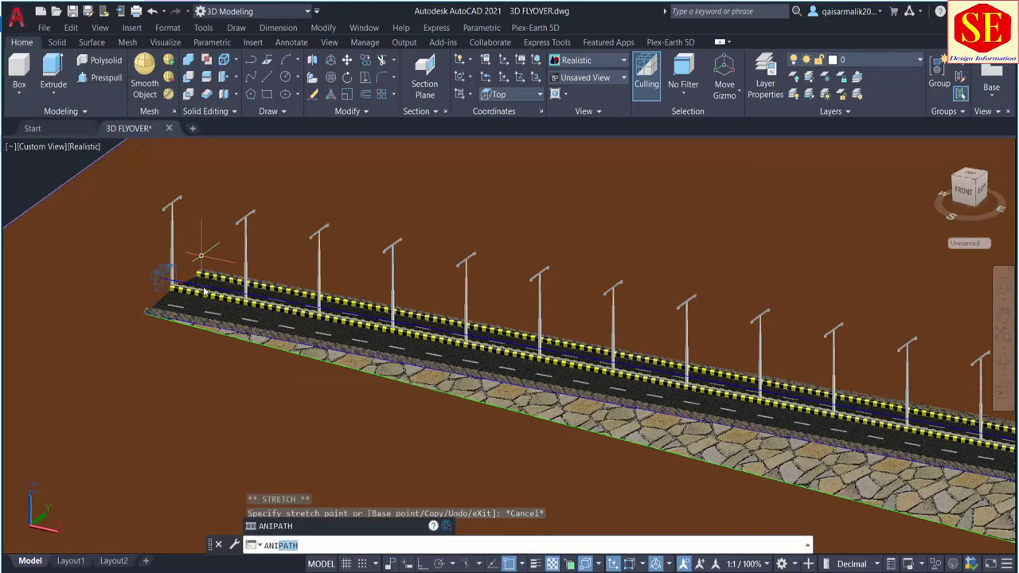
key(Return)
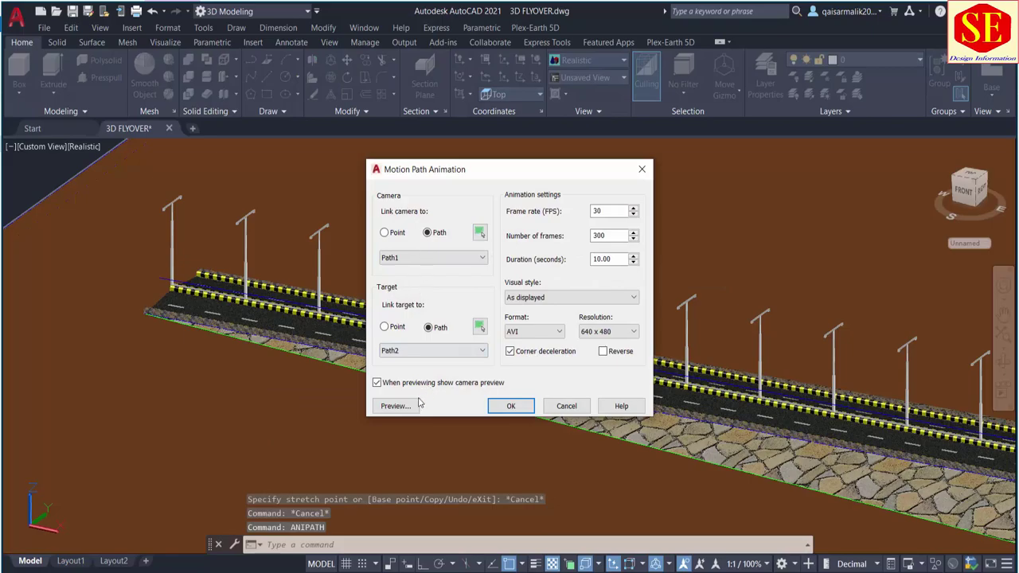
click(394, 405)
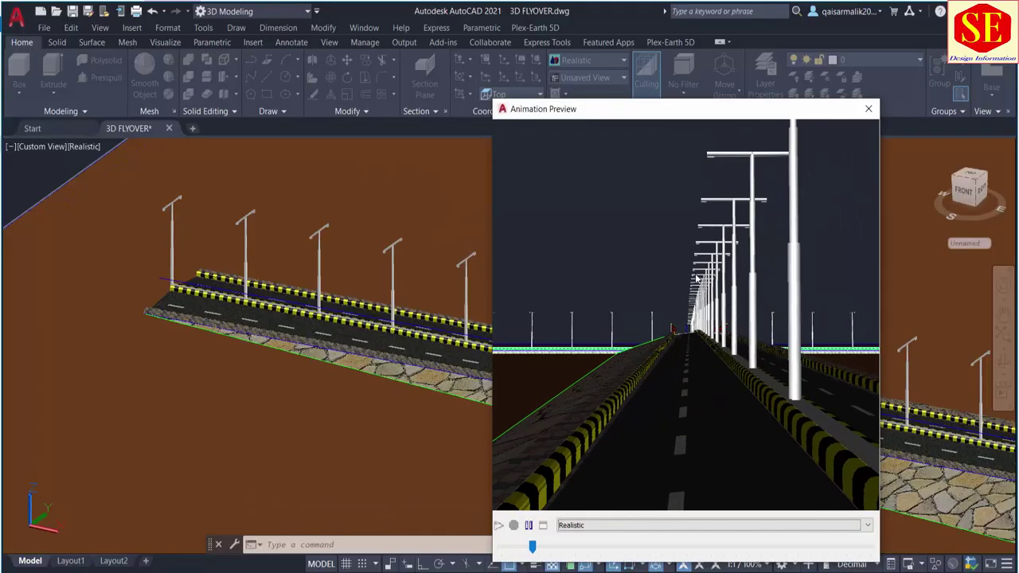
click(587, 526)
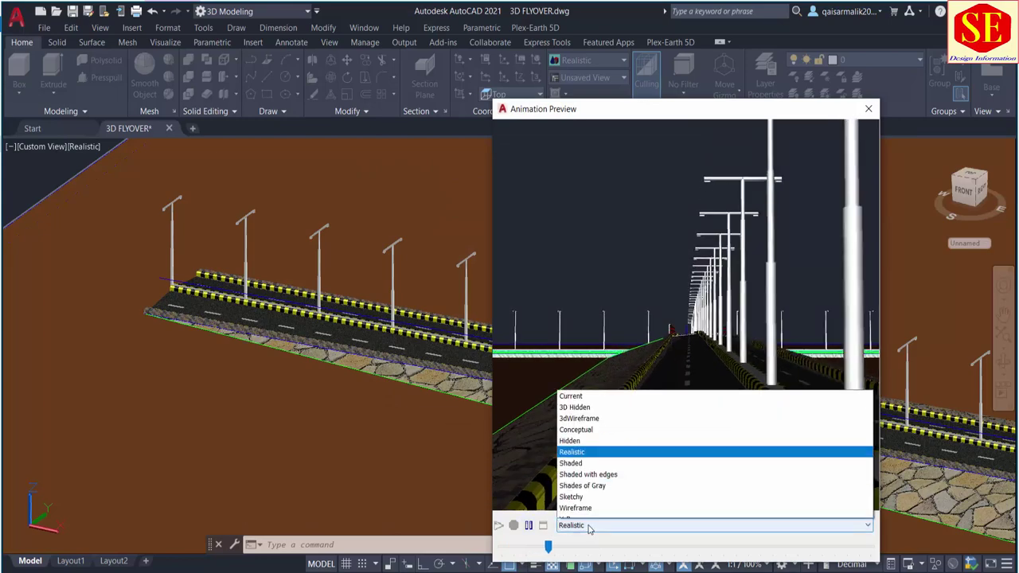
click(584, 400)
click(606, 526)
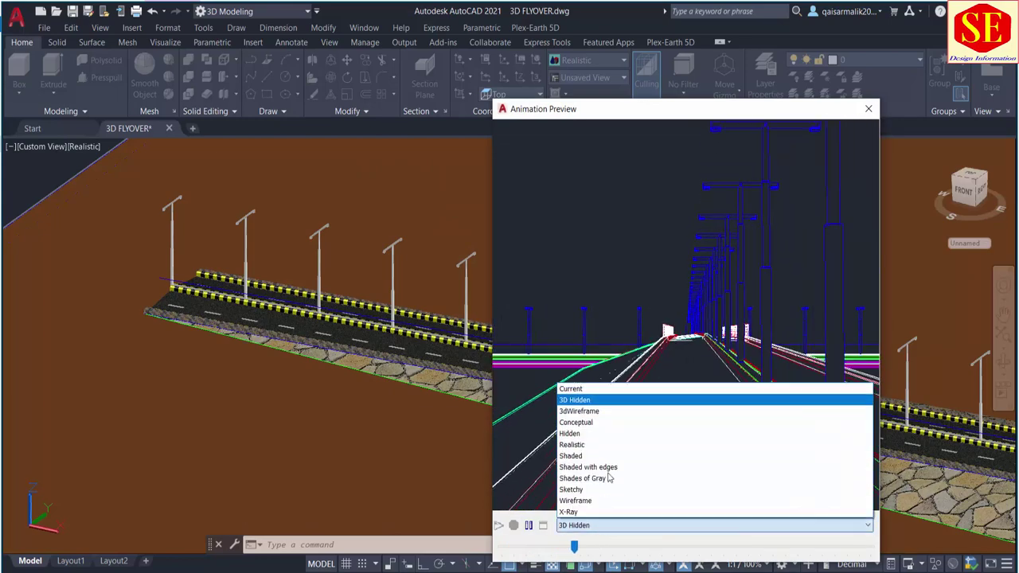
click(579, 411)
click(589, 525)
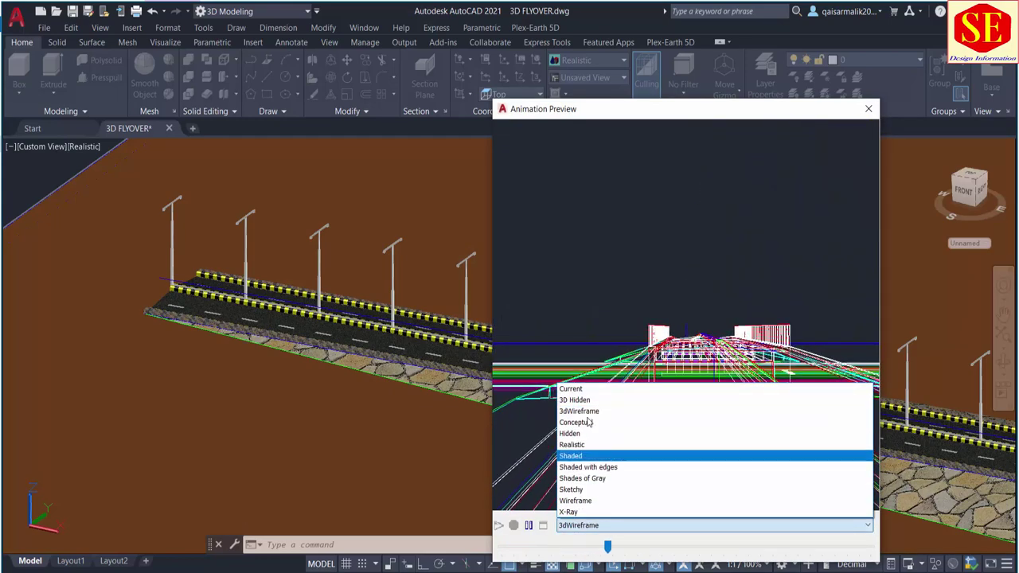
click(587, 422)
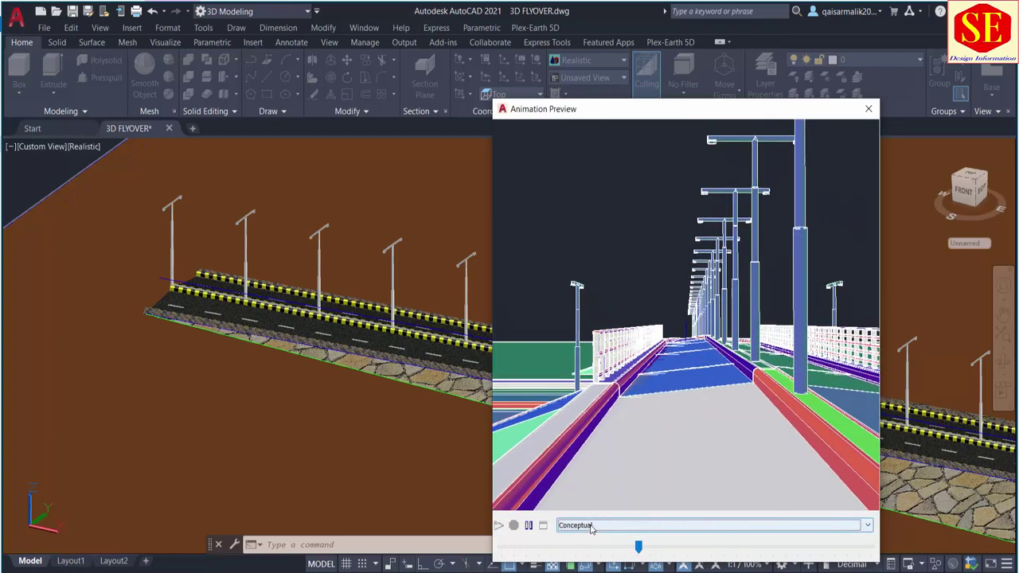
click(591, 528)
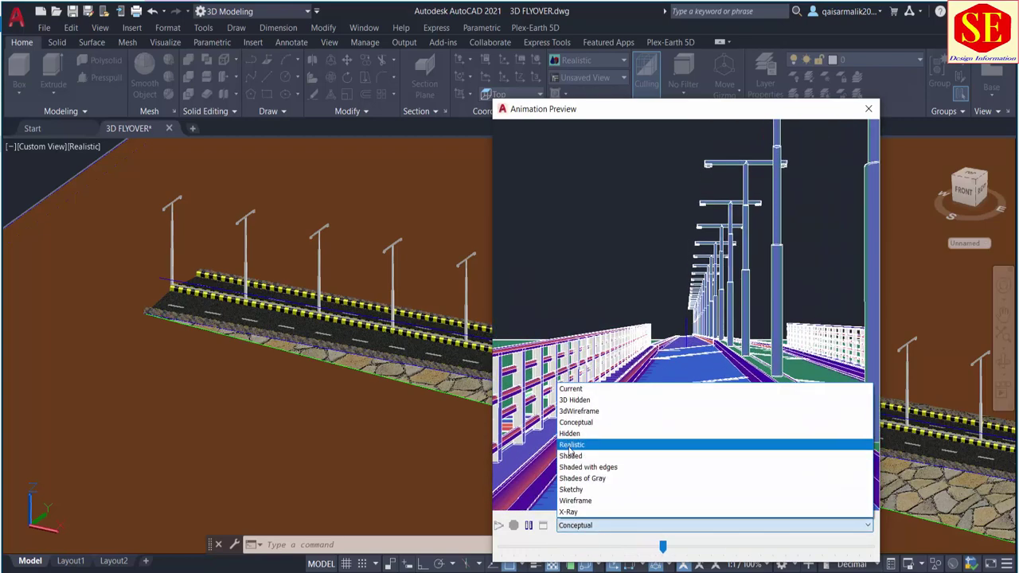
click(570, 445)
click(590, 525)
click(570, 455)
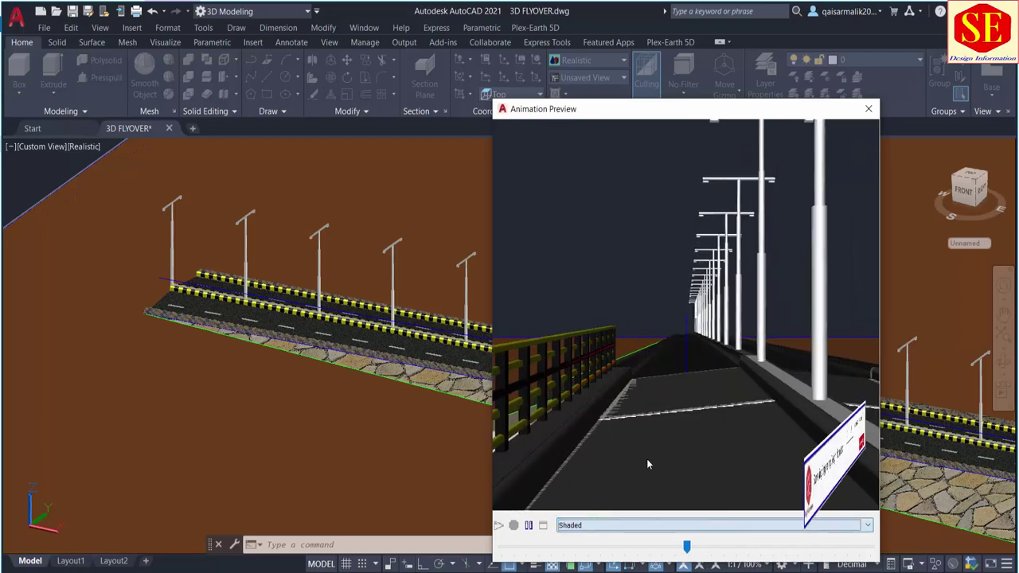
click(589, 526)
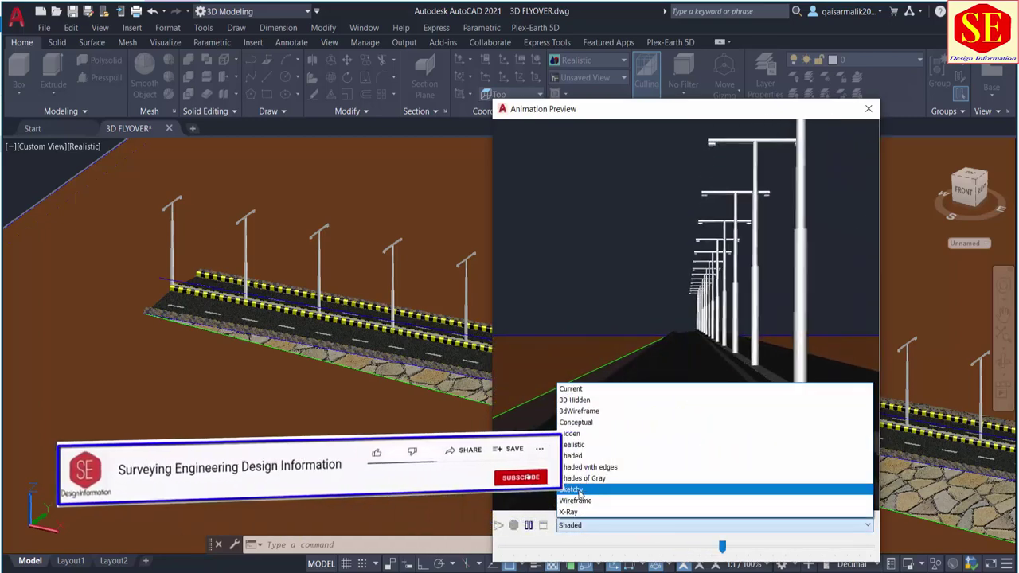
click(579, 490)
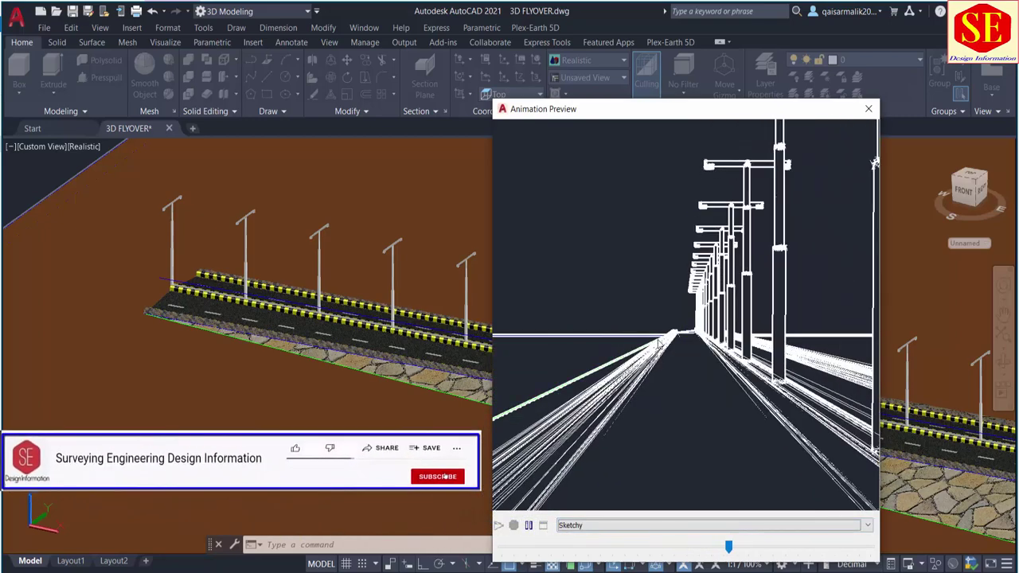
click(869, 110)
click(605, 331)
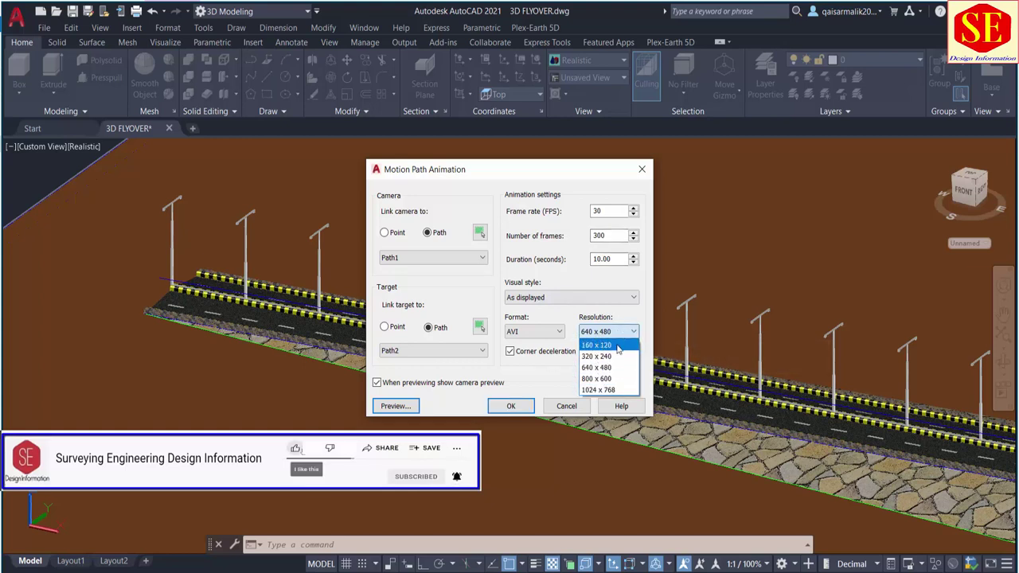
click(544, 333)
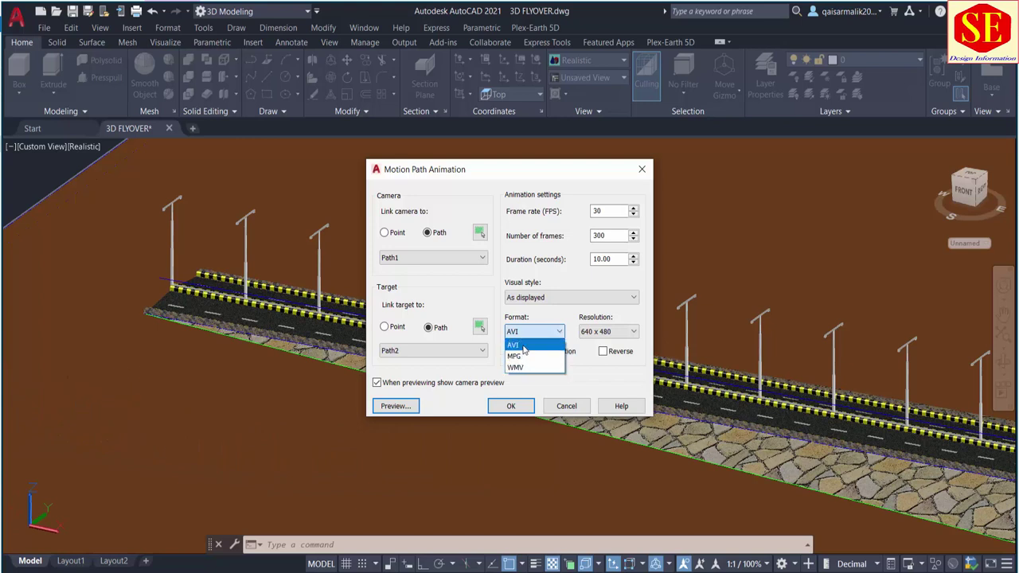
click(528, 299)
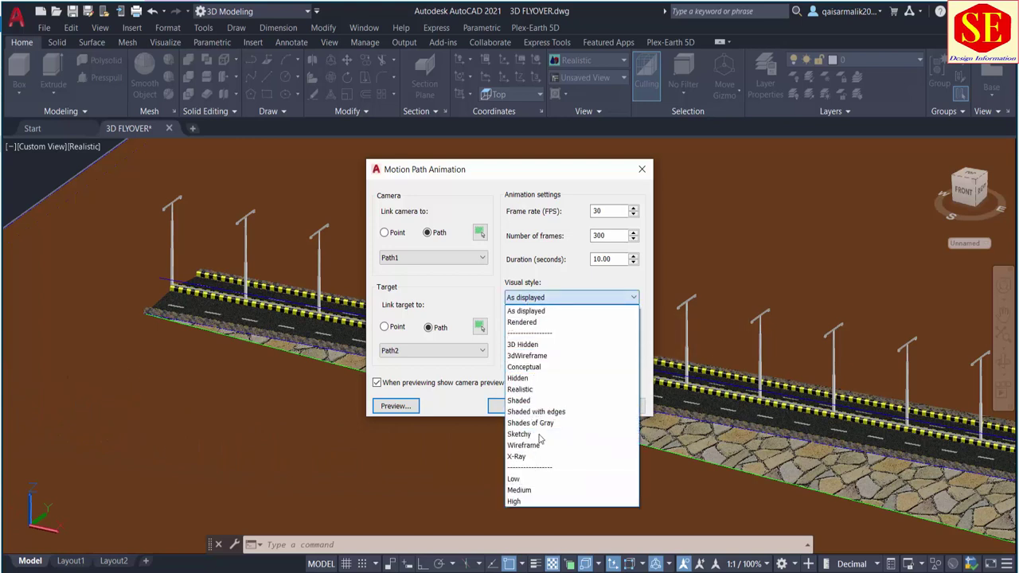
click(523, 466)
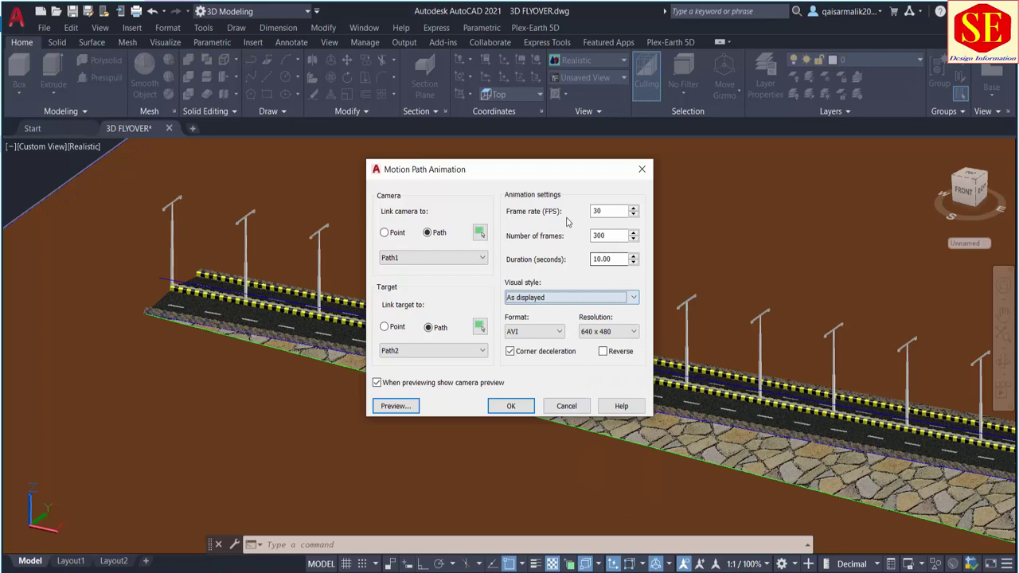
Draw a vertical line upward from the road's corner.
click(566, 406)
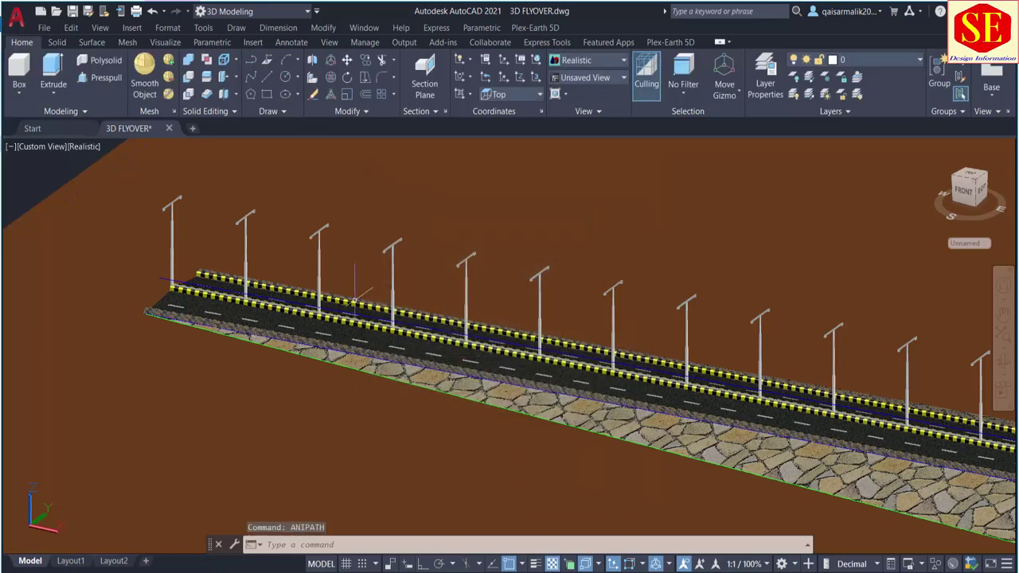
scroll(497, 404, up, 3)
scroll(498, 403, up, 2)
scroll(413, 307, up, 2)
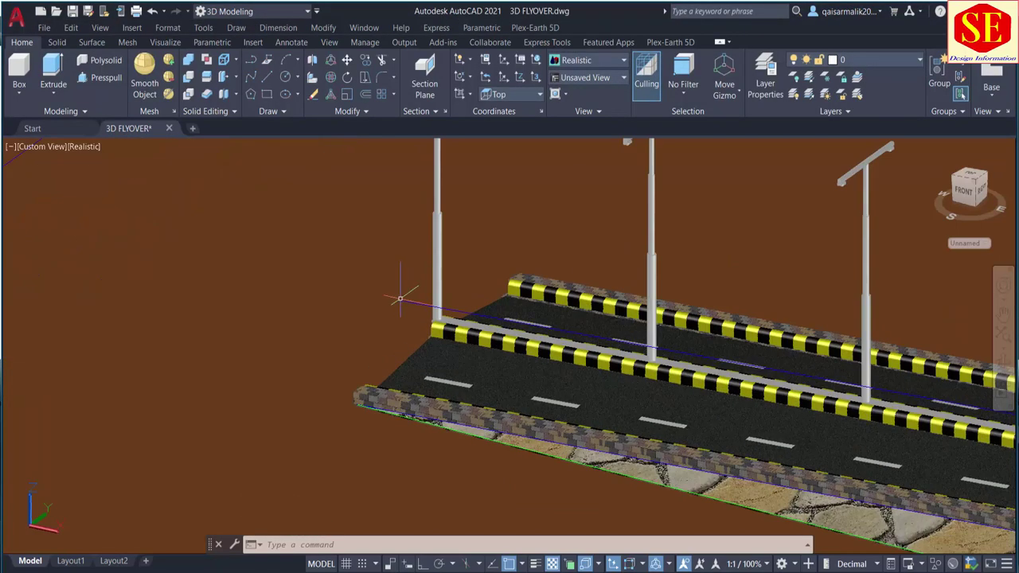
text(l)
key(Return)
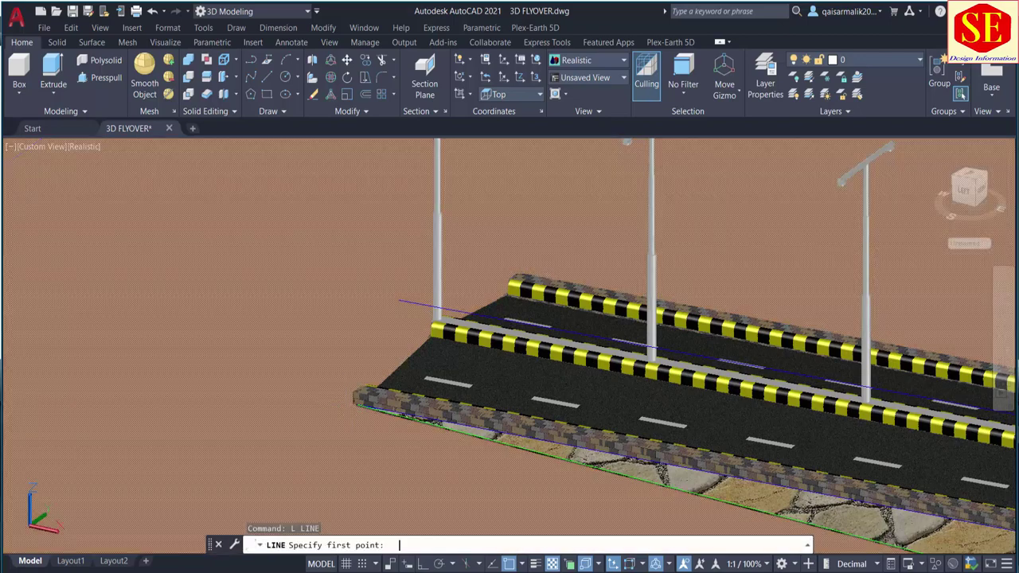
click(355, 404)
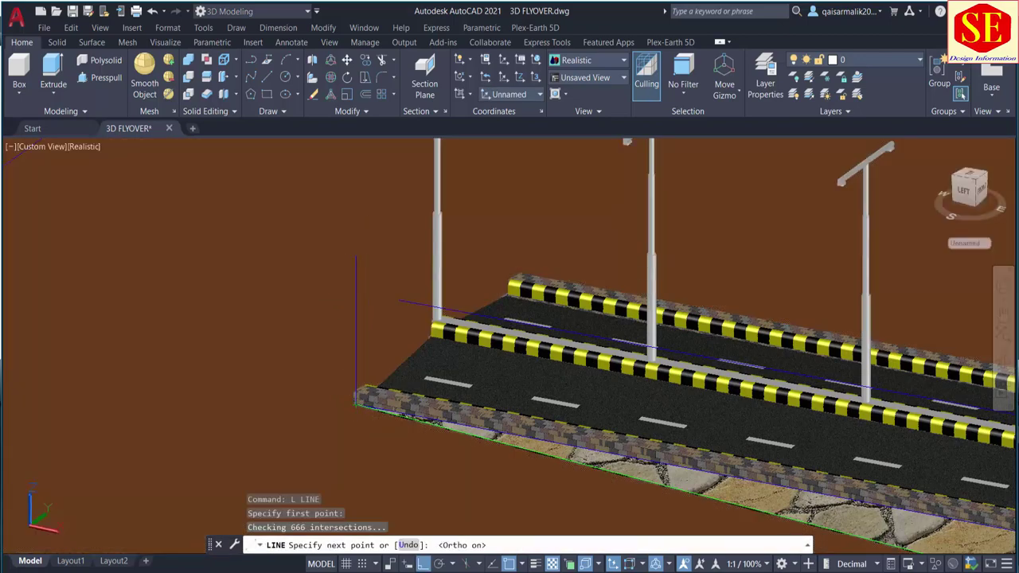
middle_drag(356, 212, 350, 312)
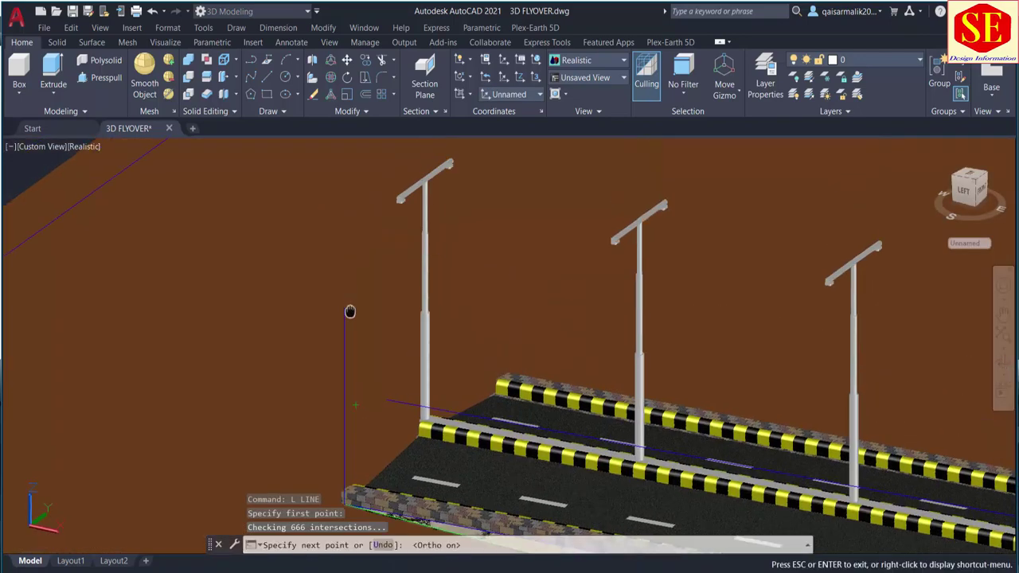
key(Escape)
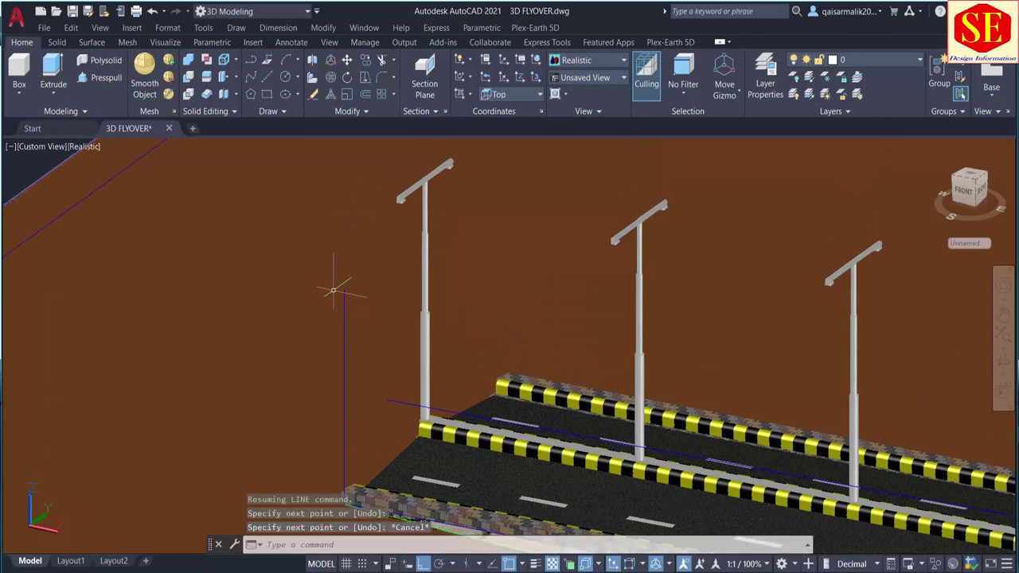
Move the purple path line up to the top of the vertical line.
mouse_move(332, 290)
text(m)
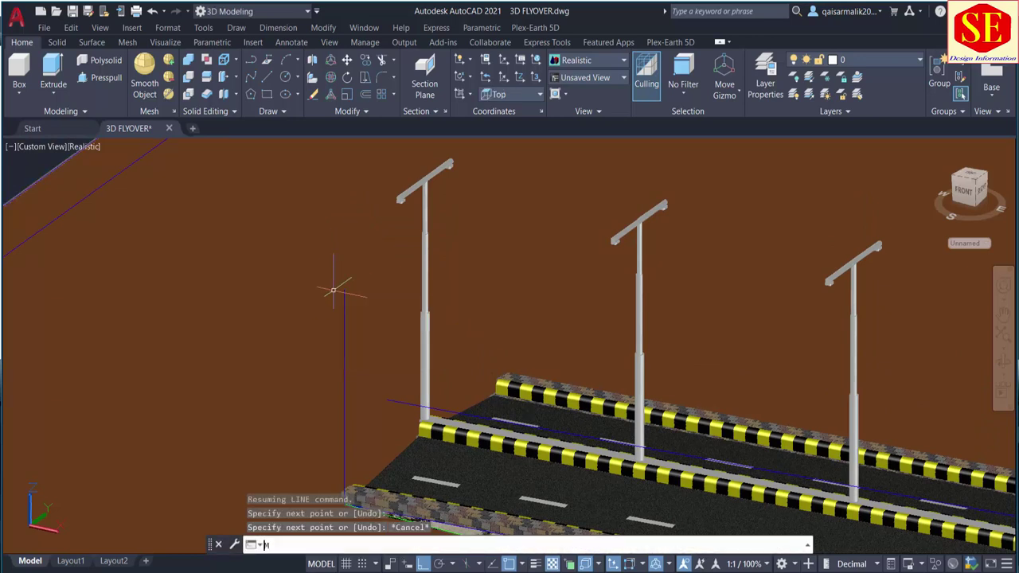
key(Return)
click(390, 399)
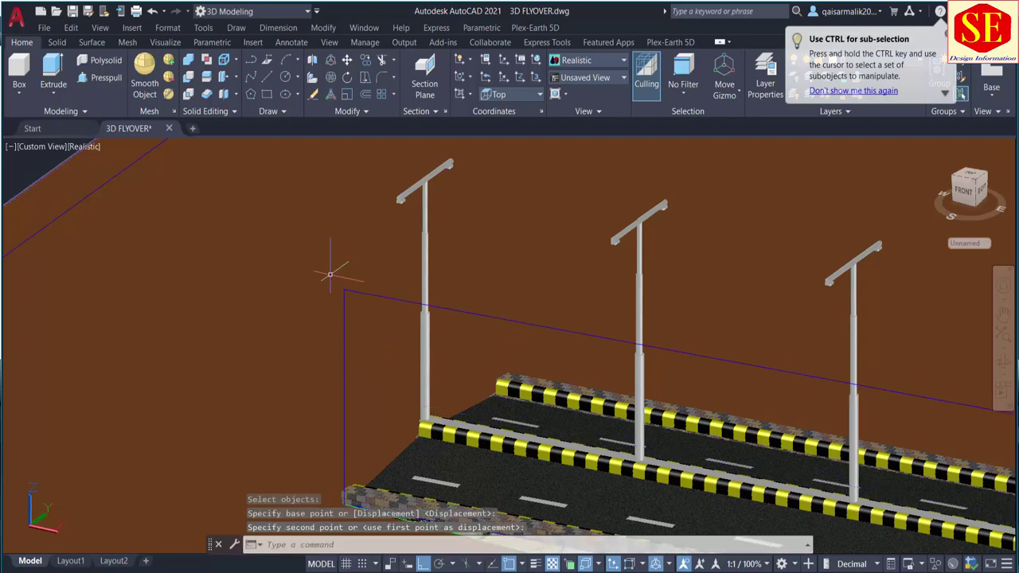
key(Escape)
mouse_move(336, 375)
shift+middle_down()
mouse_move(546, 355)
mouse_move(452, 354)
shift+middle_up()
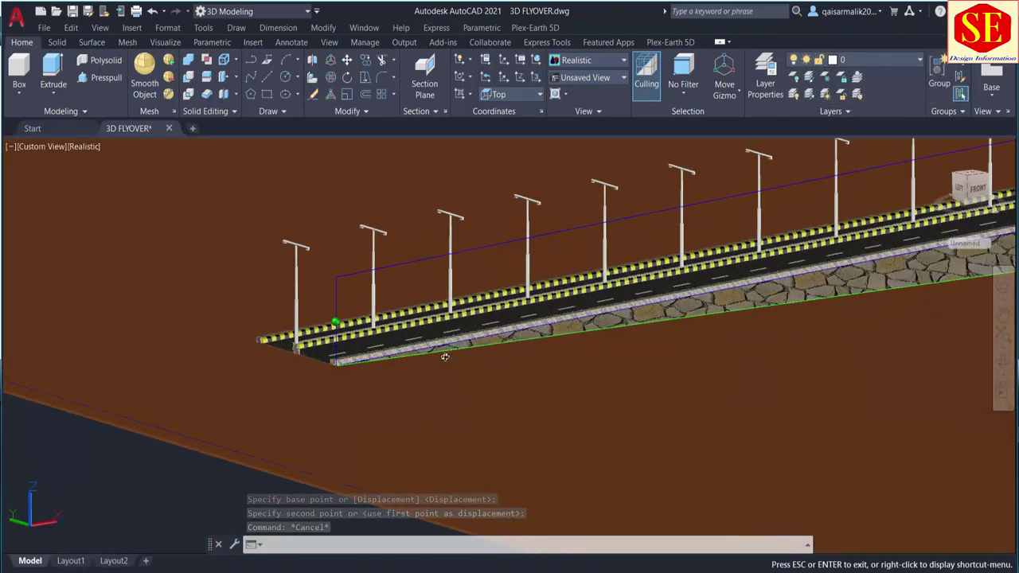
shift+middle_drag(452, 353, 374, 351)
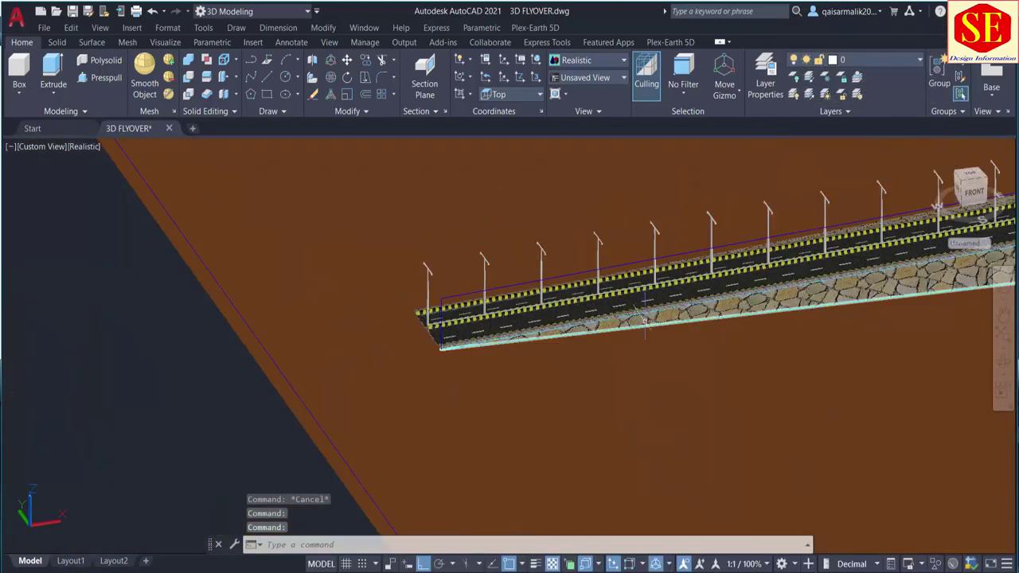
Set up a 5-second animation with camera on Path3 and target on Path4, and preview it.
text(ANIPATH)
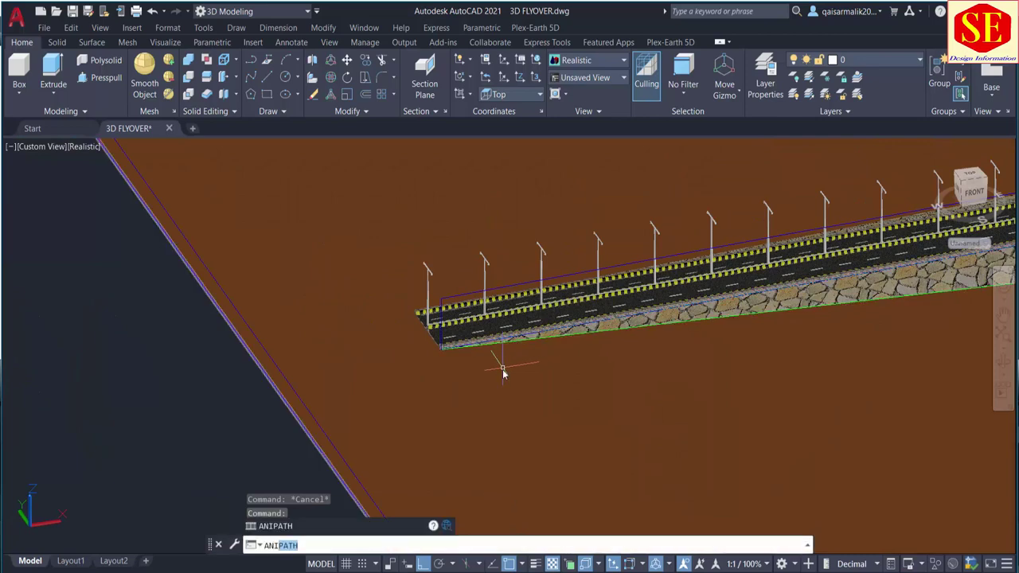
key(Return)
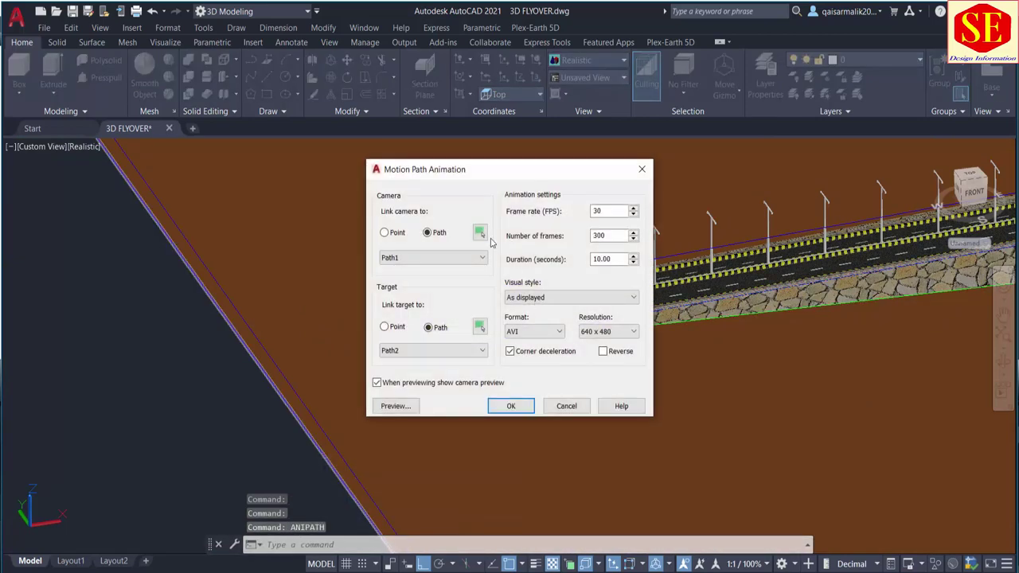
click(479, 232)
click(490, 314)
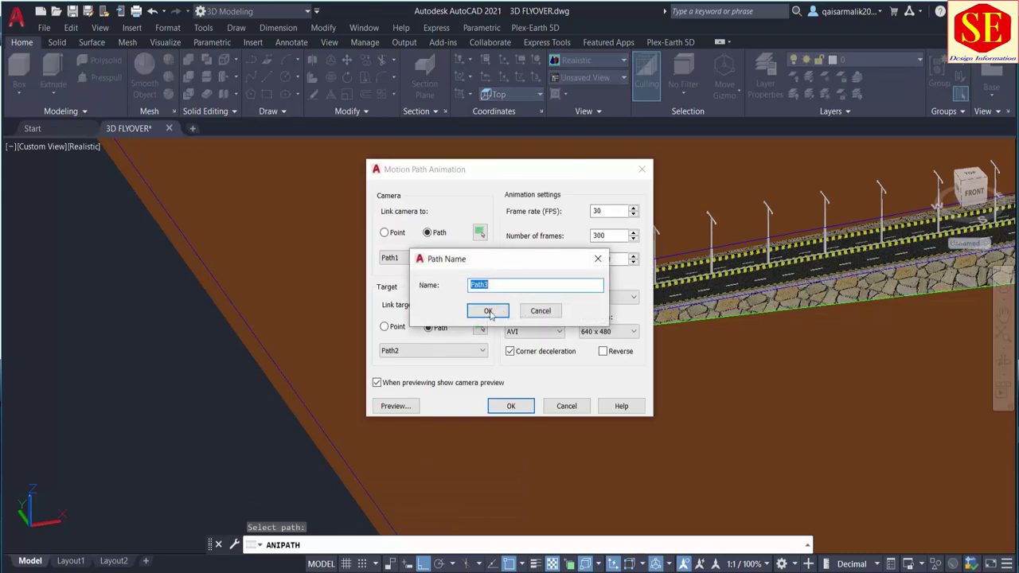
click(488, 311)
click(479, 327)
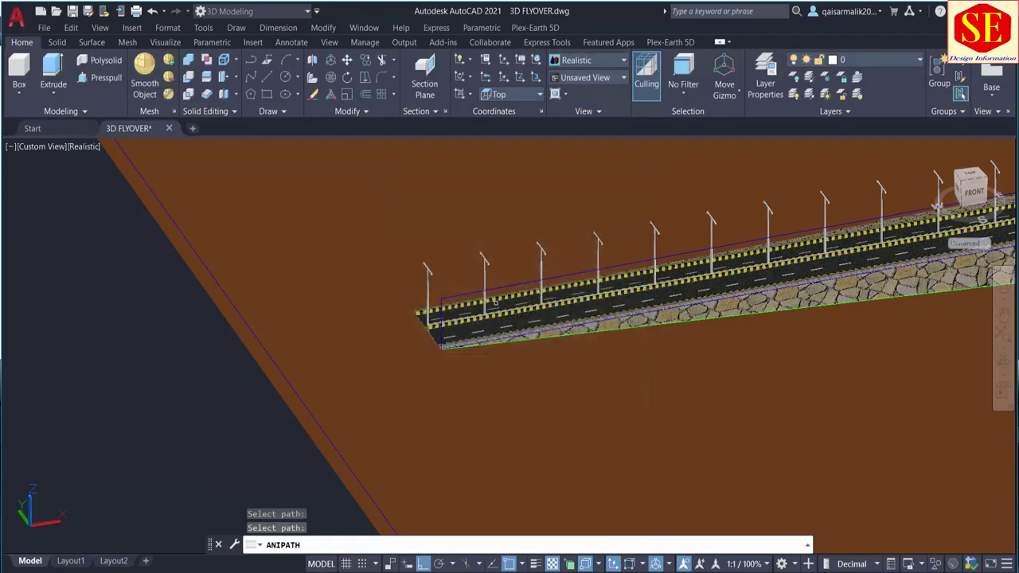
click(514, 311)
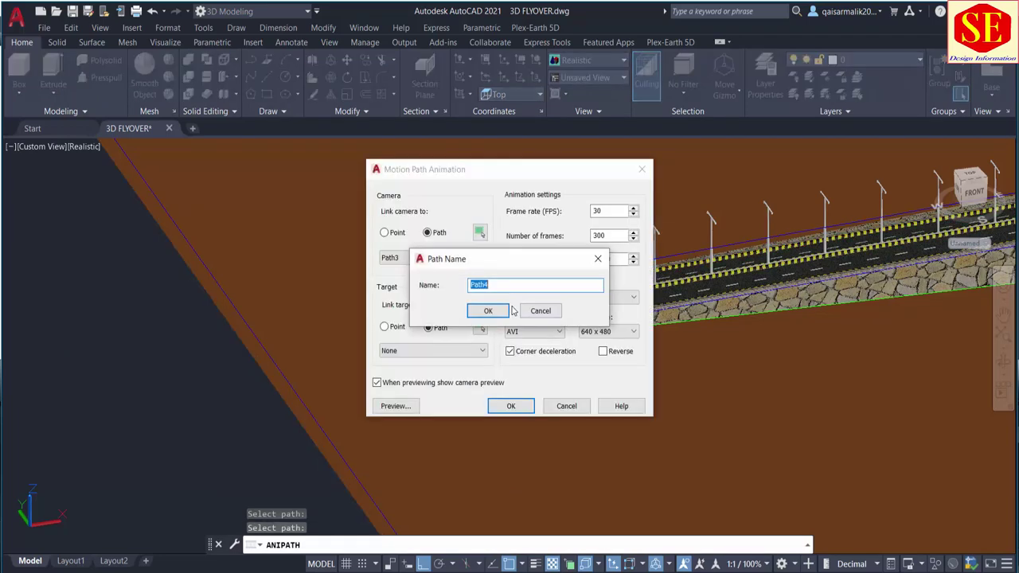
click(488, 312)
text(5)
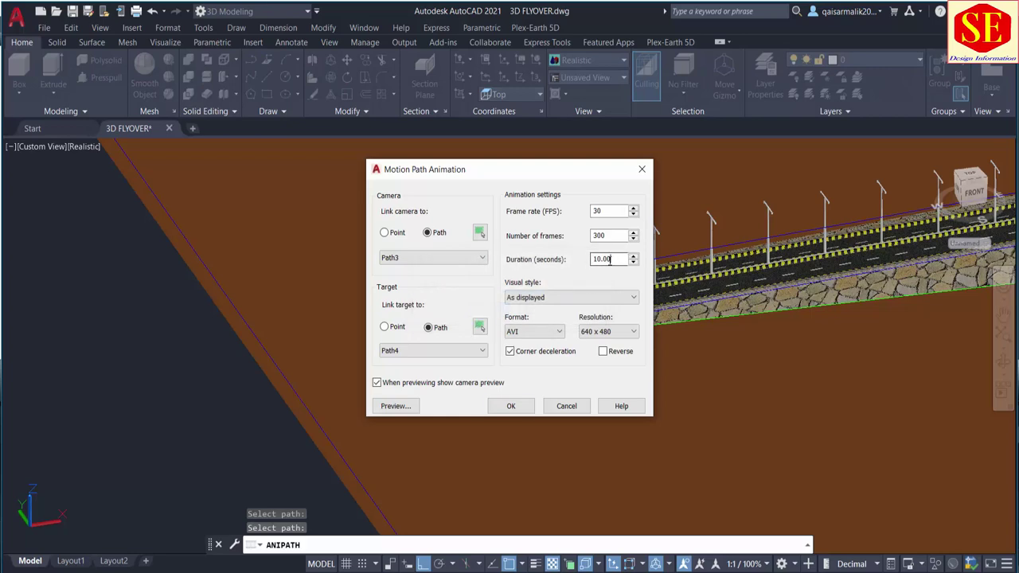
click(396, 407)
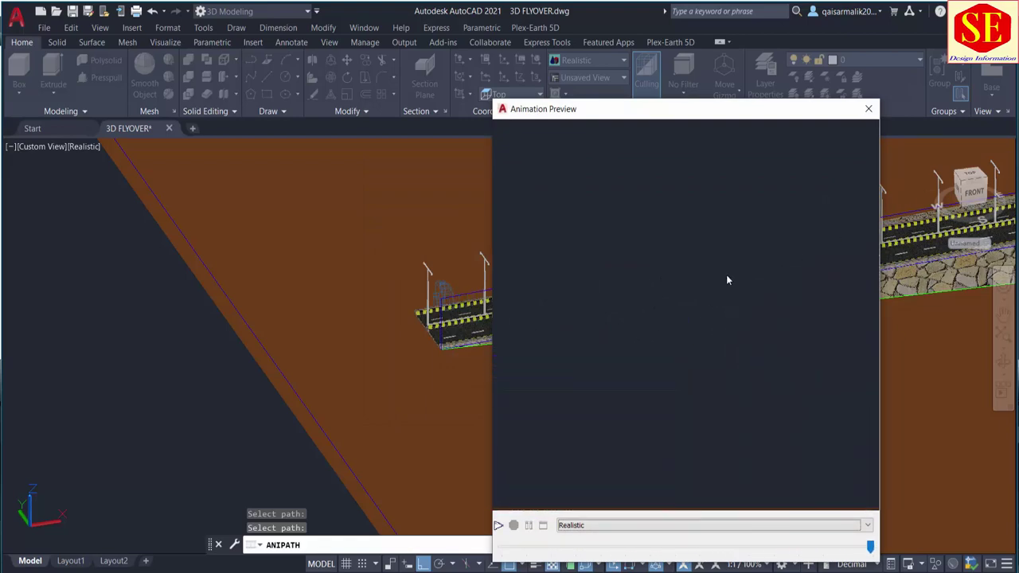
click(869, 110)
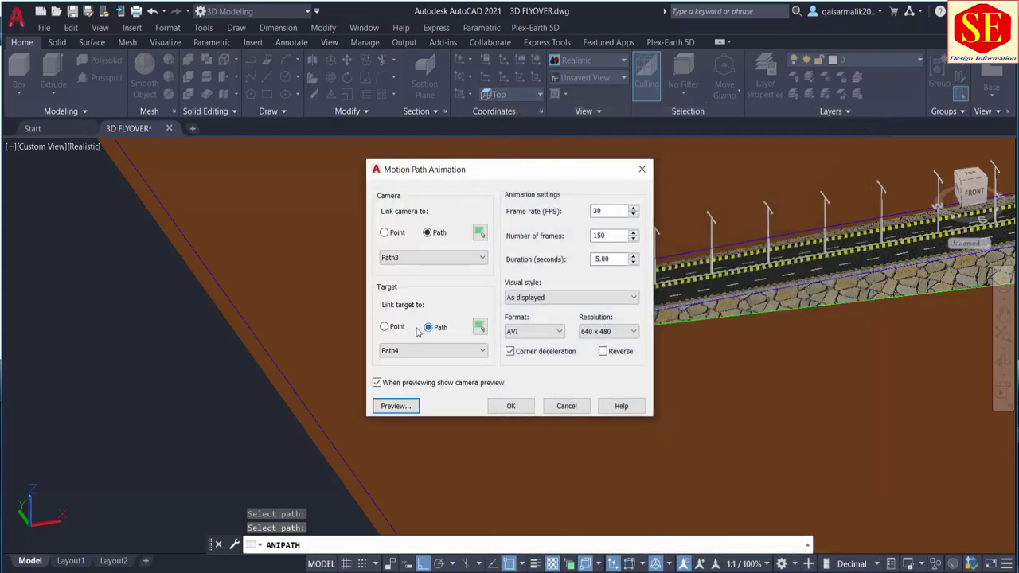
Retarget the camera to a point at the road's end and preview again.
click(480, 327)
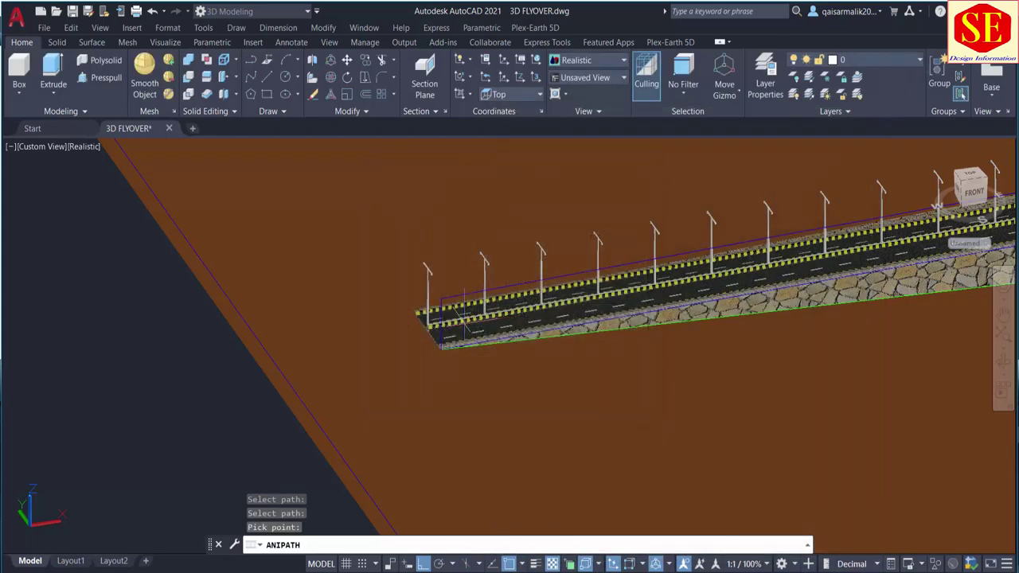
scroll(426, 271, up, 5)
click(440, 292)
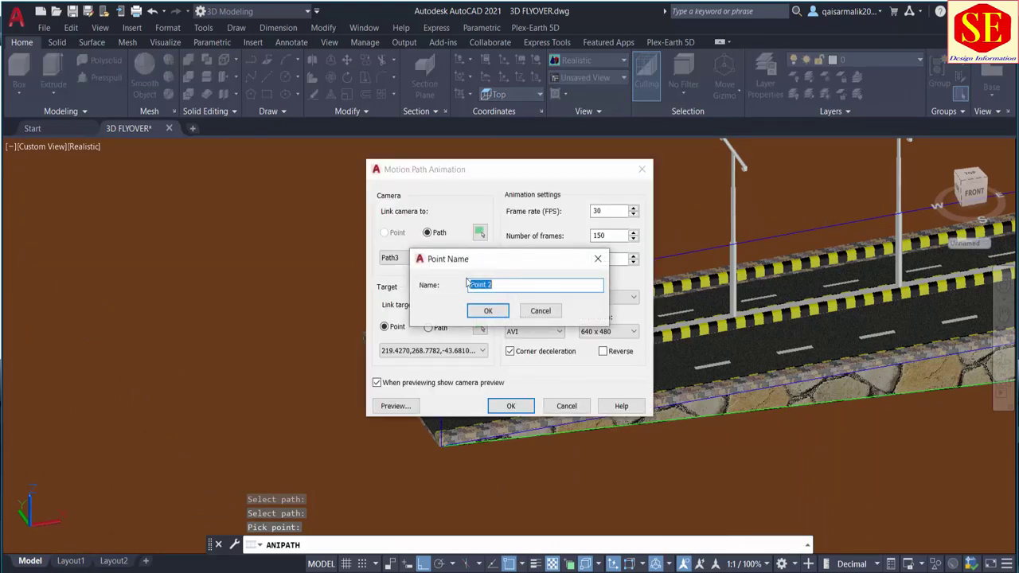
click(485, 312)
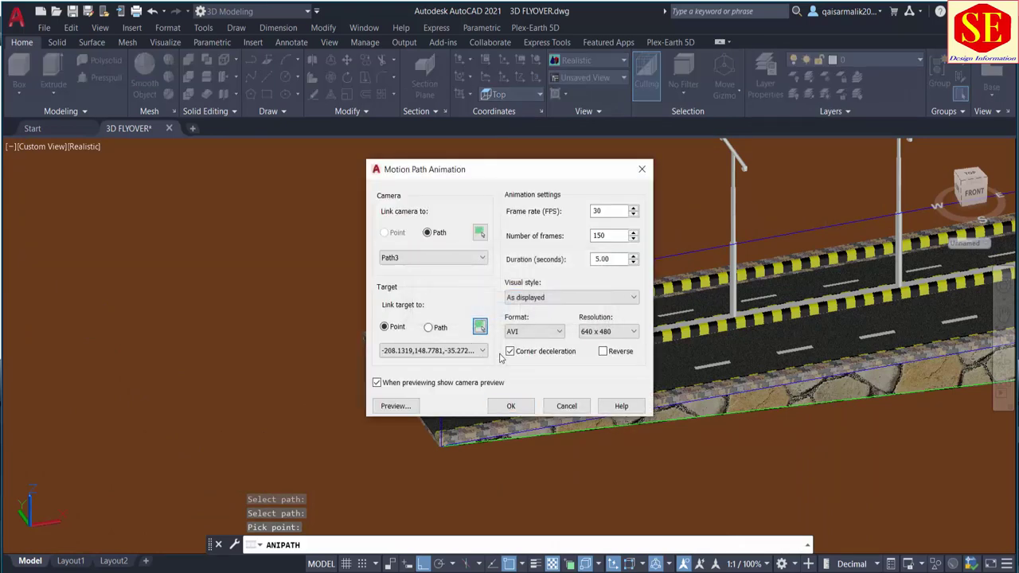
click(393, 406)
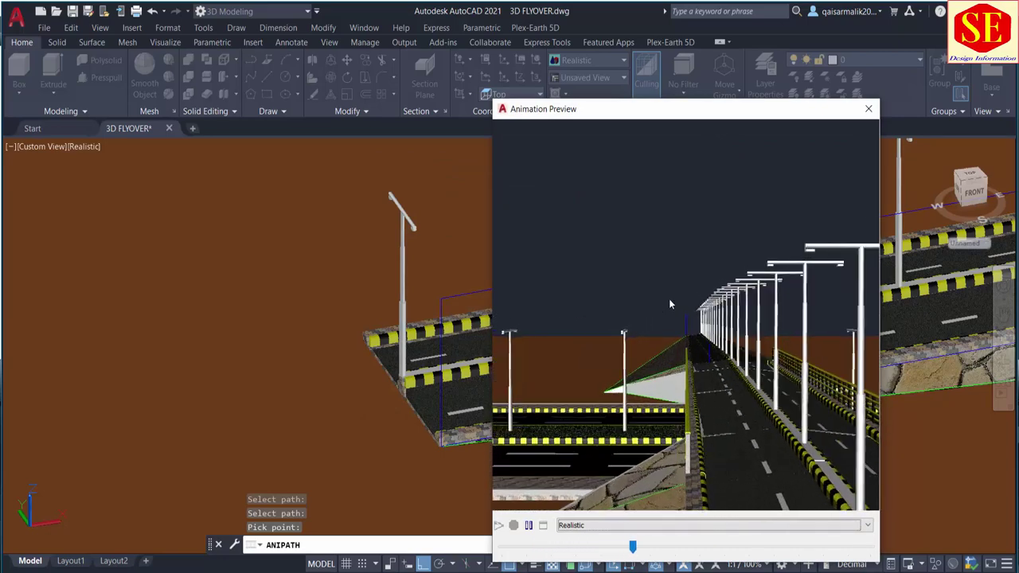
click(869, 108)
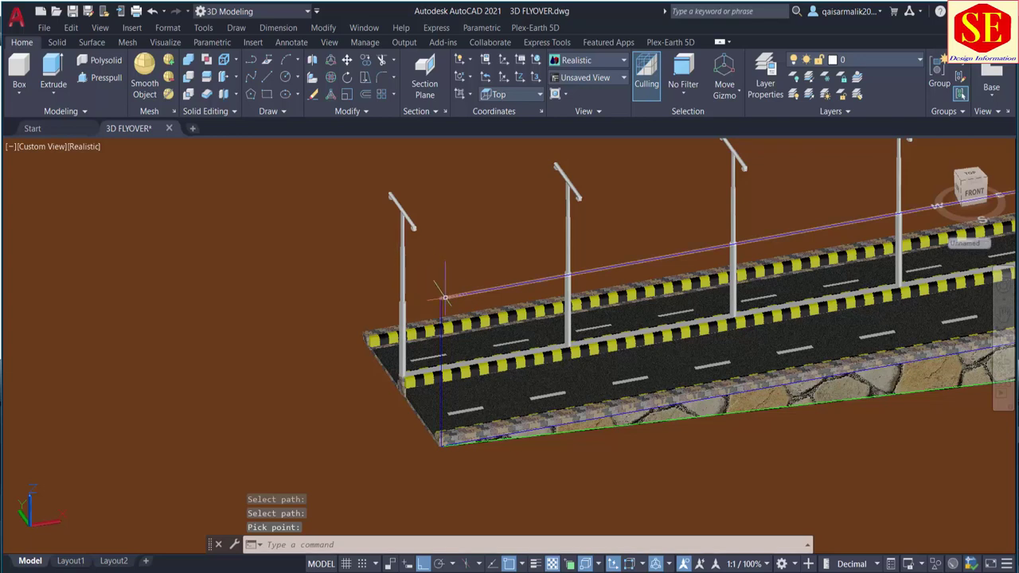
Move the lines at the road corner to a new point.
click(436, 293)
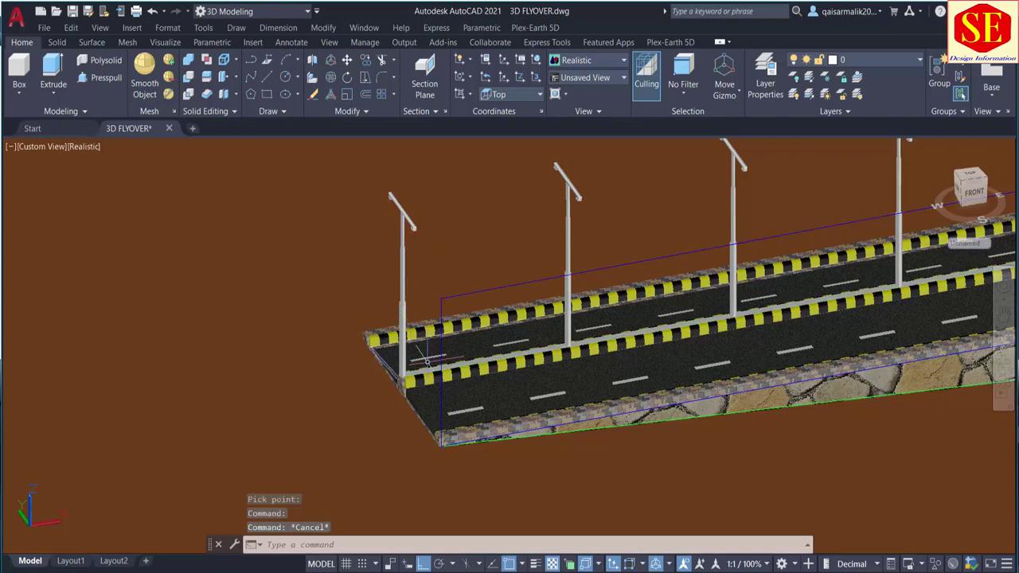
text(l)
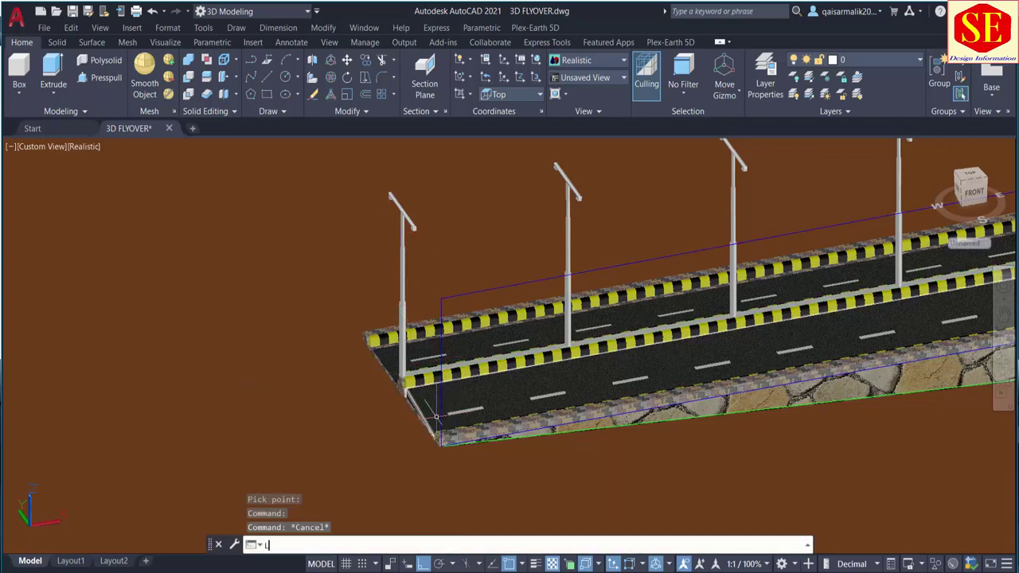
key(Return)
click(440, 446)
middle_drag(467, 483, 444, 355)
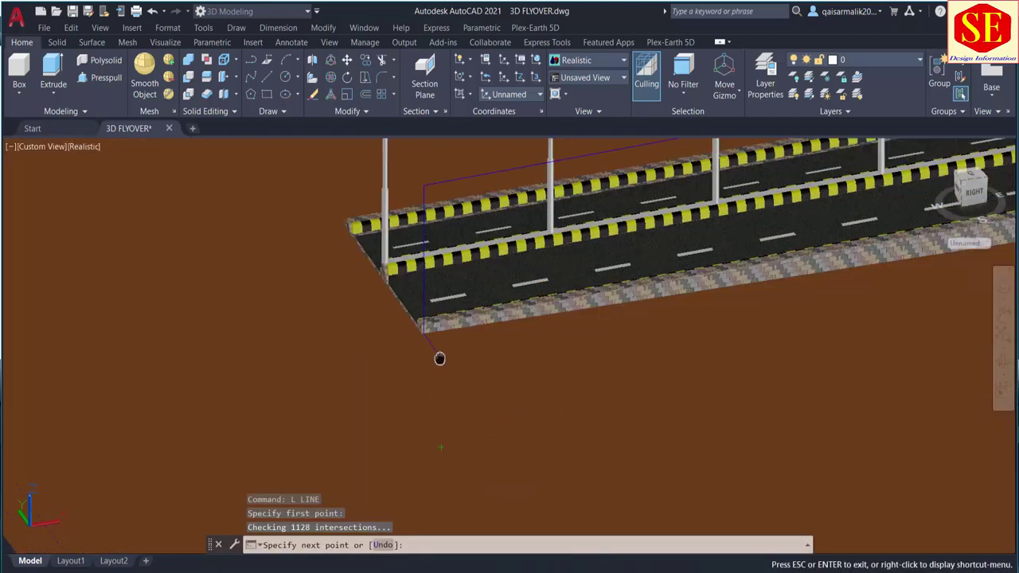
key(Escape)
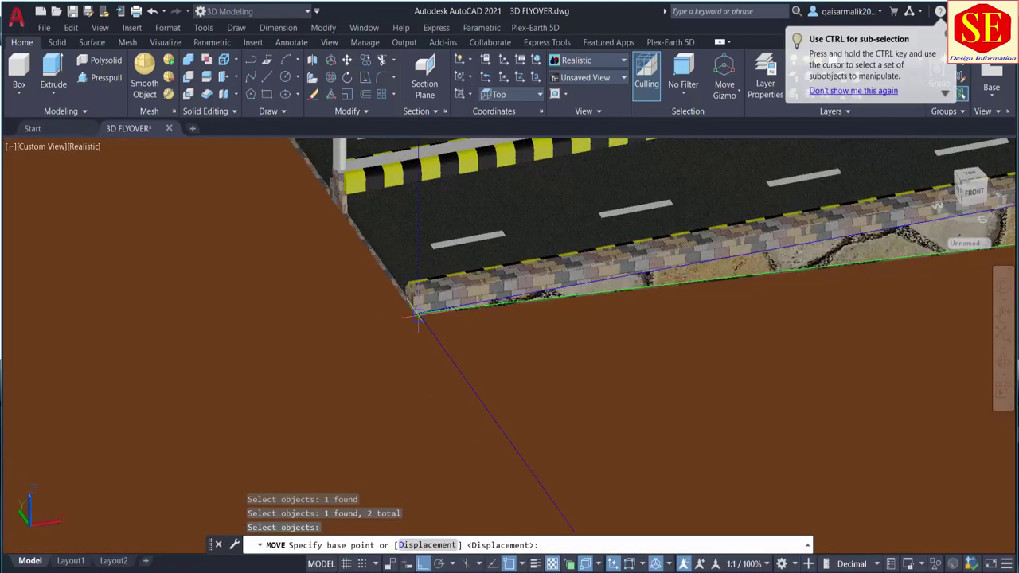
click(417, 313)
click(522, 440)
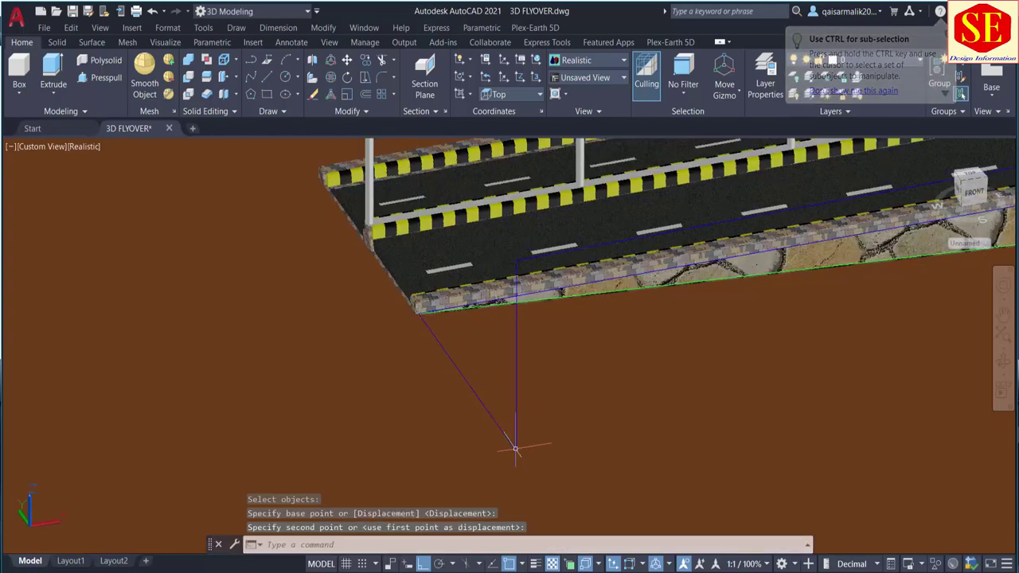
key(Escape)
Rotate the line at the road's near end with Ortho off, viewing the flyover vertically.
scroll(450, 442, down, 3)
scroll(730, 417, up, 2)
scroll(614, 411, up, 2)
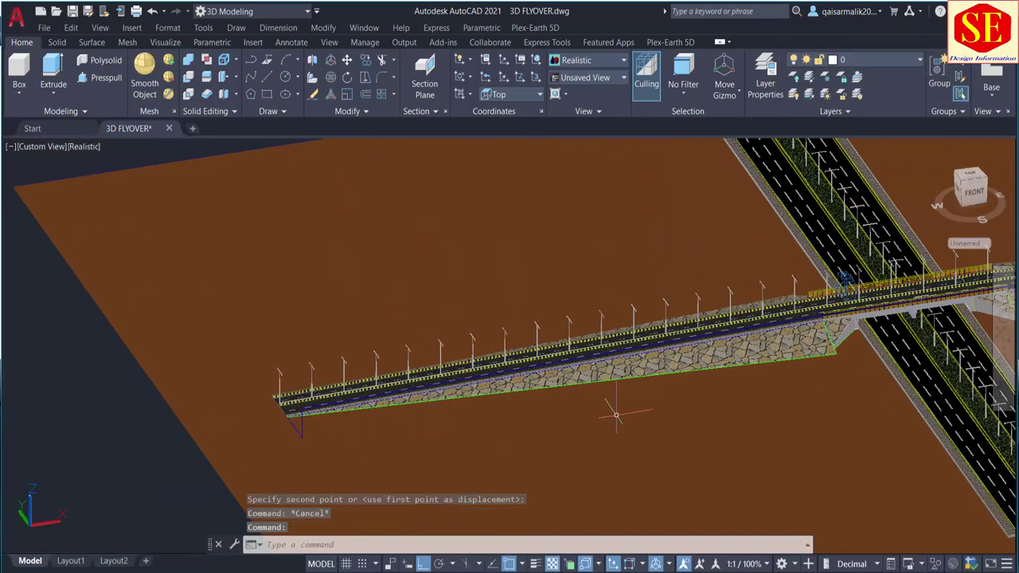
scroll(316, 434, up, 2)
text(RO)
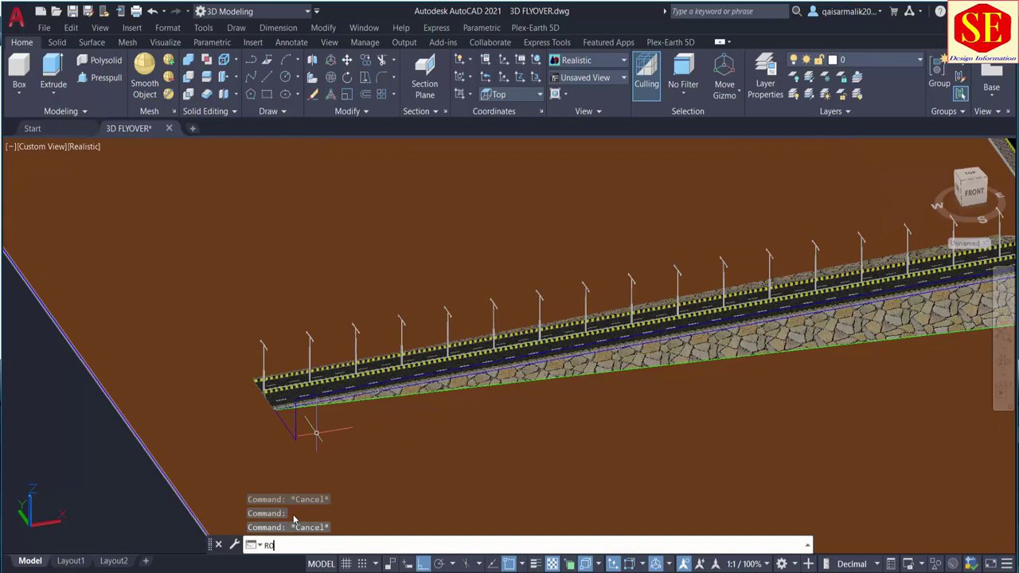
click(298, 461)
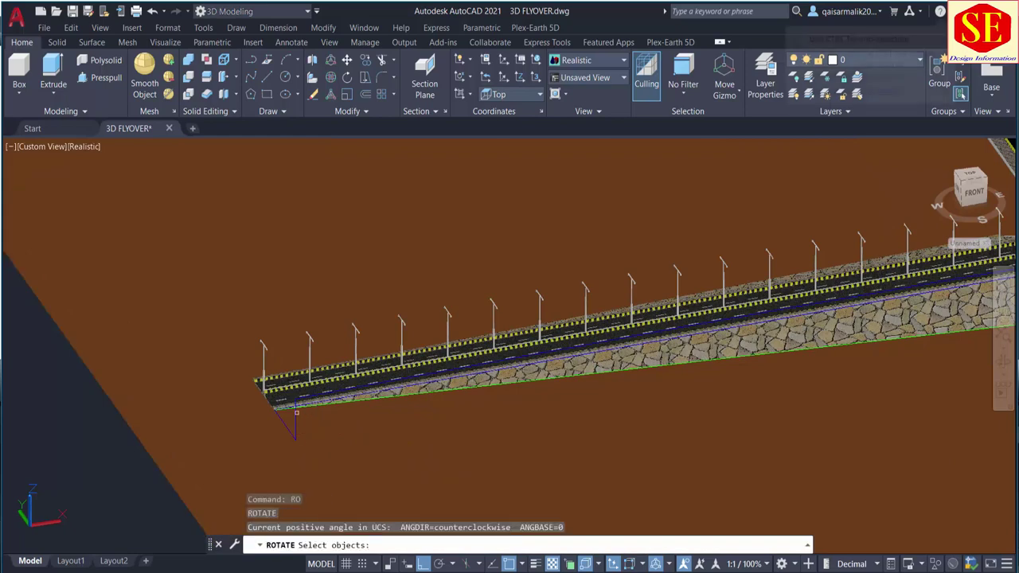
scroll(305, 419, up, 2)
click(293, 392)
key(Return)
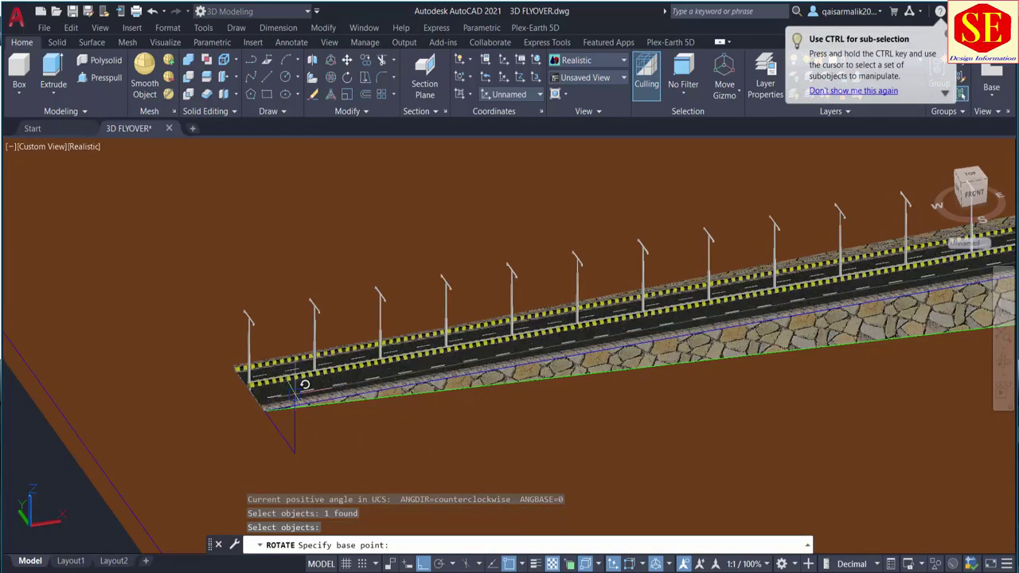
click(293, 392)
scroll(295, 390, down, 3)
scroll(715, 388, down, 2)
scroll(725, 374, down, 2)
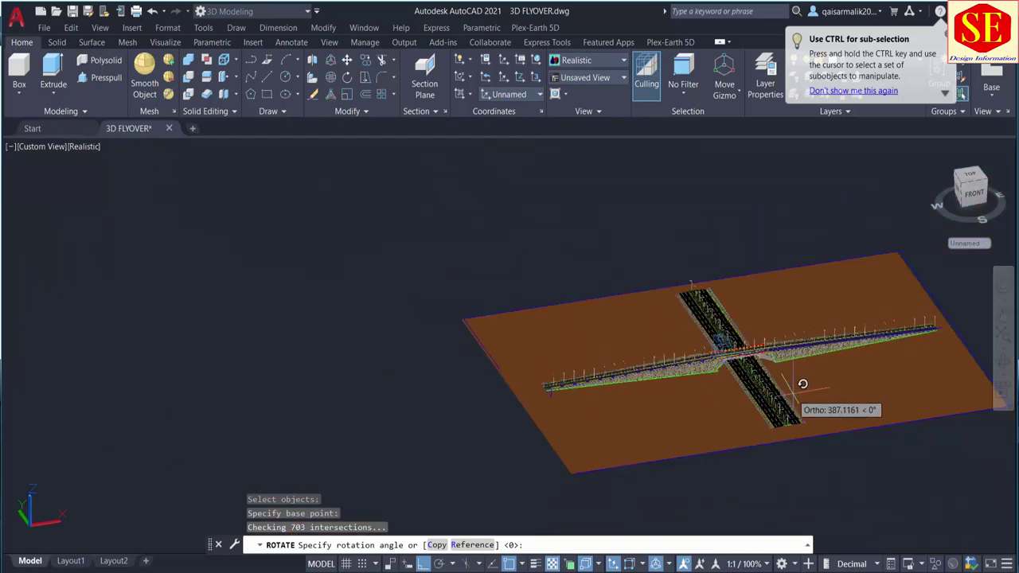
key(F8)
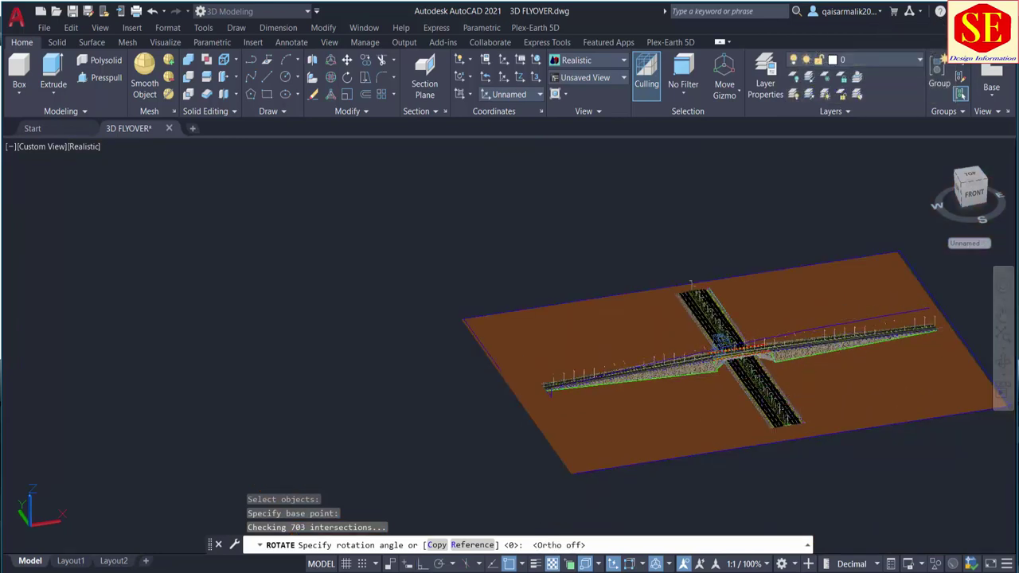
click(691, 285)
scroll(811, 292, up, 2)
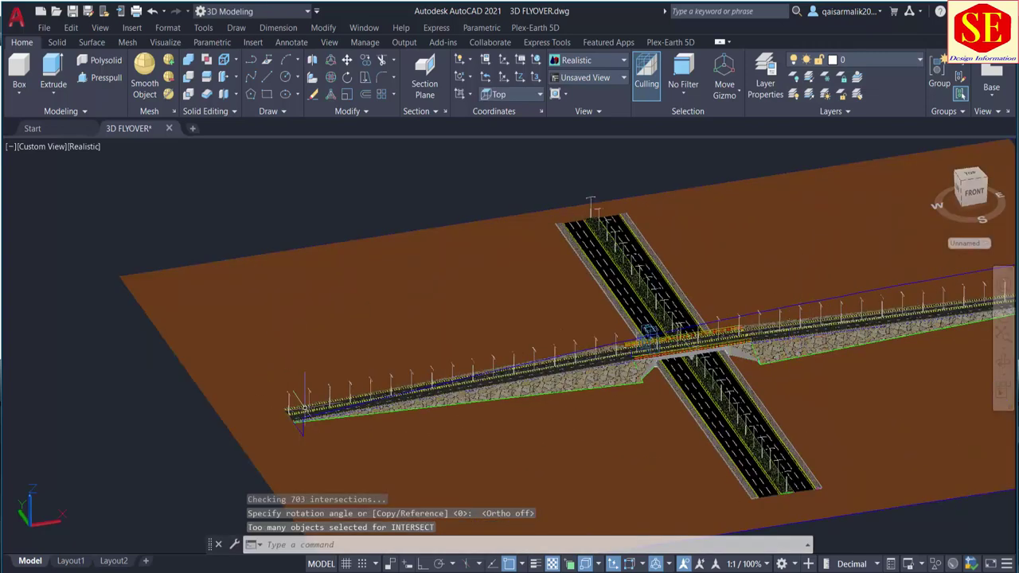
shift+middle_drag(435, 476, 560, 455)
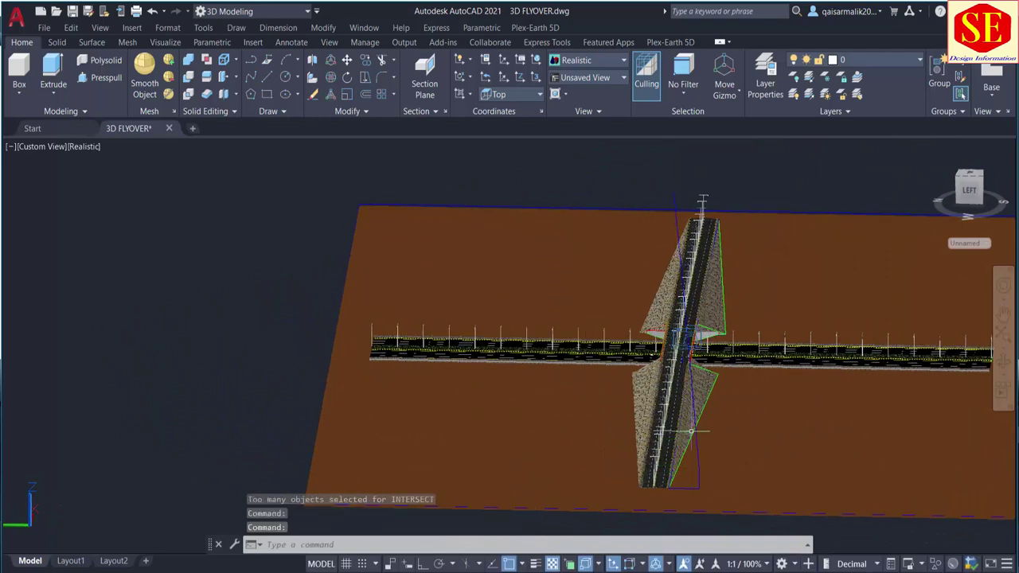
Set up an animation with camera on Path3 and target on Path4.
key(Escape)
text(ANI)
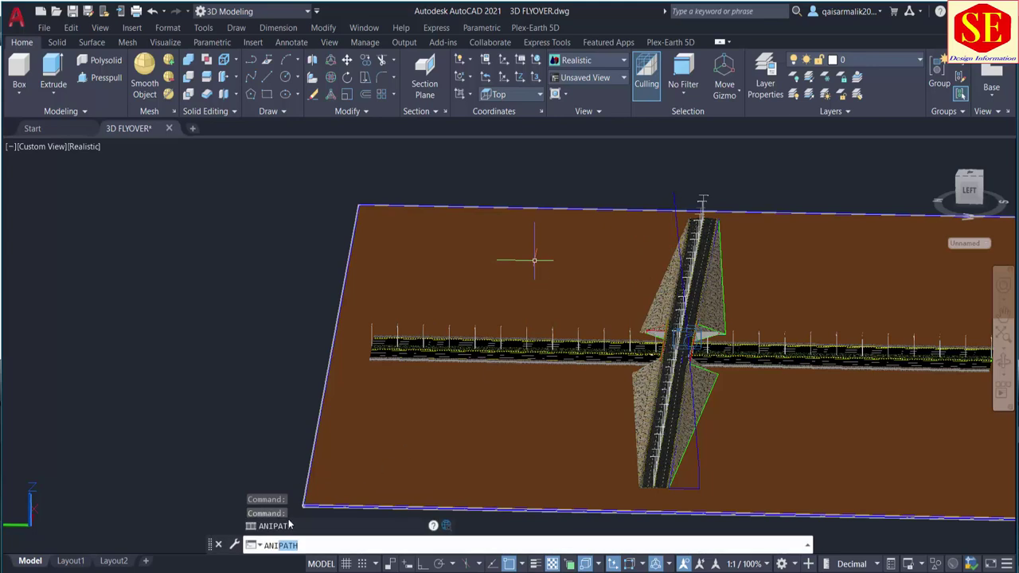
click(290, 525)
click(479, 232)
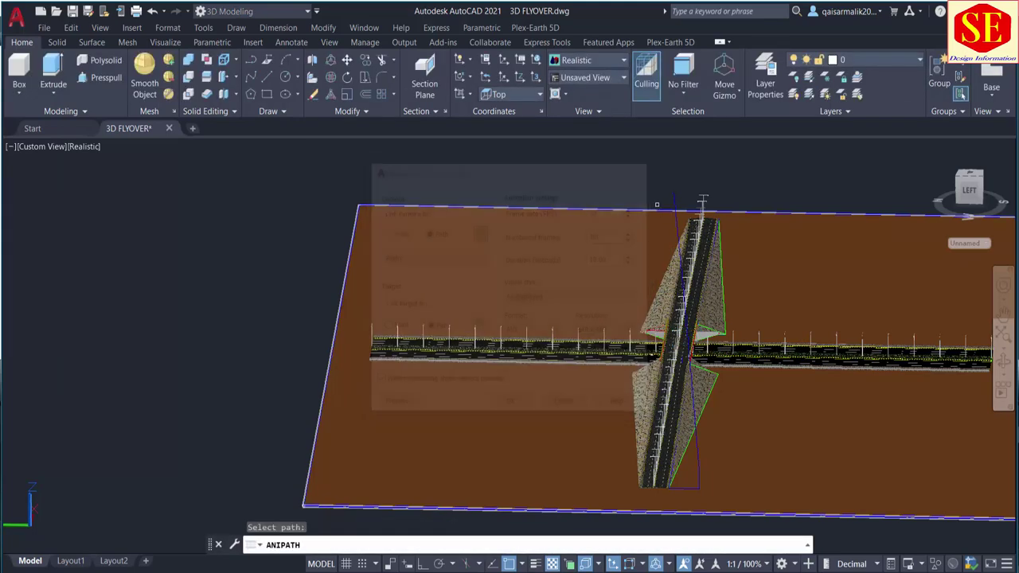
click(686, 334)
click(494, 311)
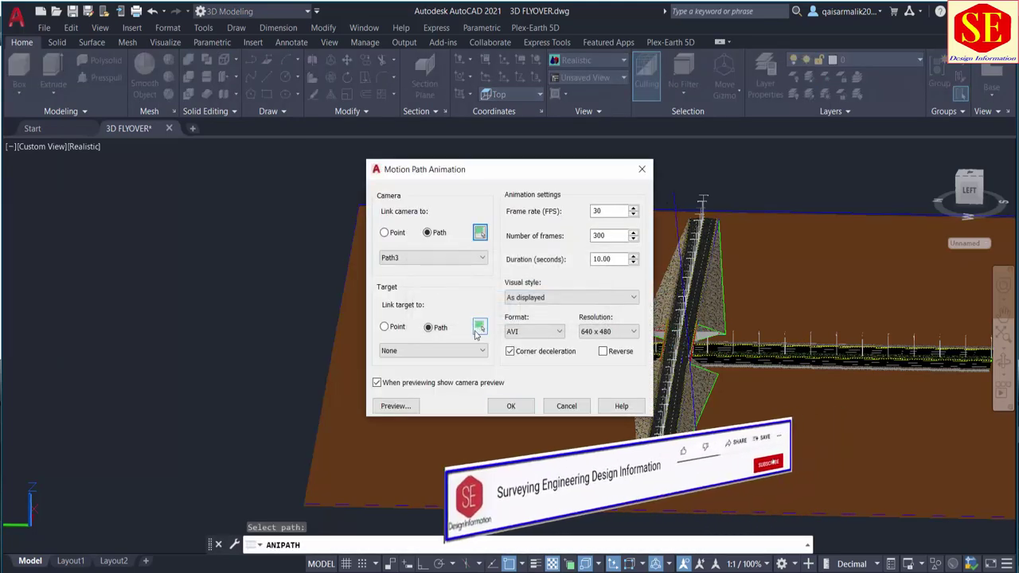
click(479, 327)
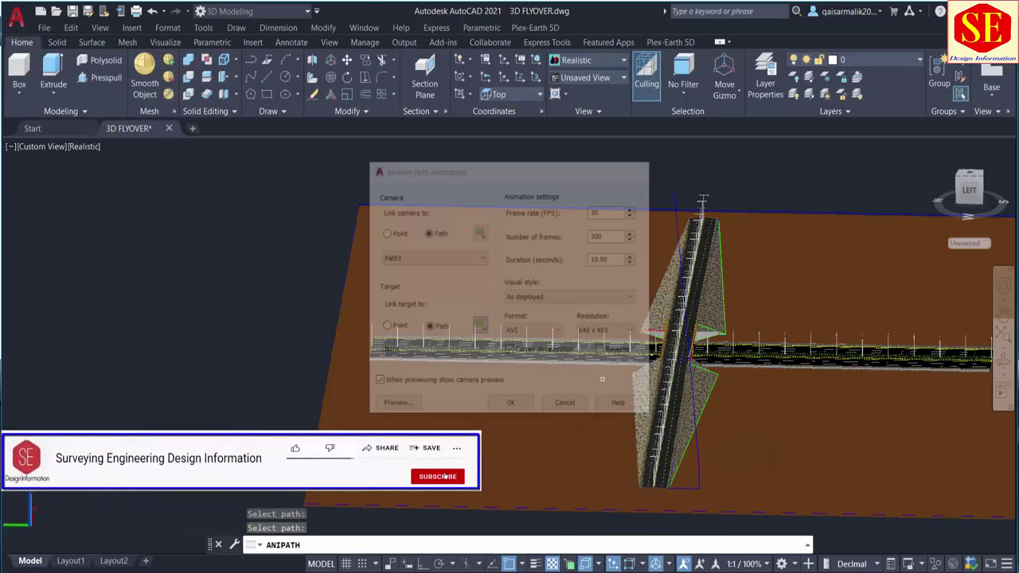
click(684, 335)
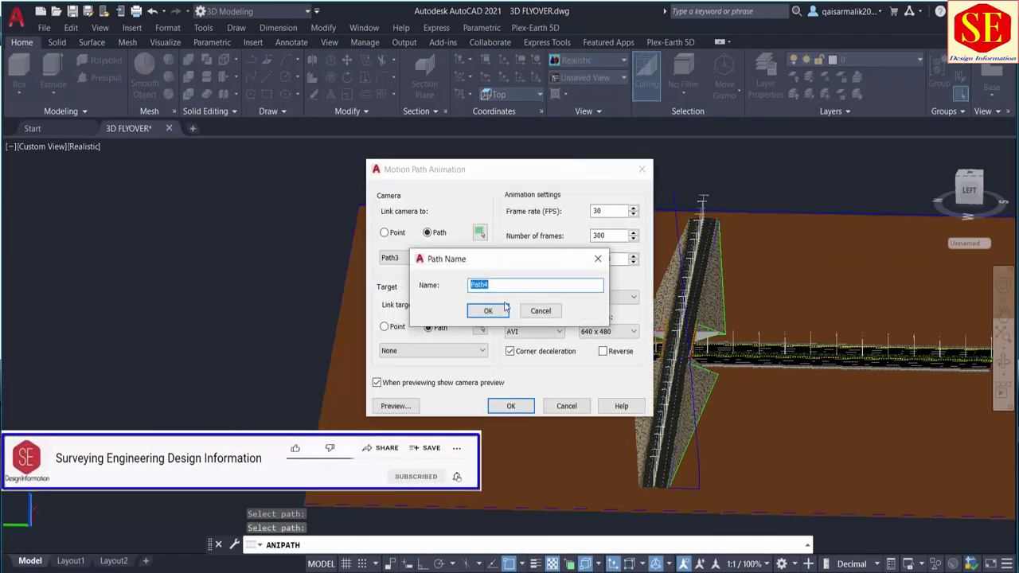
click(489, 310)
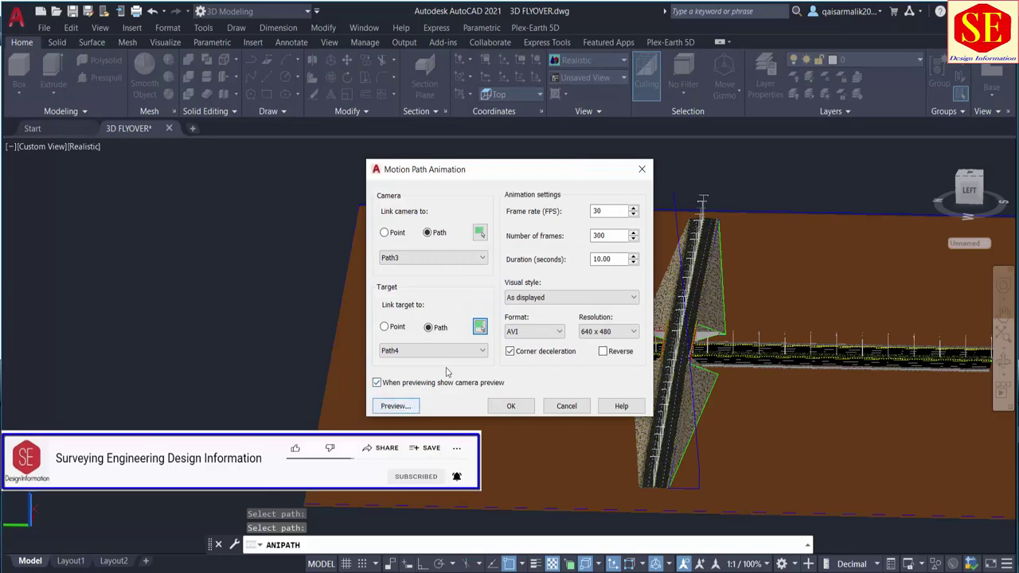
Preview the 10-second, 300-frame flythrough, then cancel the dialog unsaved.
click(403, 408)
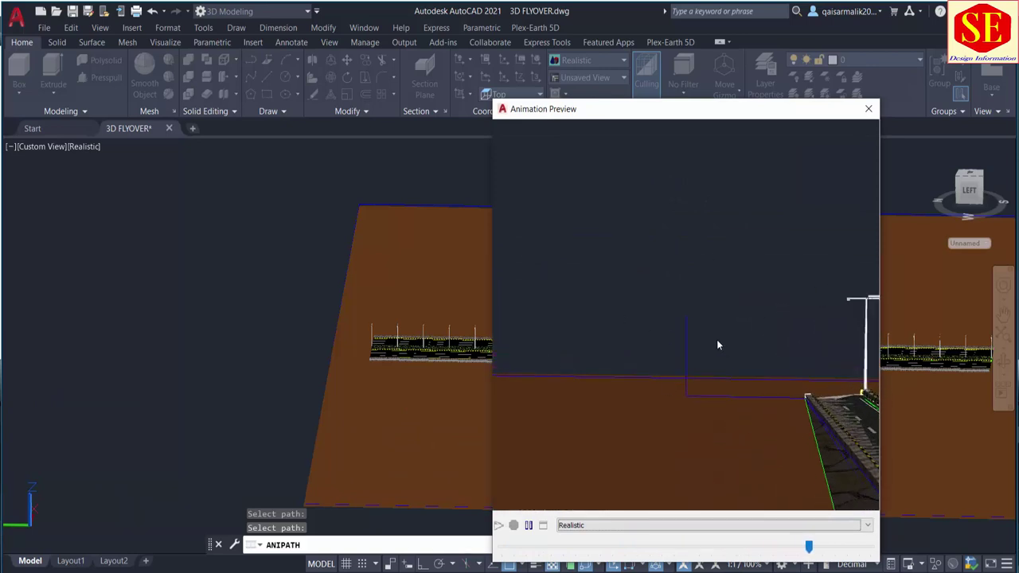
click(869, 109)
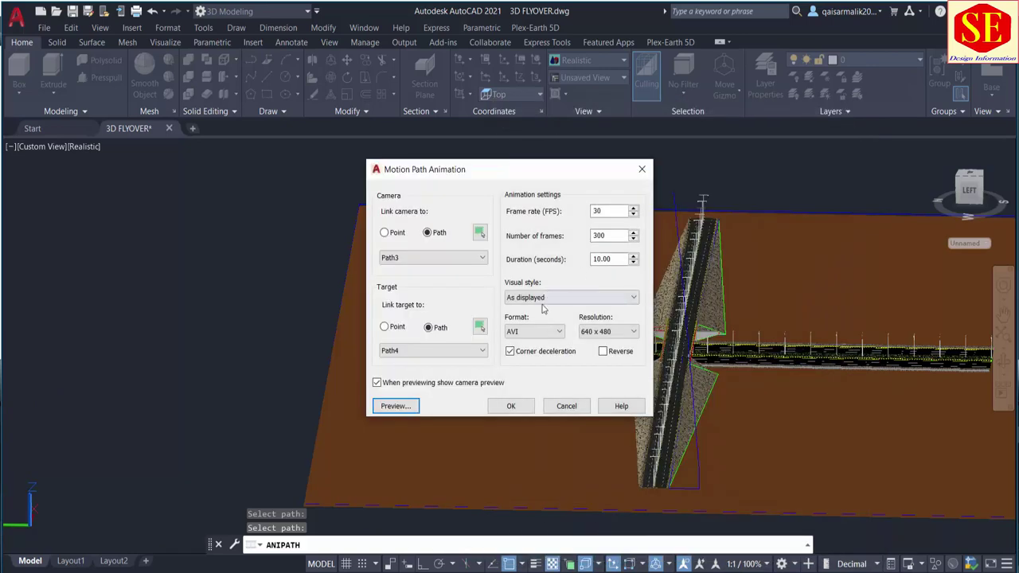
click(641, 170)
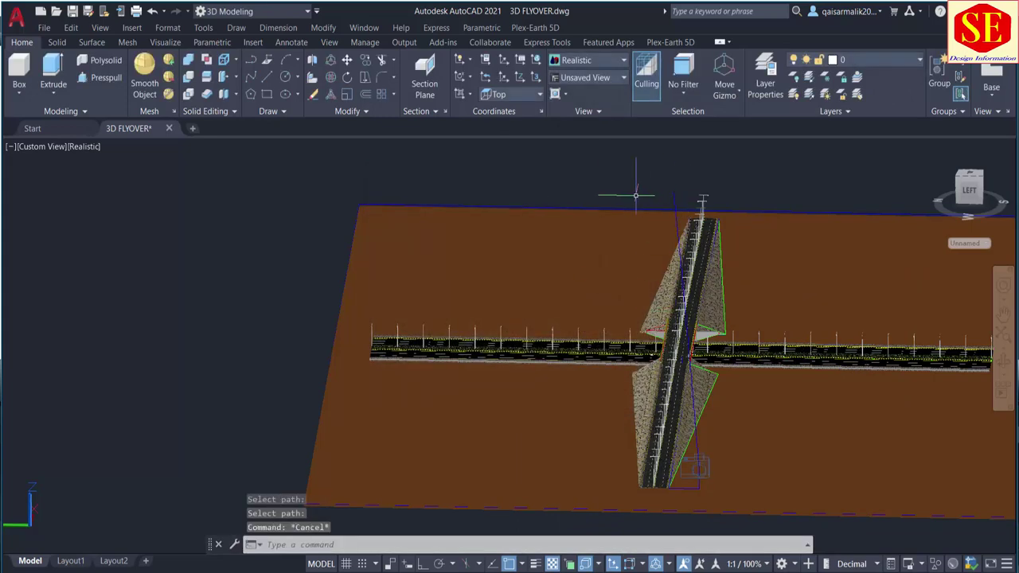
Draw a 5-unit vertical line up from the median end.
click(675, 215)
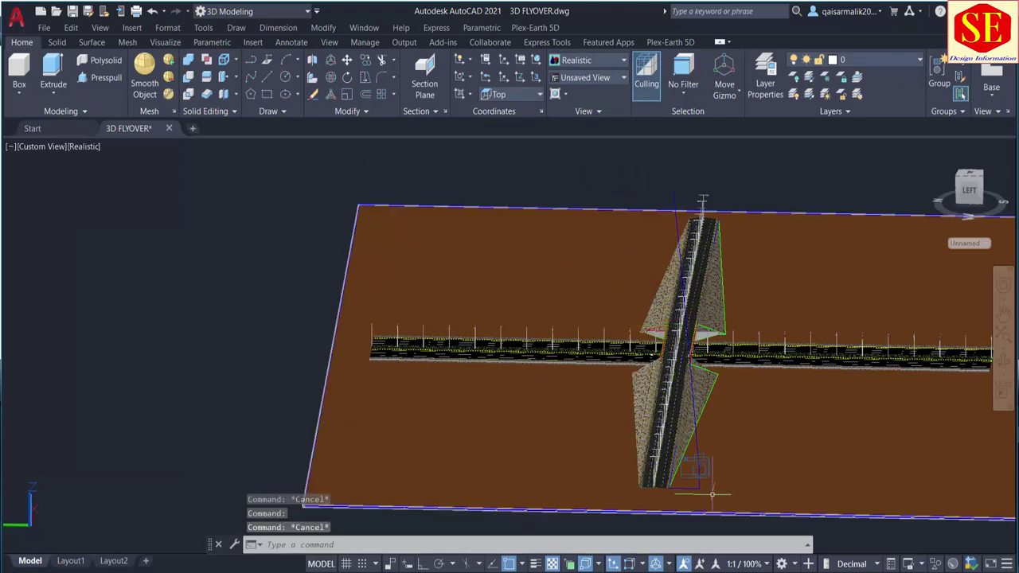
click(558, 384)
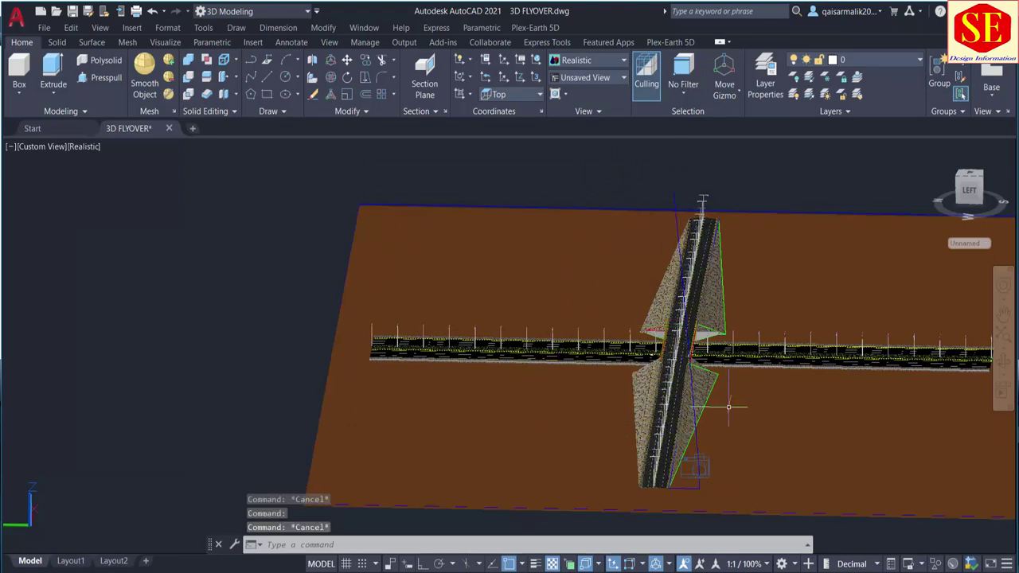
middle_drag(783, 369, 553, 362)
scroll(553, 361, up, 2)
scroll(553, 361, up, 2)
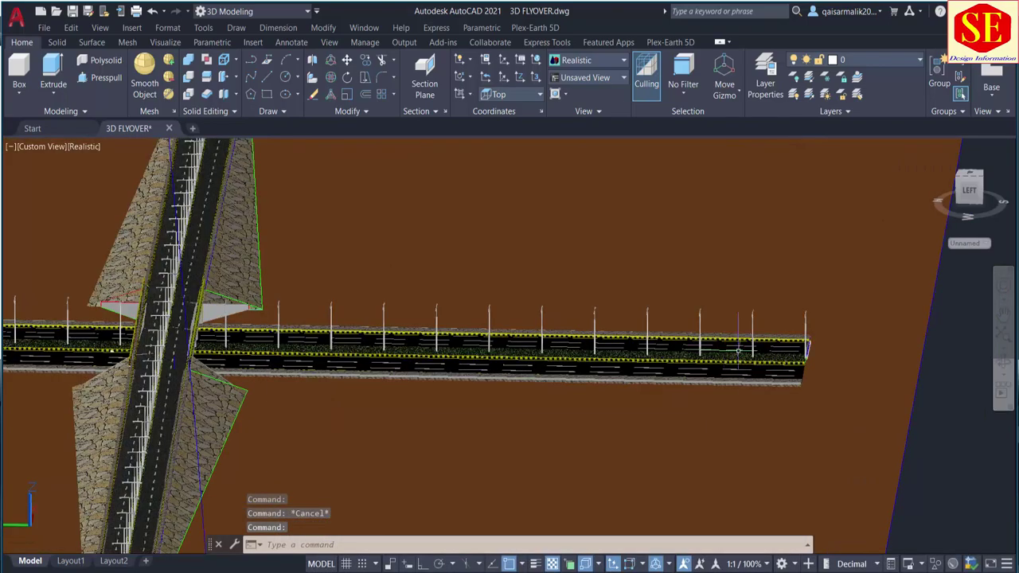
shift+middle_drag(771, 389, 535, 409)
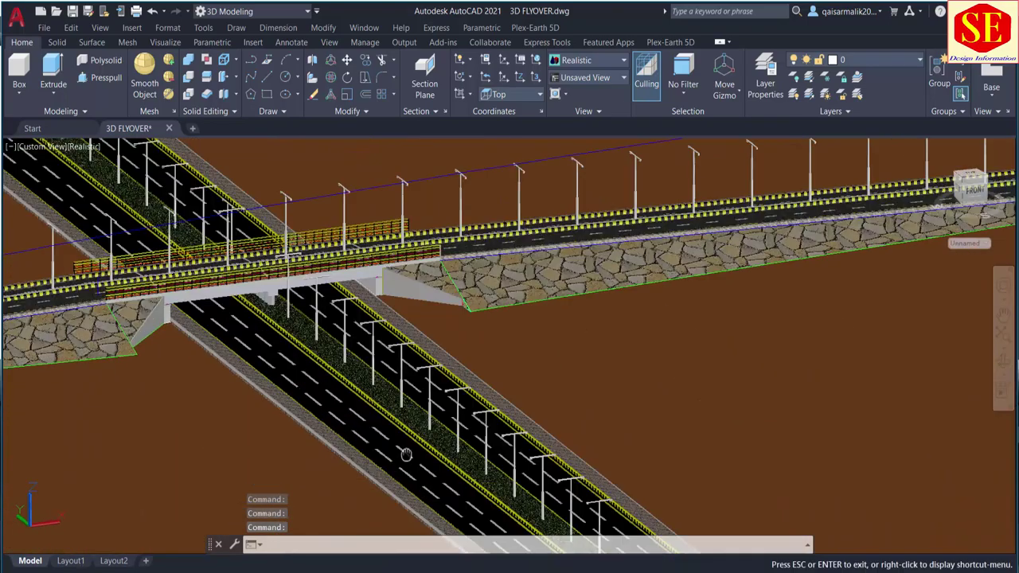
scroll(585, 460, up, 2)
scroll(586, 460, up, 2)
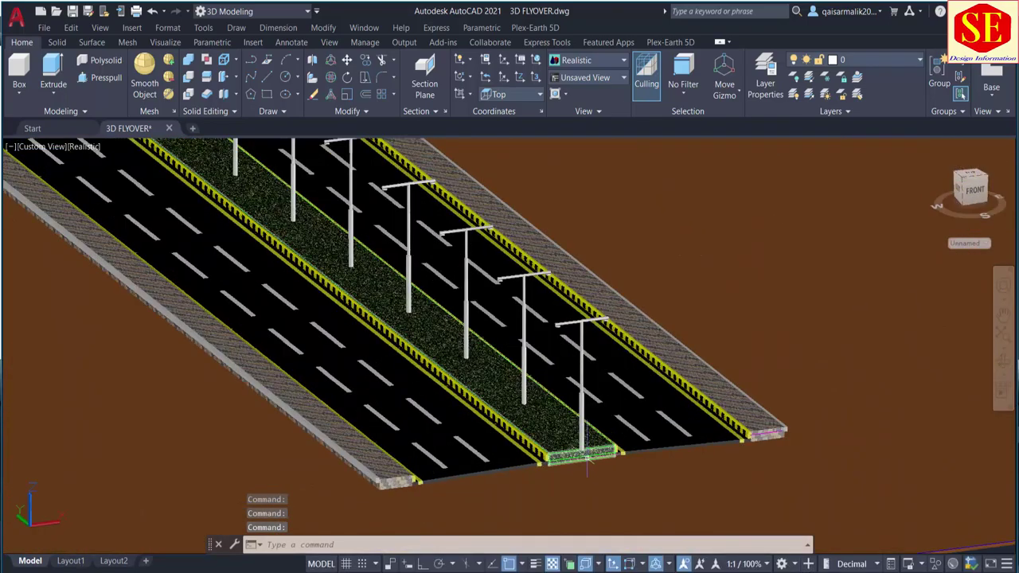
text(l)
key(Return)
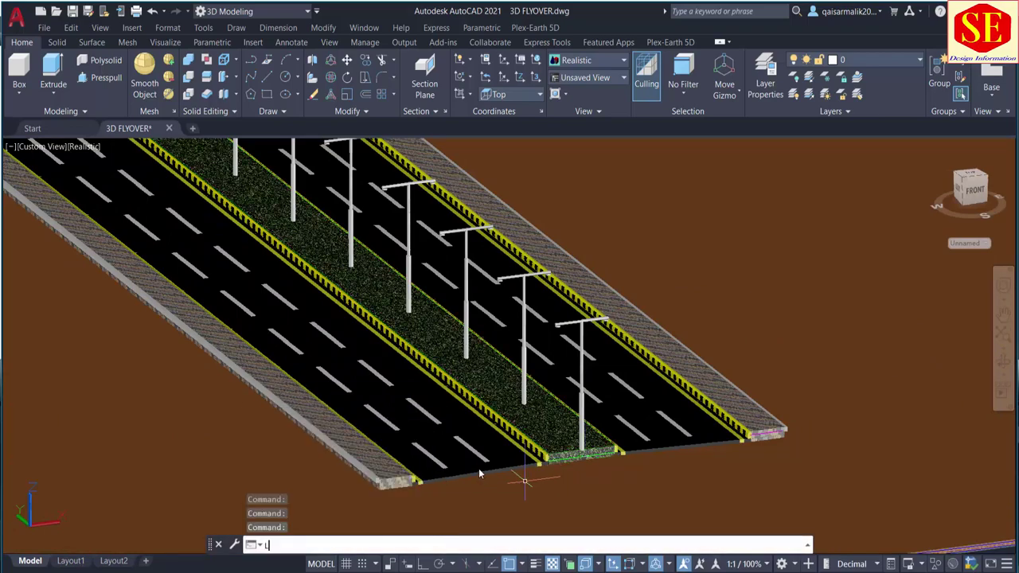
click(468, 425)
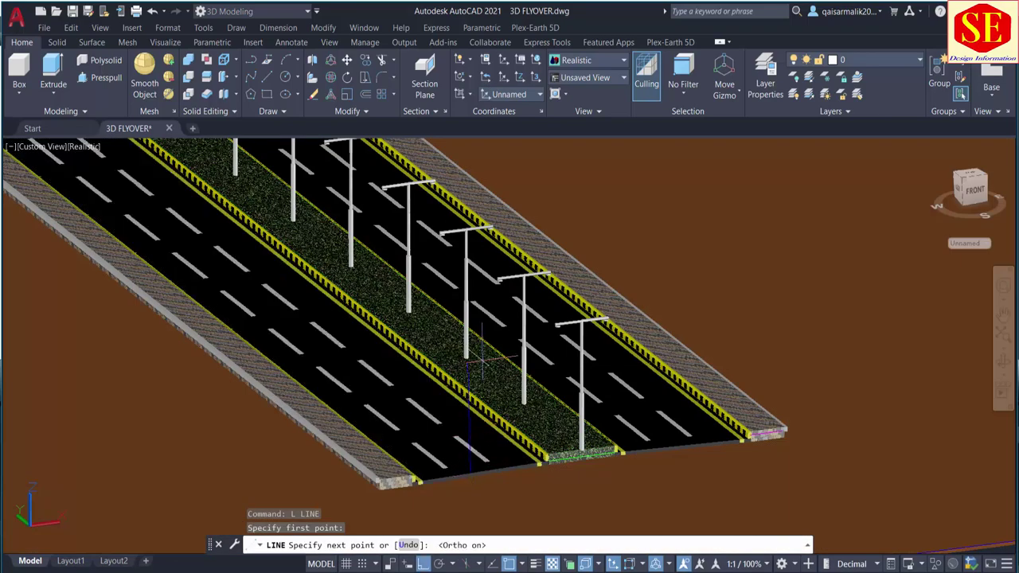
shift+middle_drag(510, 390, 629, 413)
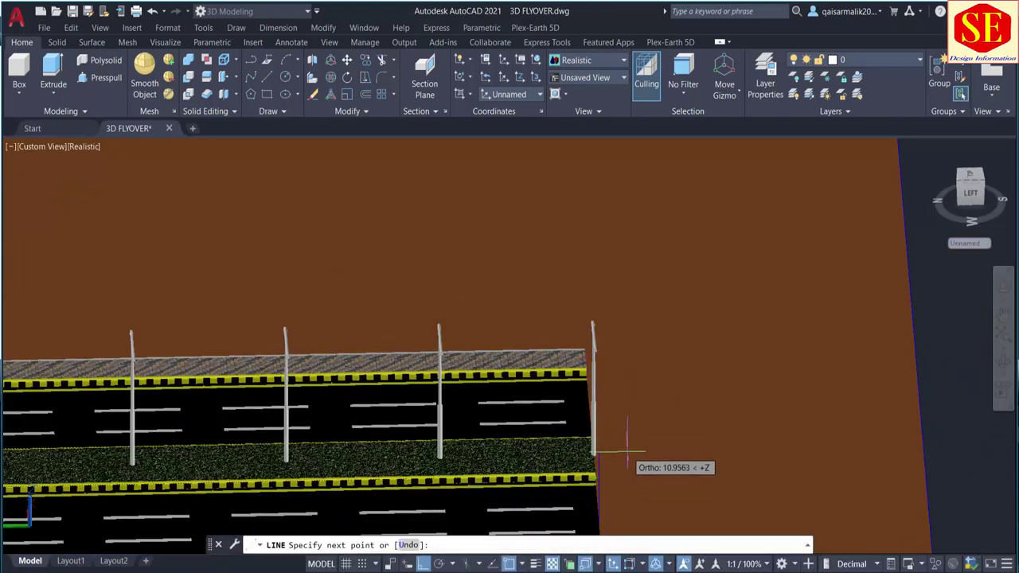
text(5)
key(Return)
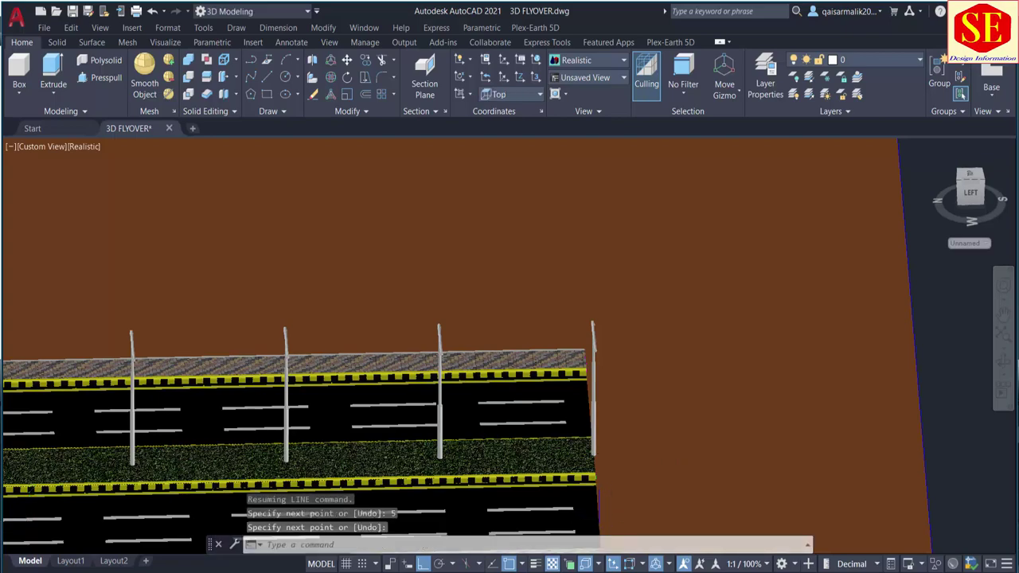
Draw a line from the lower road's left end: 7 units, then to the right end with Ortho off.
scroll(611, 495, up, 3)
scroll(649, 471, down, 3)
mouse_move(728, 423)
shift+middle_down()
mouse_move(323, 404)
mouse_move(614, 375)
shift+middle_up()
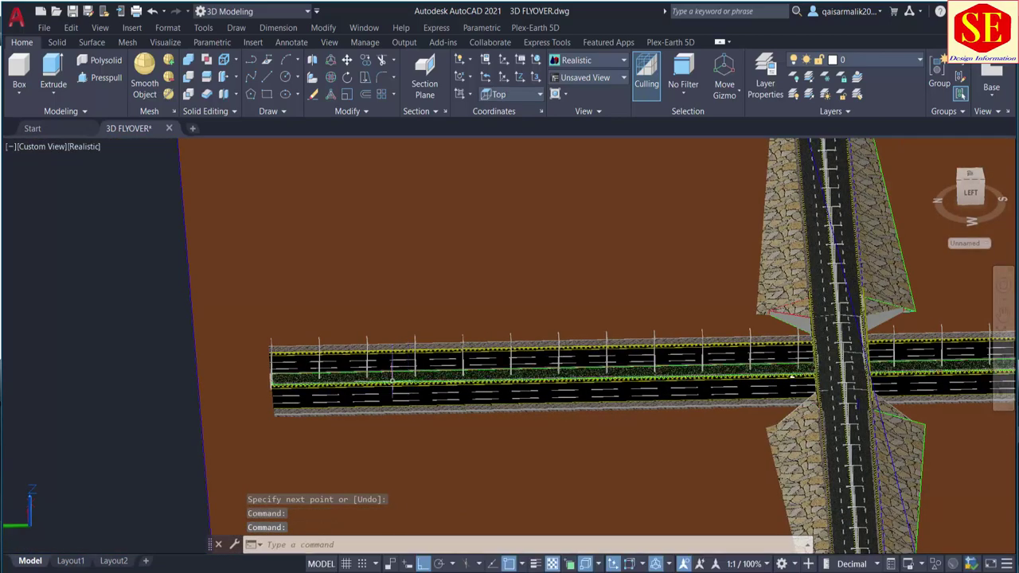
scroll(283, 406, up, 3)
scroll(284, 406, up, 2)
text(l)
key(Return)
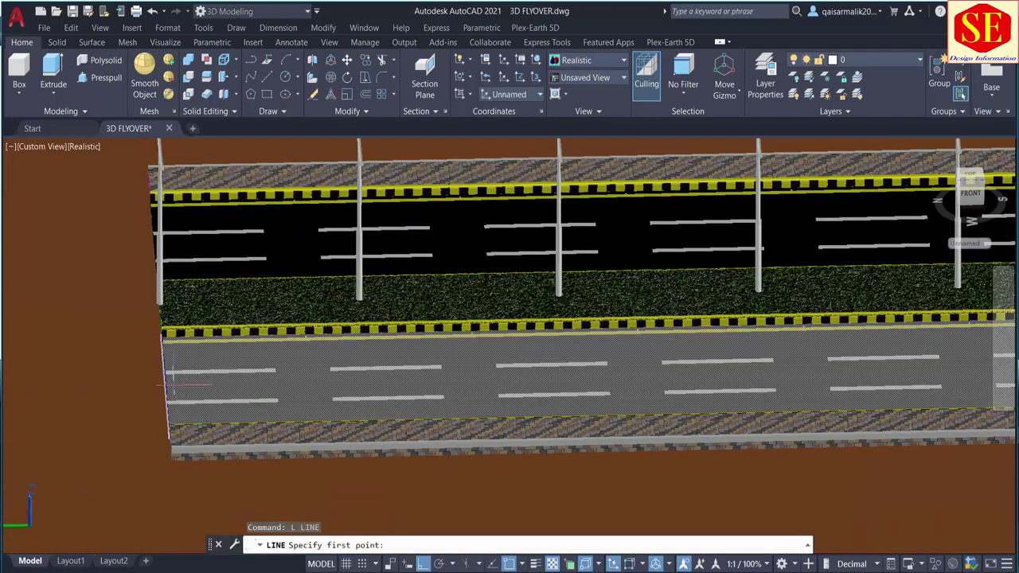
click(165, 360)
text(7)
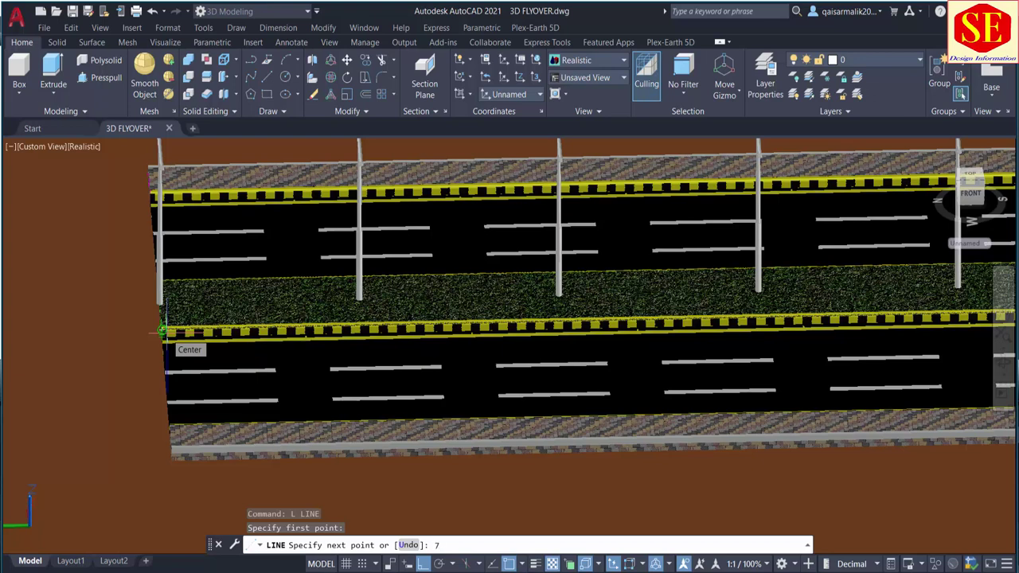
key(Return)
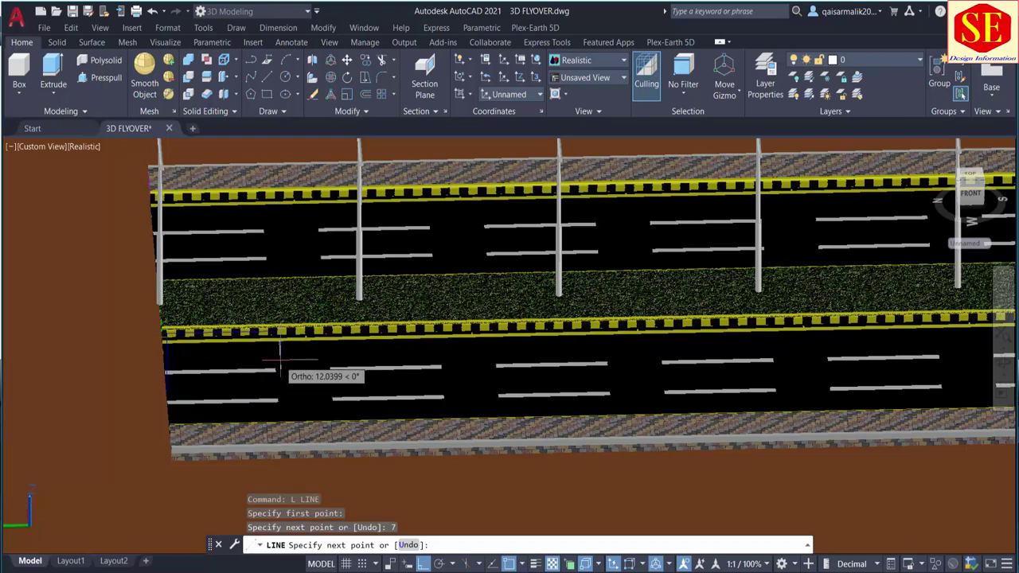
scroll(326, 373, down, 4)
middle_drag(631, 362, 764, 368)
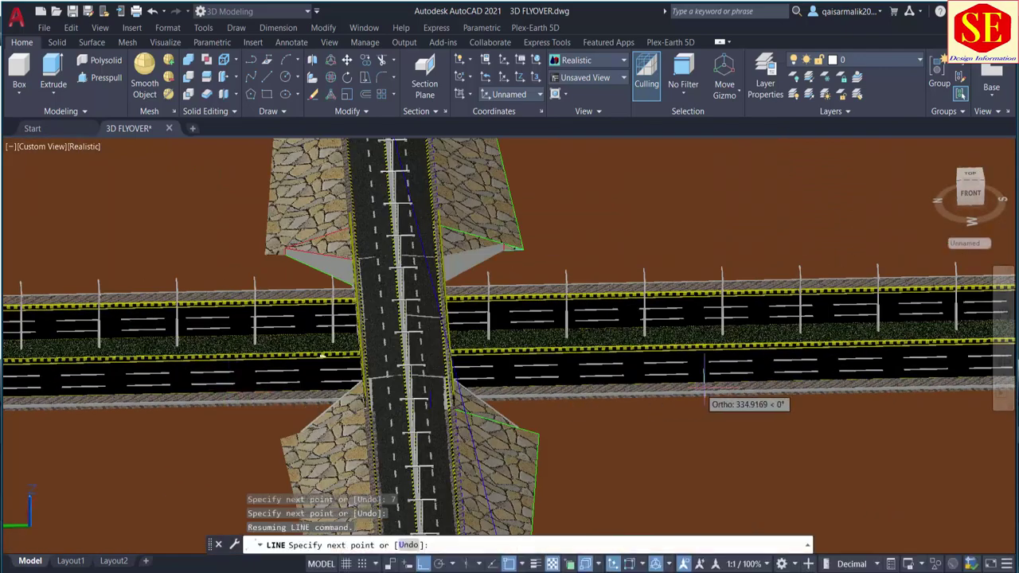
middle_drag(688, 388, 318, 394)
scroll(809, 372, up, 1)
scroll(868, 354, up, 3)
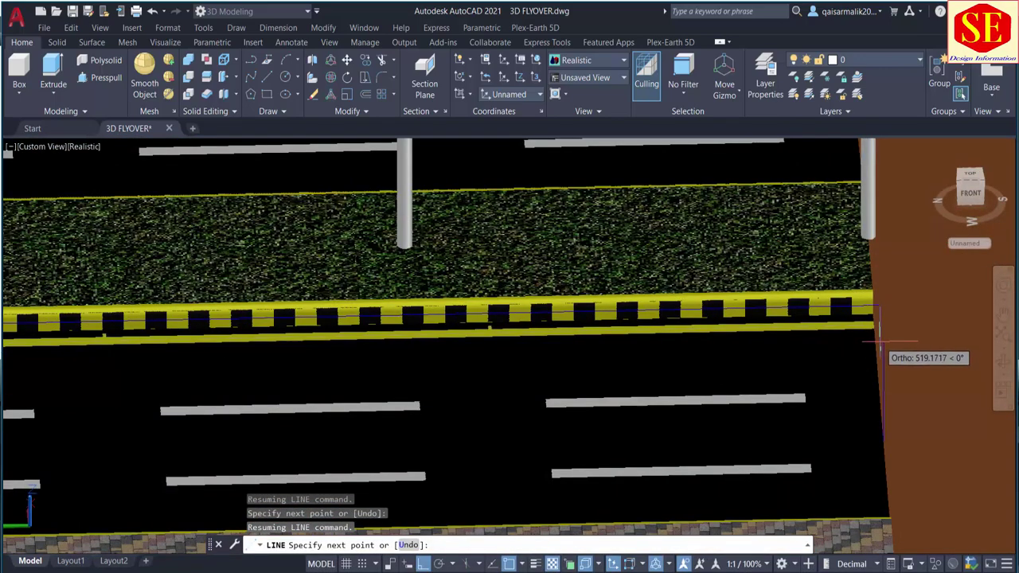
key(F8)
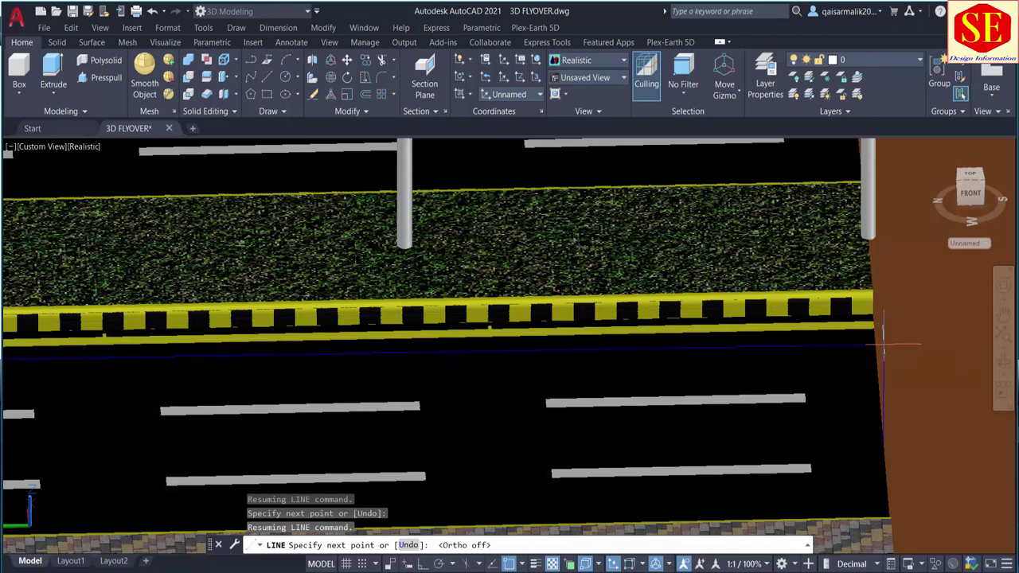
click(884, 345)
key(Escape)
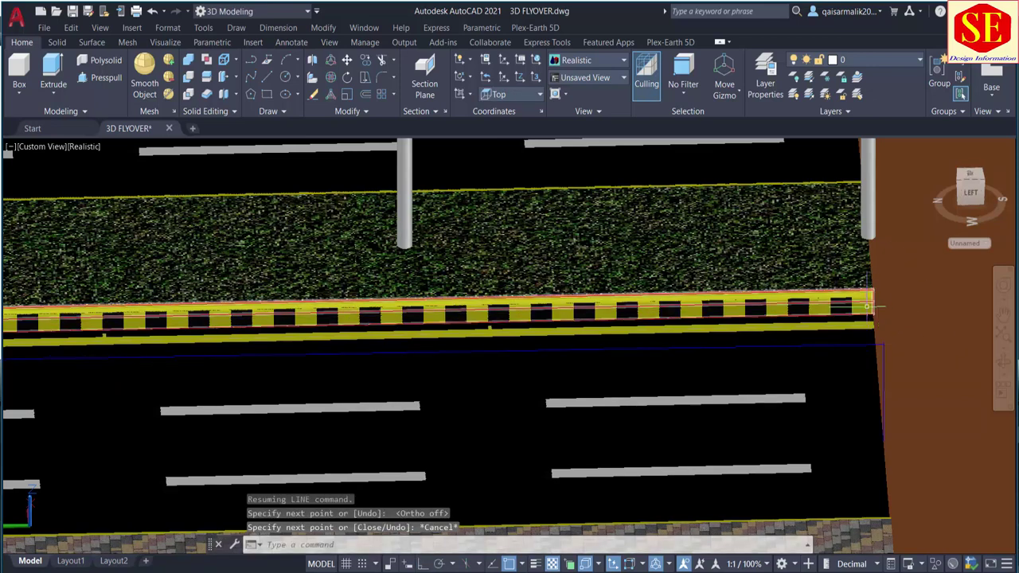
Assign Path3 as camera path and Path4 as target path, and preview the fly-through.
text(ANI)
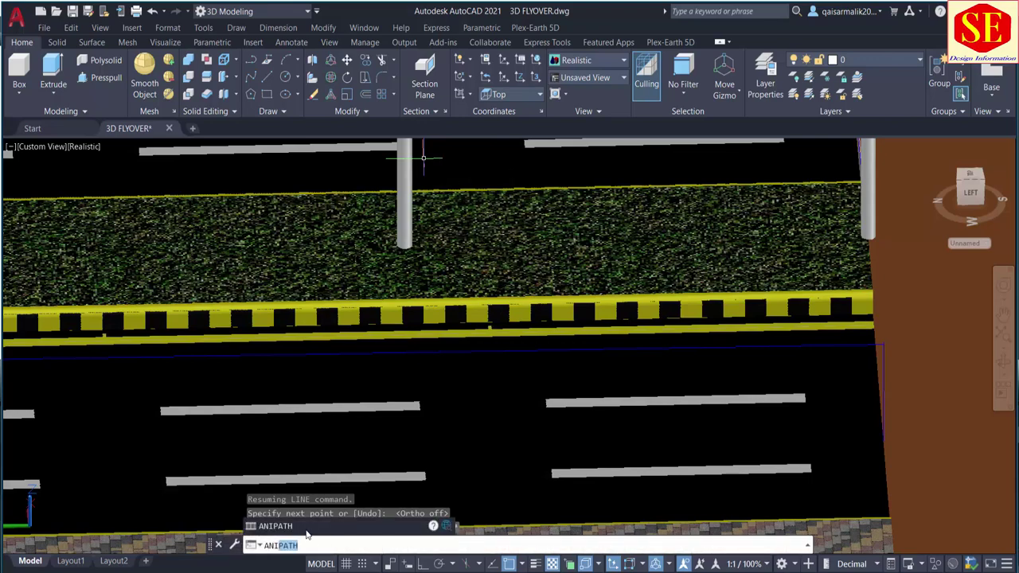
key(Return)
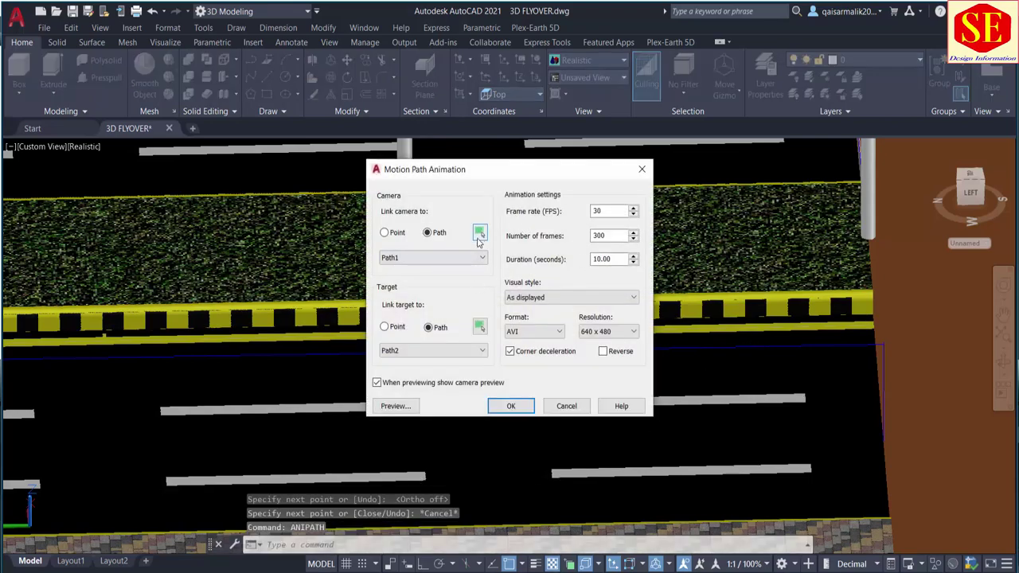
click(479, 232)
click(639, 346)
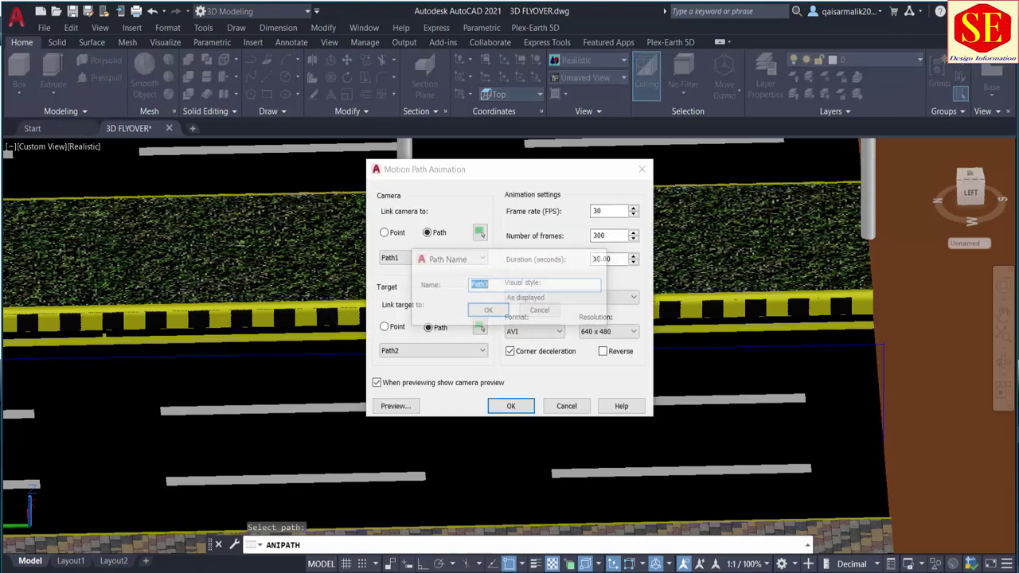
click(489, 311)
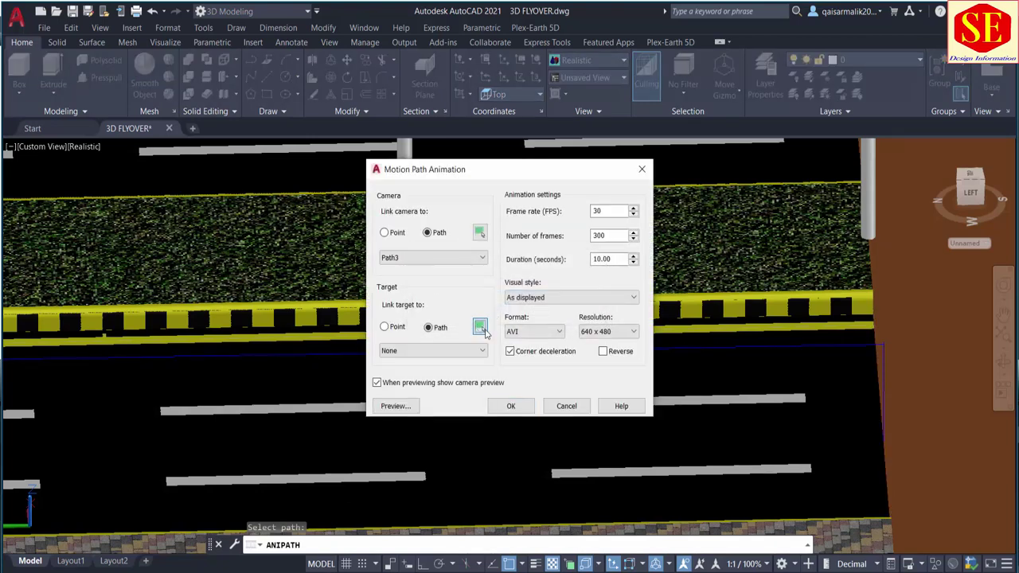
click(481, 327)
click(685, 348)
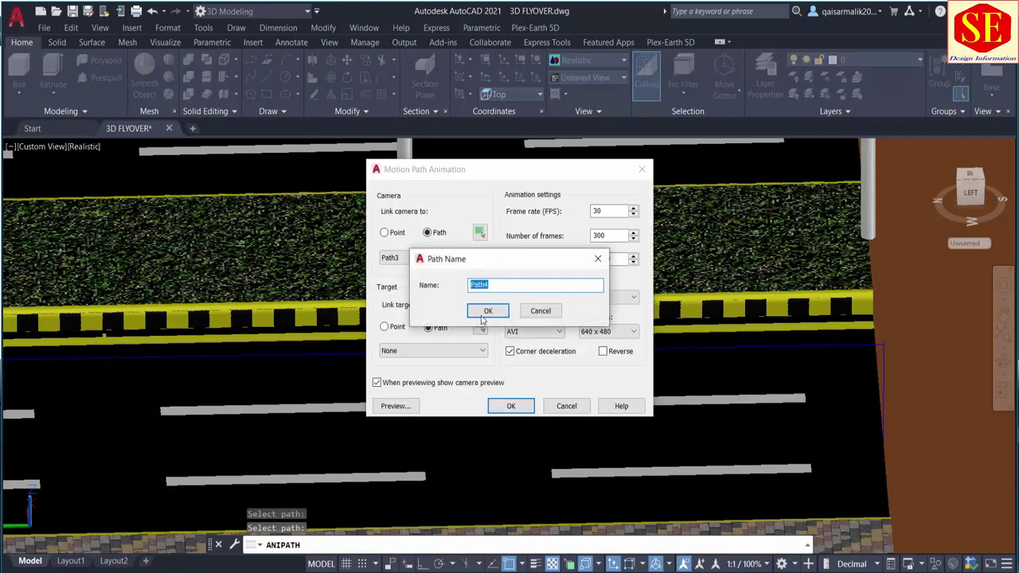
click(484, 314)
click(394, 407)
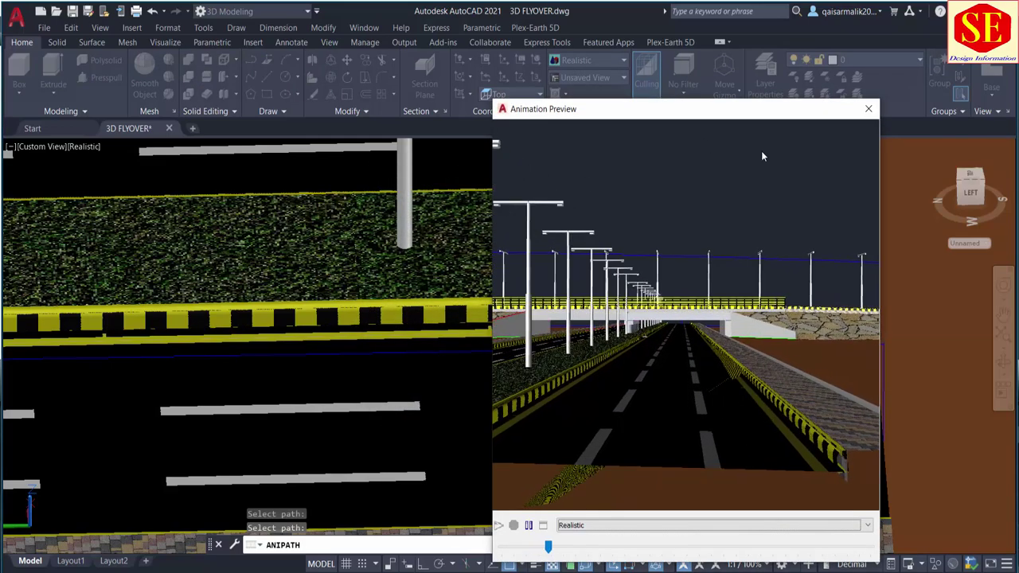
mouse_move(578, 549)
mouse_down()
mouse_move(830, 549)
mouse_move(727, 555)
mouse_up()
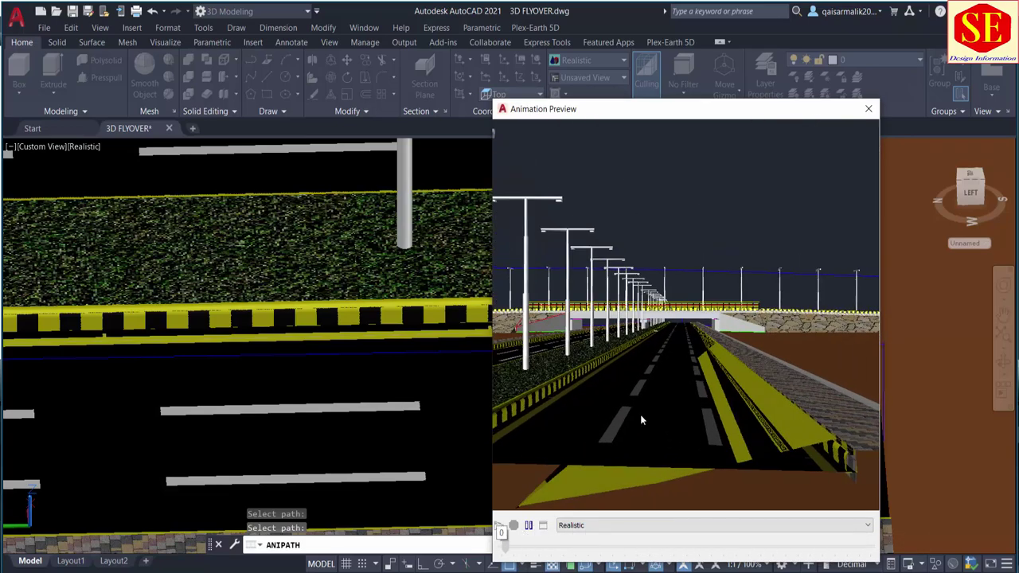
click(873, 108)
Turn on Reverse, preview the reversed animation, and close the dialog.
click(658, 348)
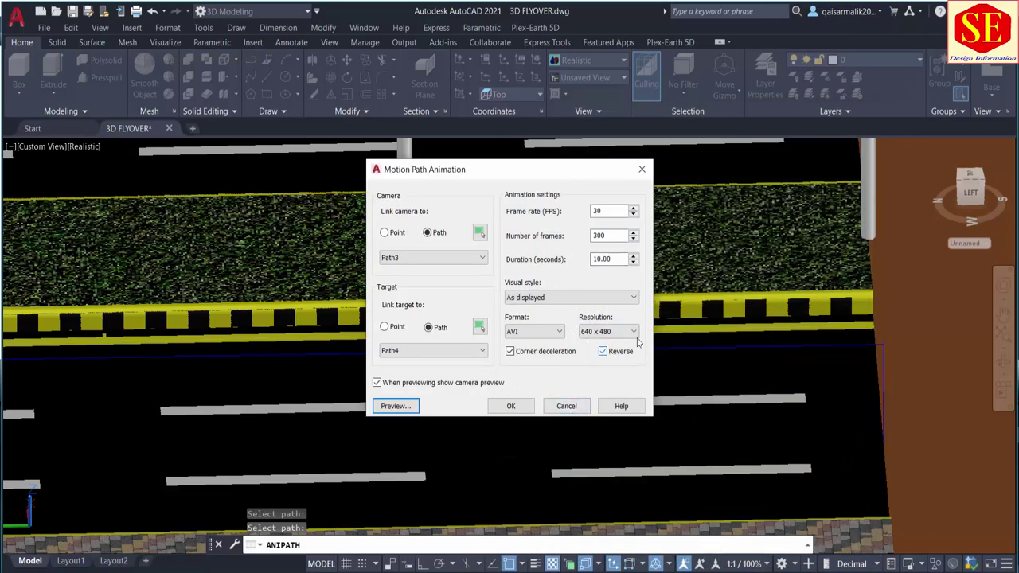
click(410, 404)
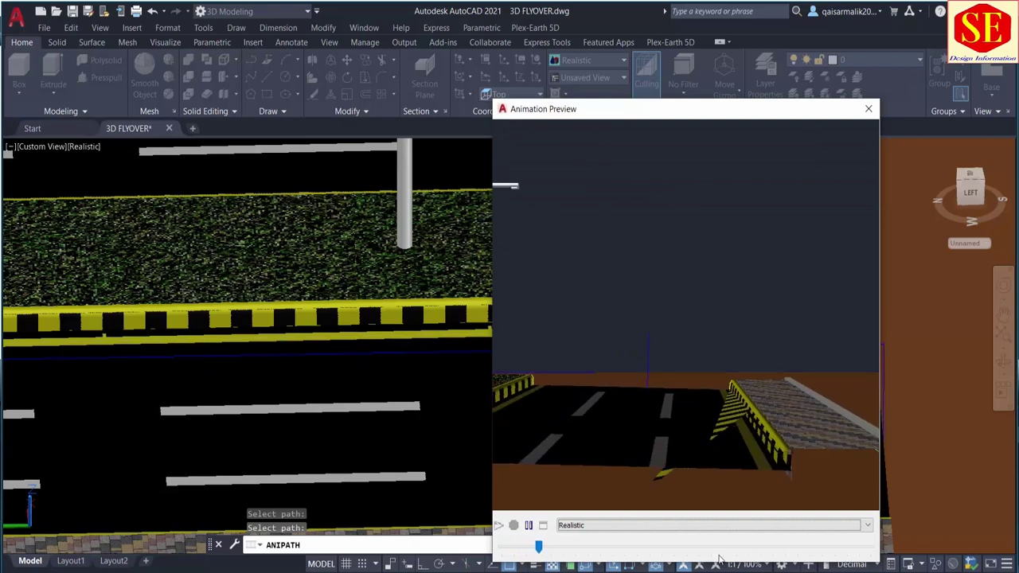
click(869, 109)
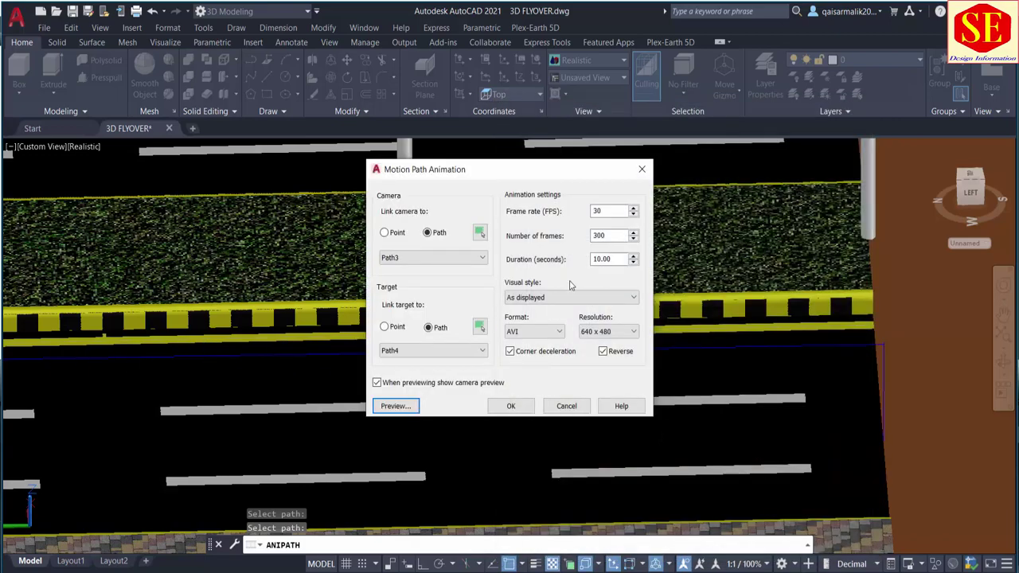
click(582, 405)
Draw a 2-unit line on the flyover deck with object snap turned off.
scroll(204, 374, down, 5)
mouse_move(204, 374)
shift+middle_down()
mouse_move(539, 359)
mouse_move(485, 375)
mouse_move(557, 375)
shift+middle_up()
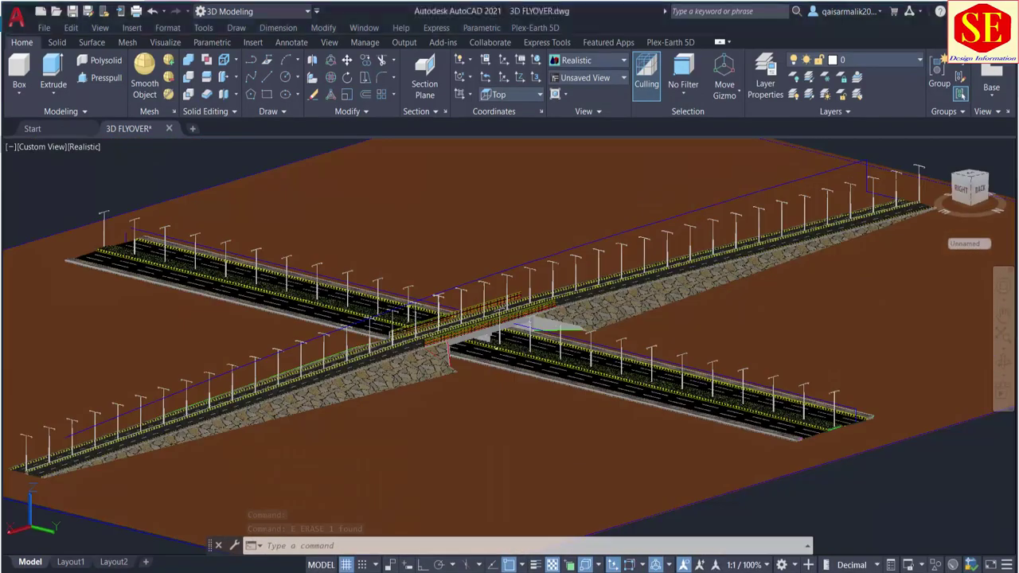
scroll(494, 327, up, 4)
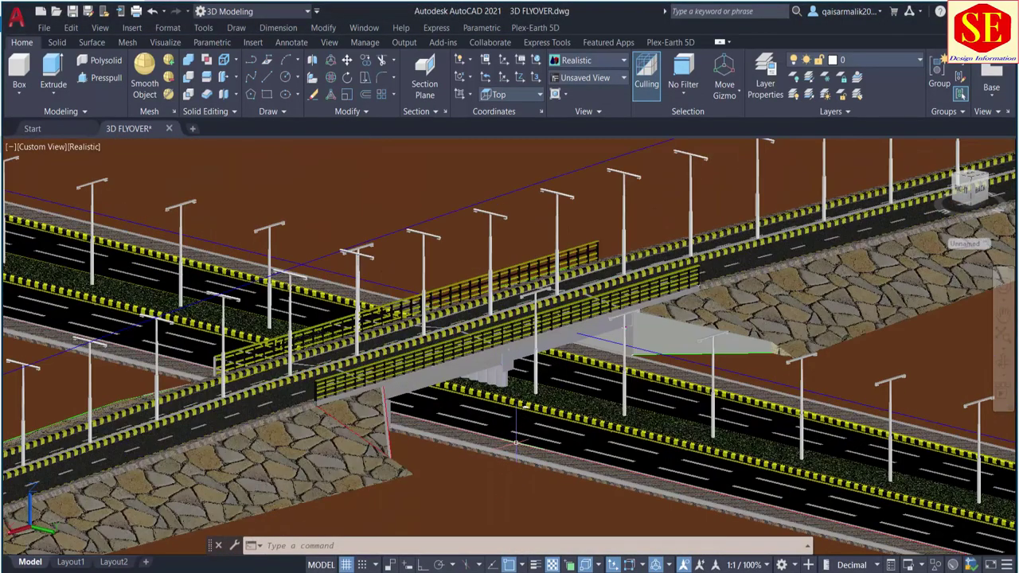
shift+middle_drag(513, 441, 558, 430)
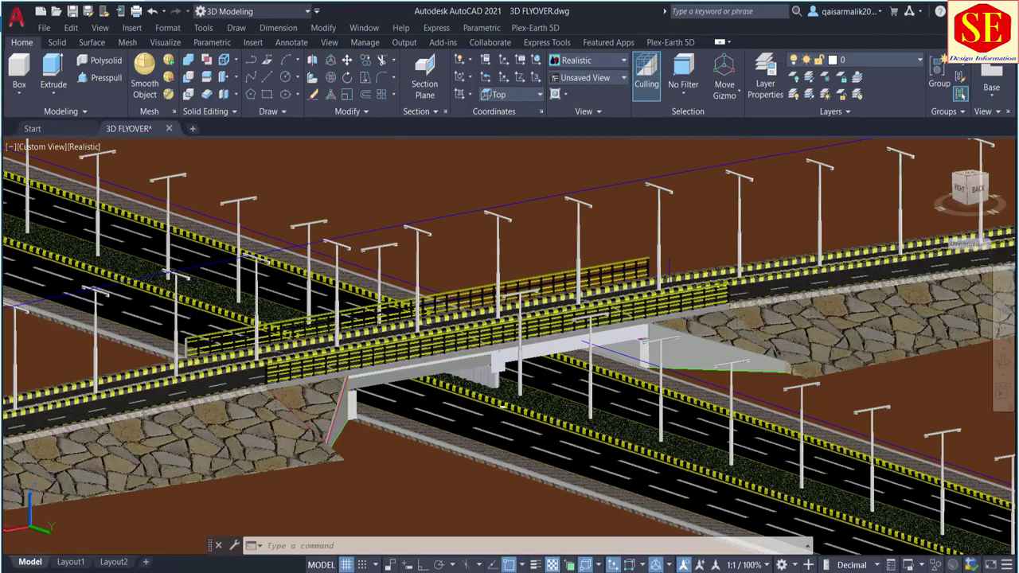
scroll(765, 419, up, 3)
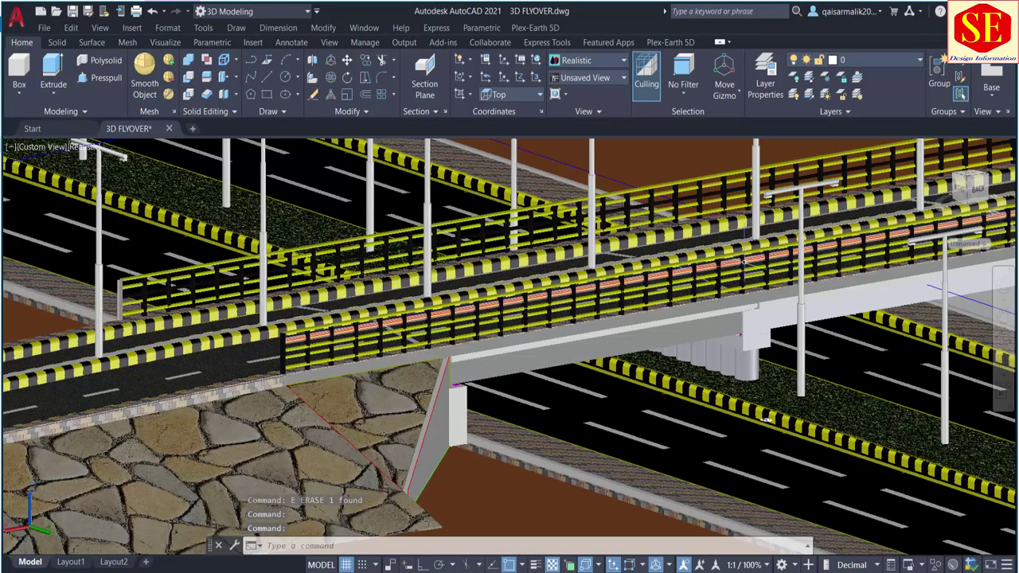
mouse_move(716, 271)
shift+middle_down()
mouse_move(646, 330)
mouse_move(727, 487)
shift+middle_up()
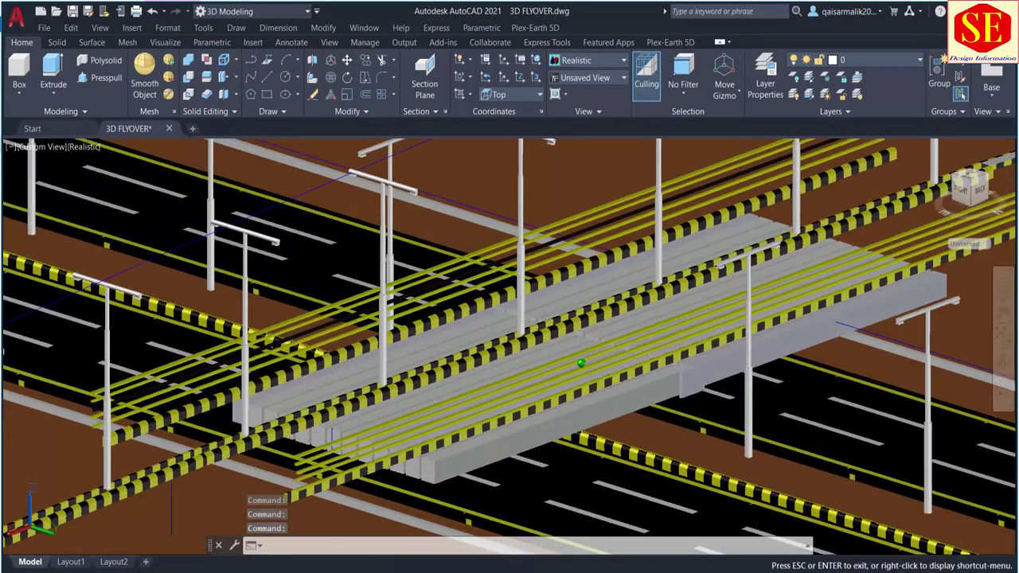
scroll(726, 488, up, 2)
text(l)
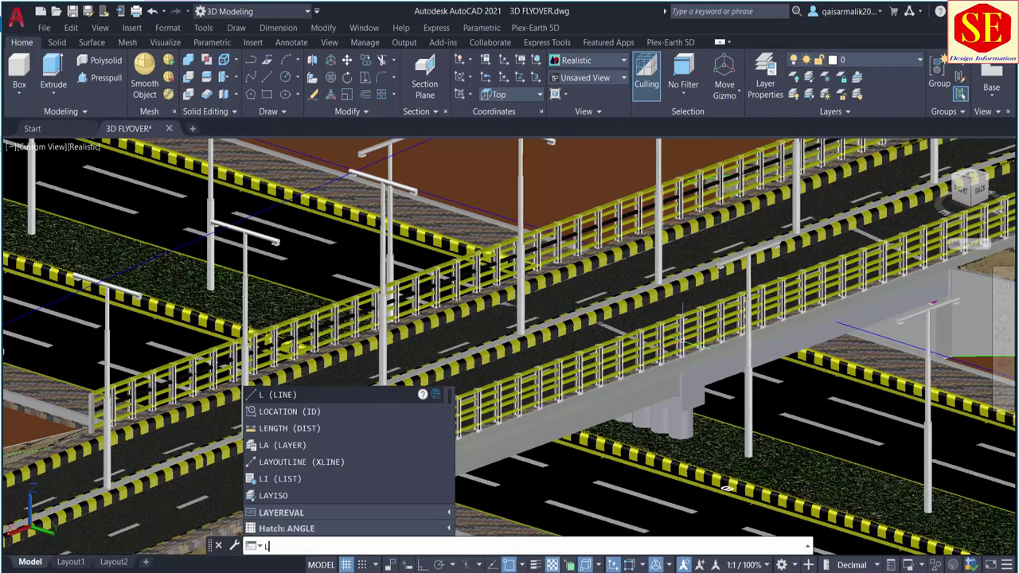
key(Return)
scroll(713, 306, up, 2)
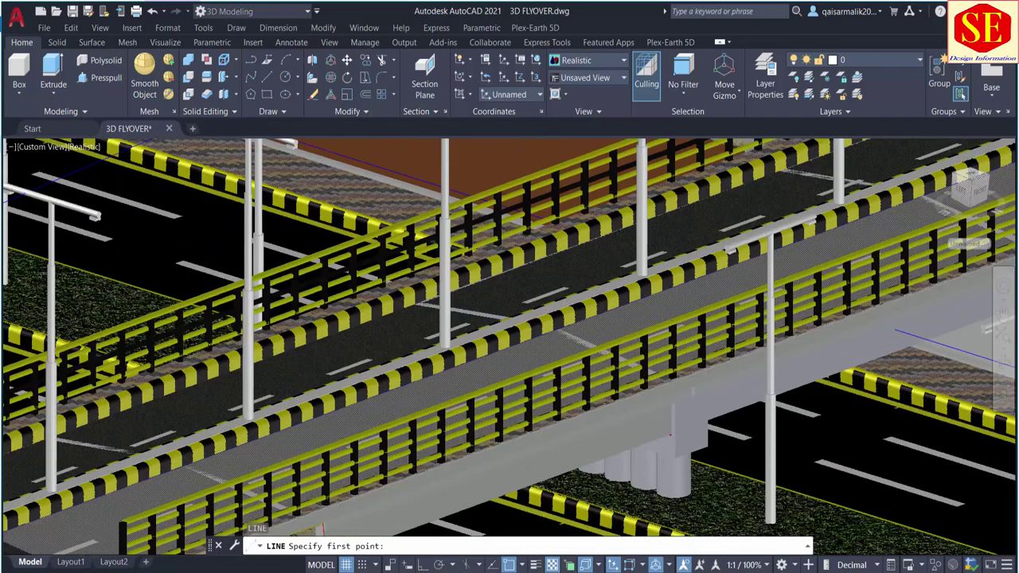
scroll(713, 307, up, 2)
key(F3)
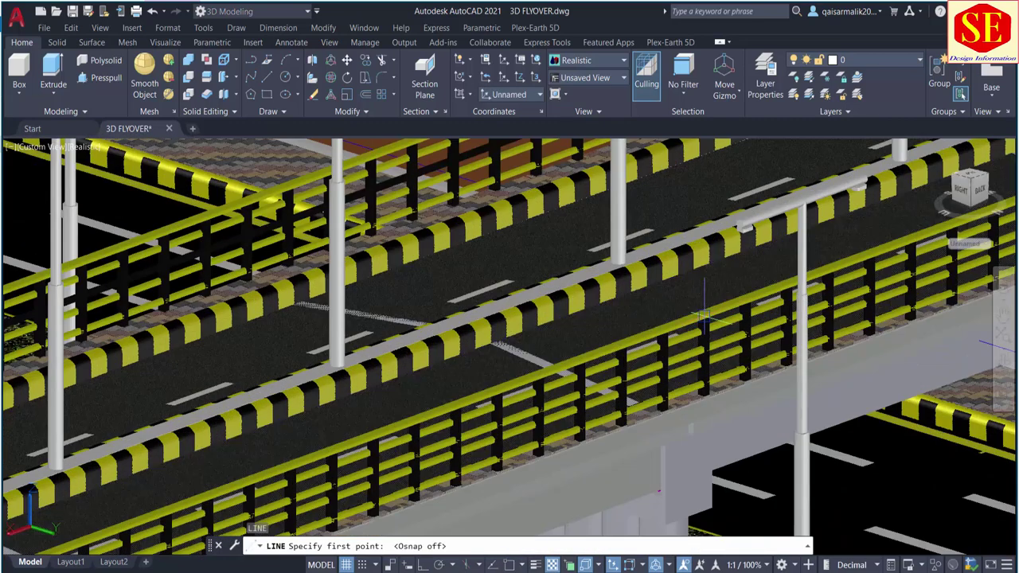
click(704, 316)
text(2)
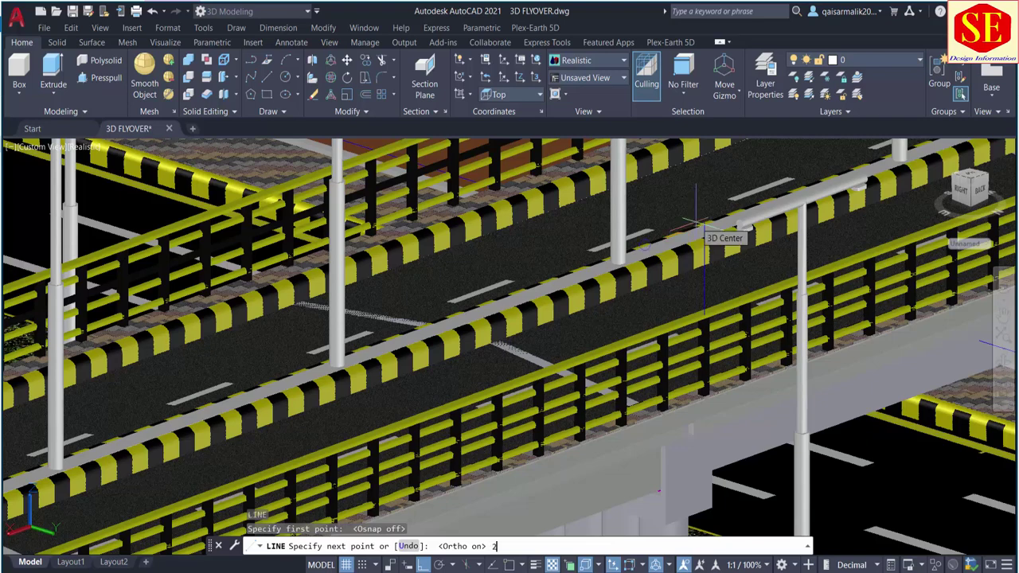
key(Return)
key(Return)
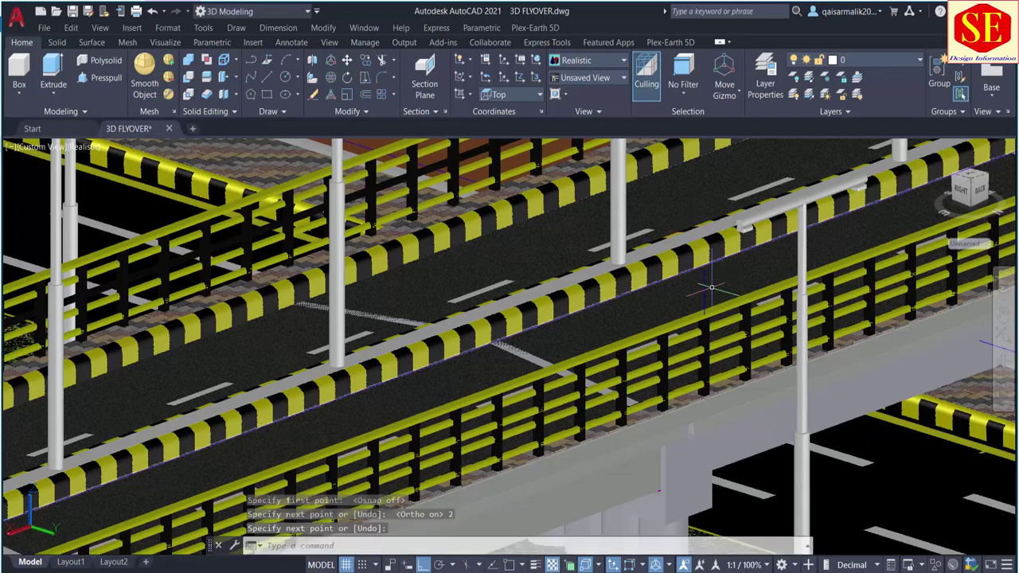
Draw a second, 5-unit vertical line beside the crossing with Ortho toggled.
scroll(711, 287, down, 5)
scroll(709, 293, down, 3)
scroll(718, 354, down, 2)
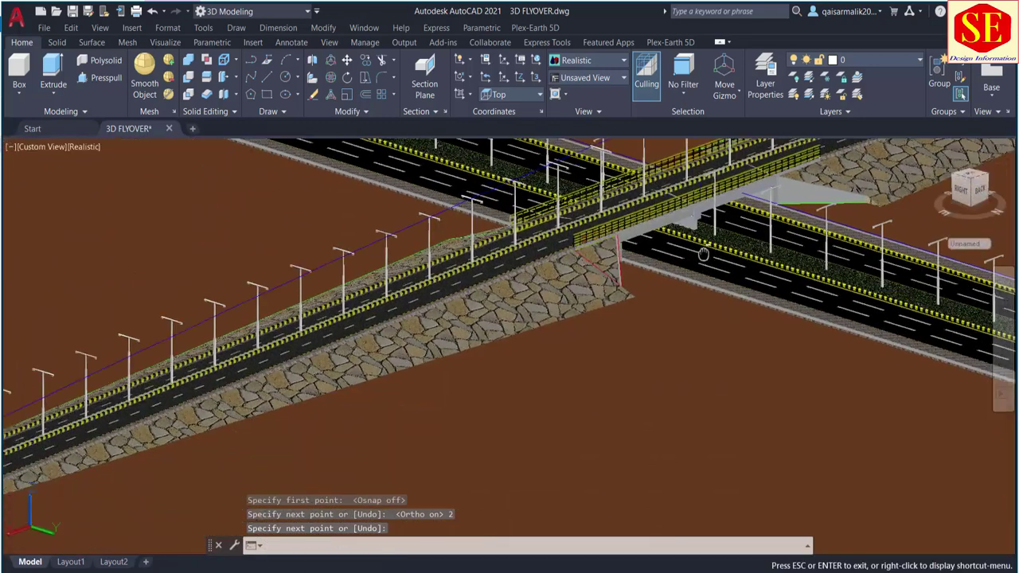
scroll(719, 366, down, 2)
scroll(722, 380, down, 2)
text(l)
key(Return)
key(F3)
click(723, 385)
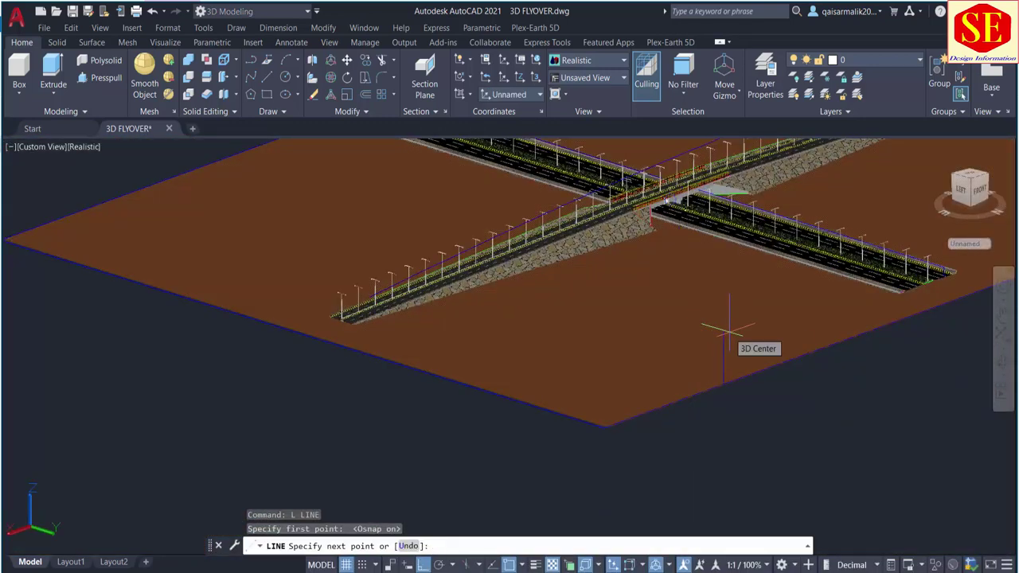
text(5)
key(Return)
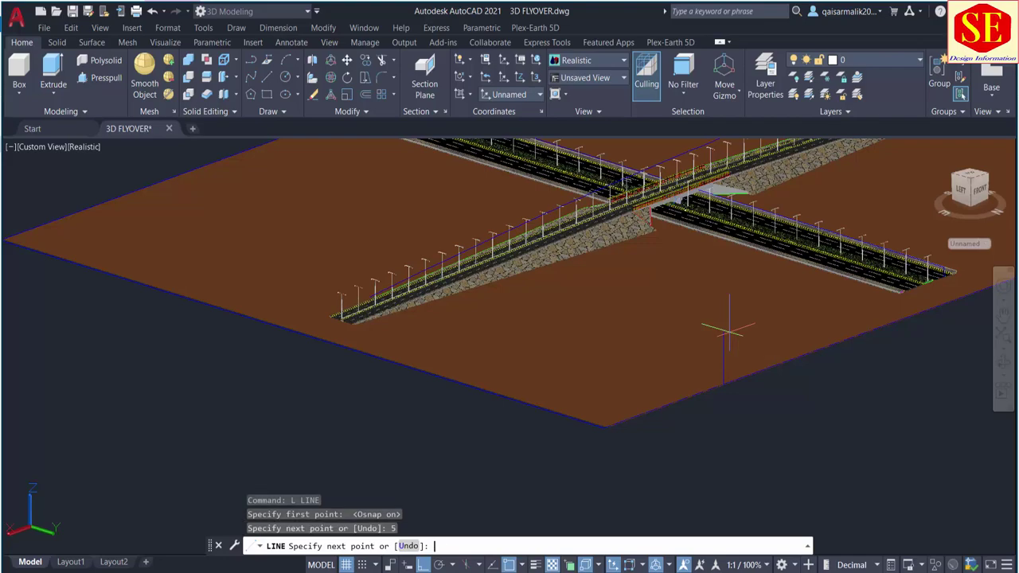
key(F8)
key(F8)
key(F8)
scroll(729, 350, up, 5)
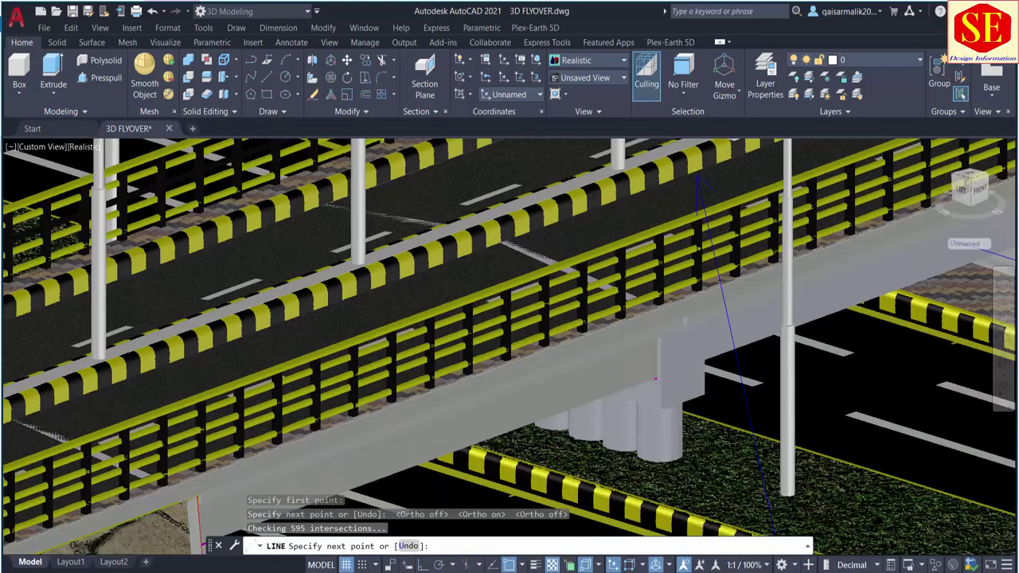
key(Escape)
scroll(733, 417, down, 5)
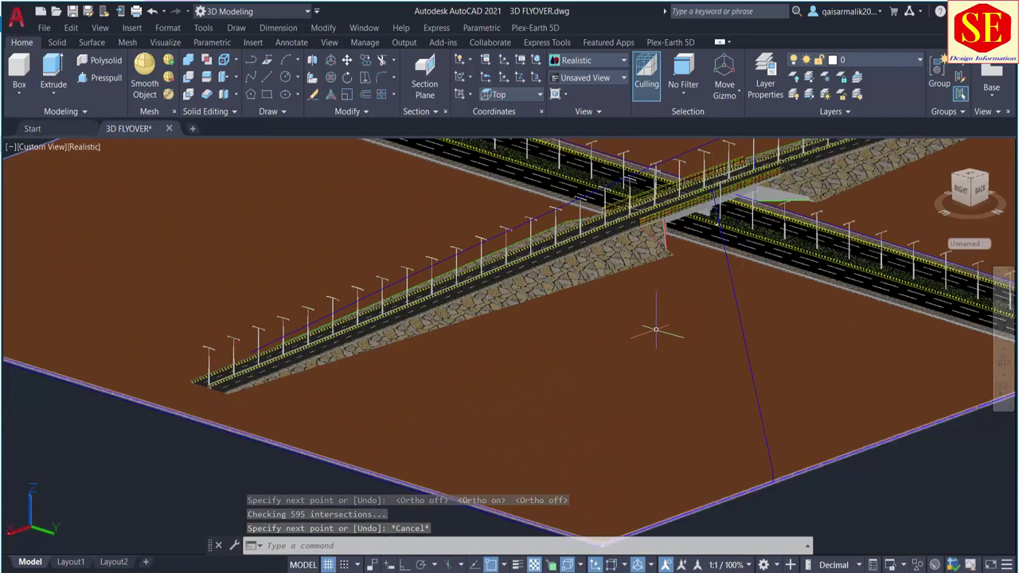
text(a)
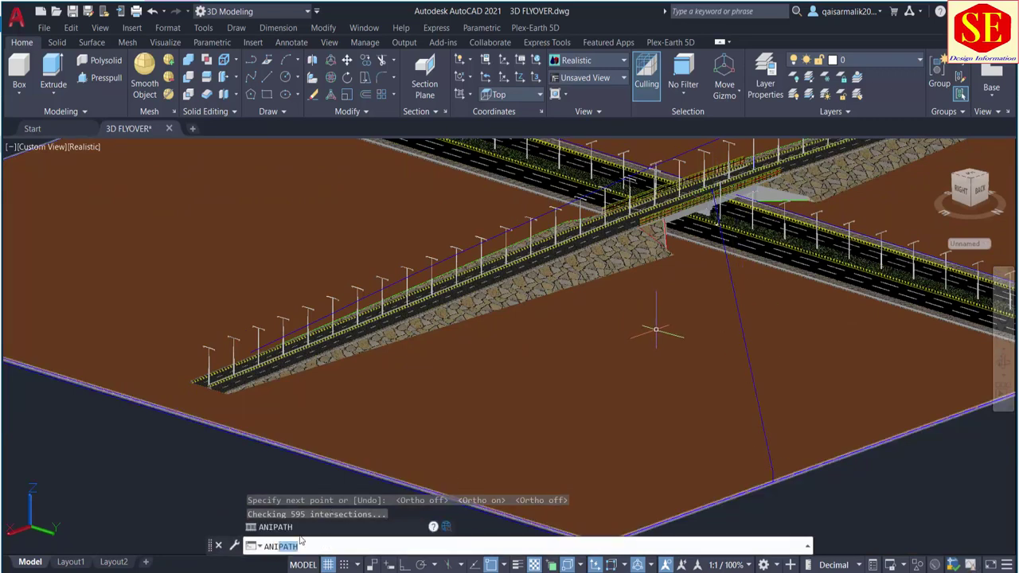
In ANIPATH, pick the new lines as camera path Path5 and target path Path6.
key(Return)
click(482, 231)
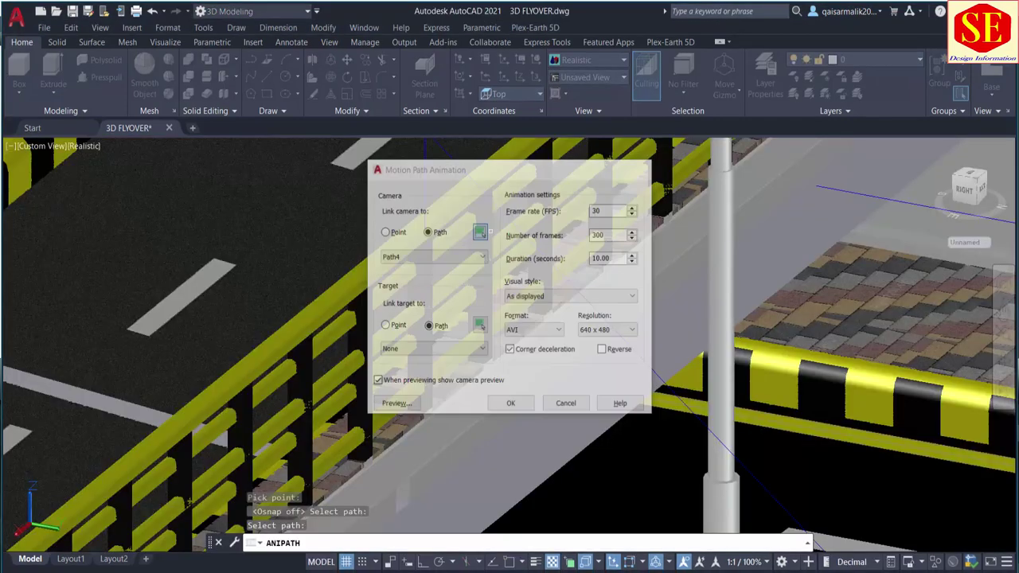
click(532, 369)
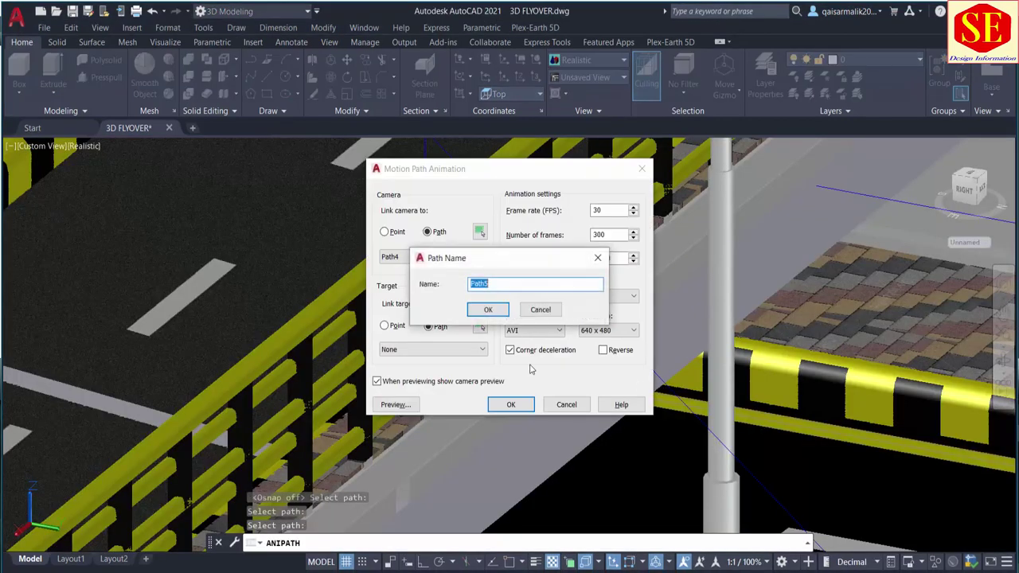
click(490, 310)
click(479, 326)
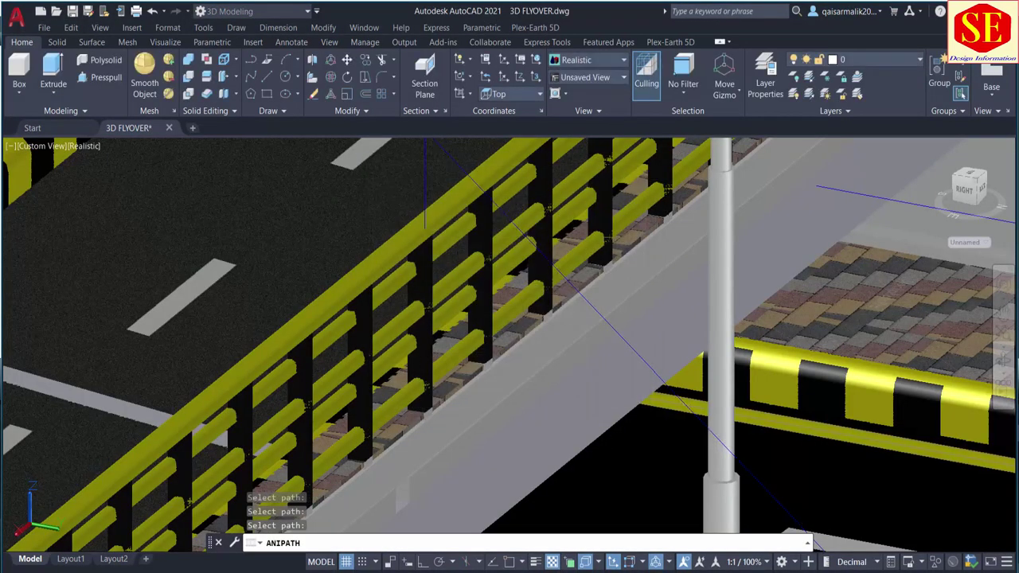
click(481, 333)
click(489, 311)
text(2)
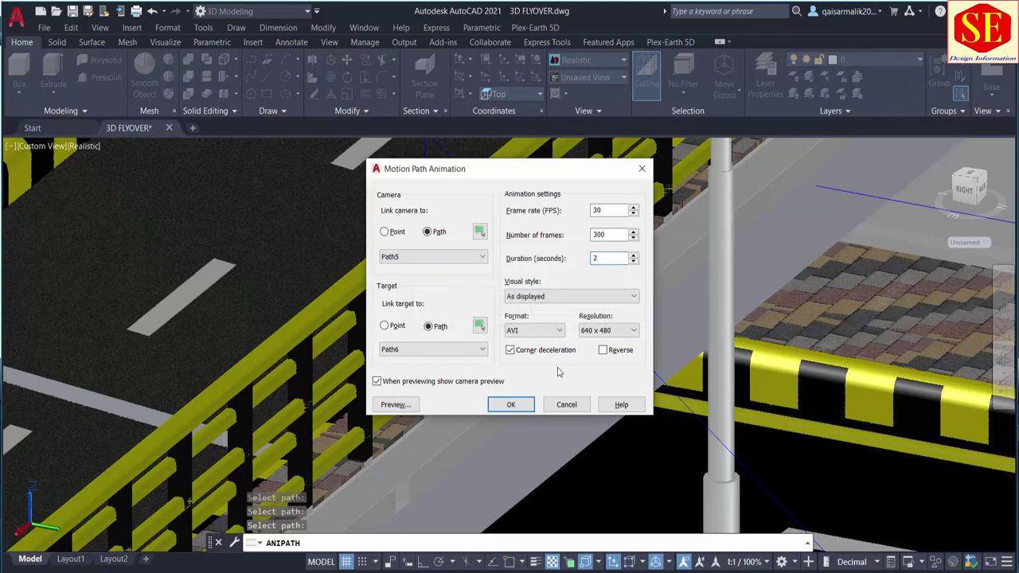
Preview the 2-second fly-through, then close the preview and cancel the dialog.
click(401, 404)
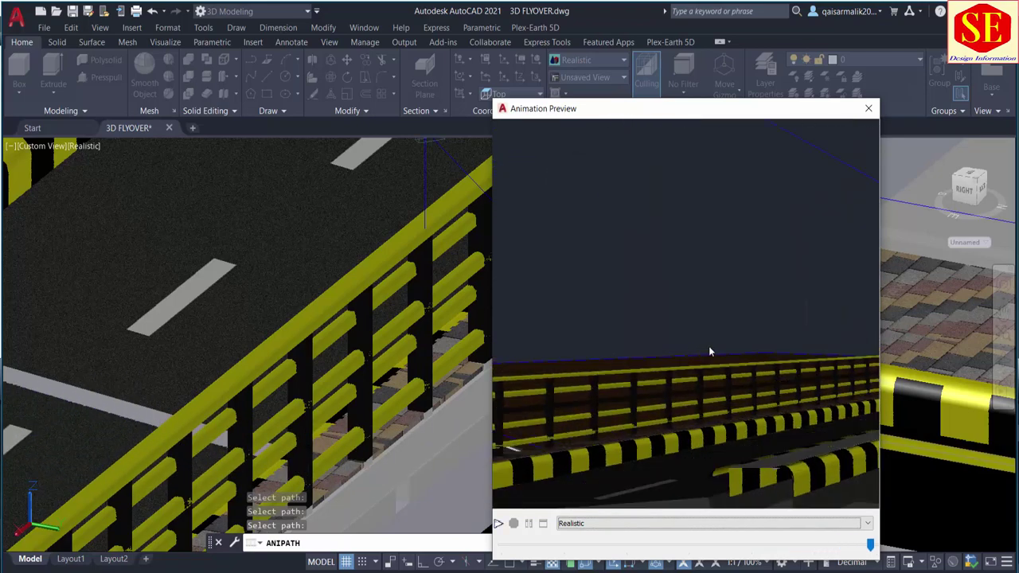
click(870, 105)
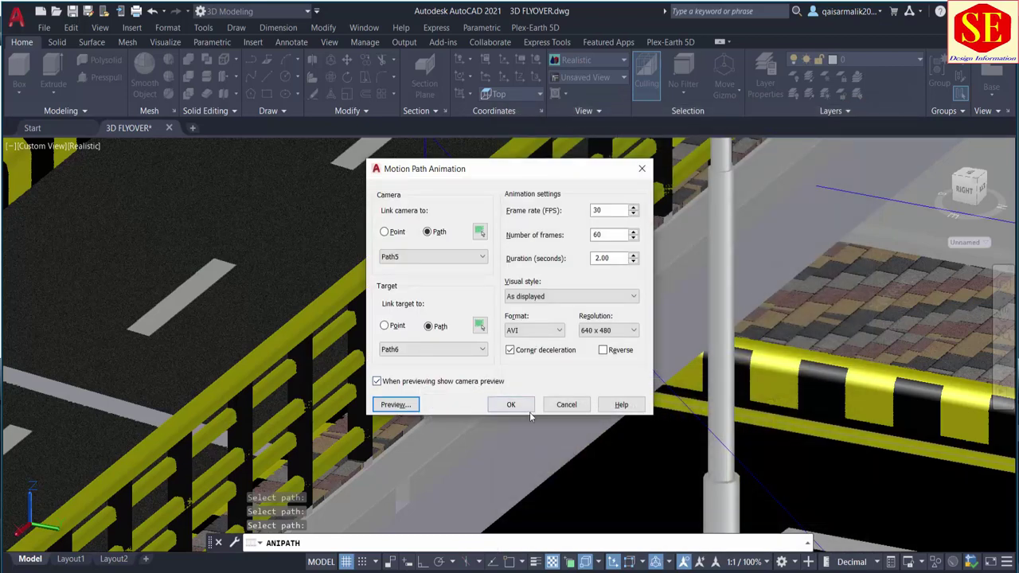
click(564, 405)
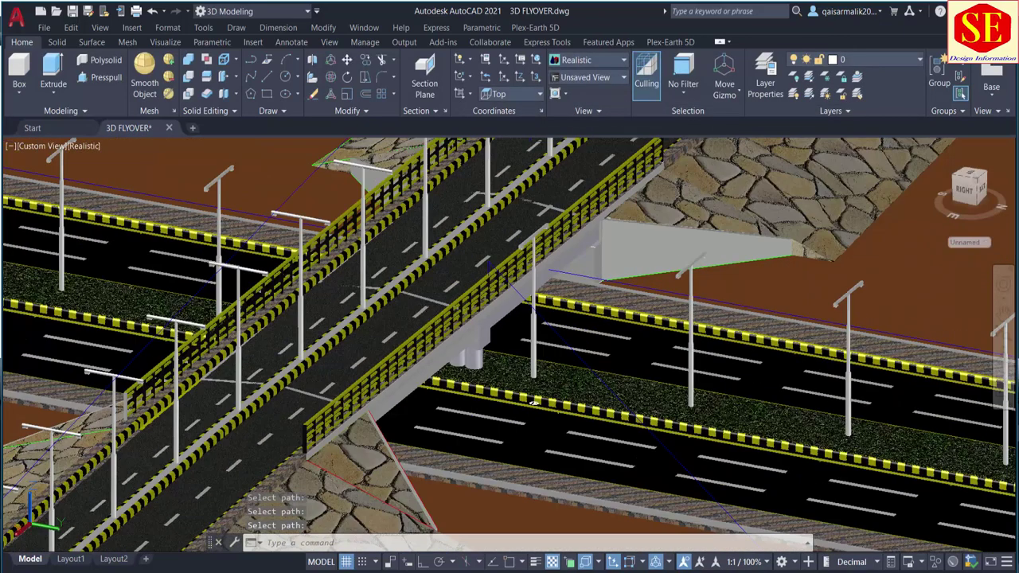
Zoom out and orbit to show the whole 3D FLYOVER model with its roads and embankments.
scroll(534, 403, down, 2)
scroll(519, 282, down, 2)
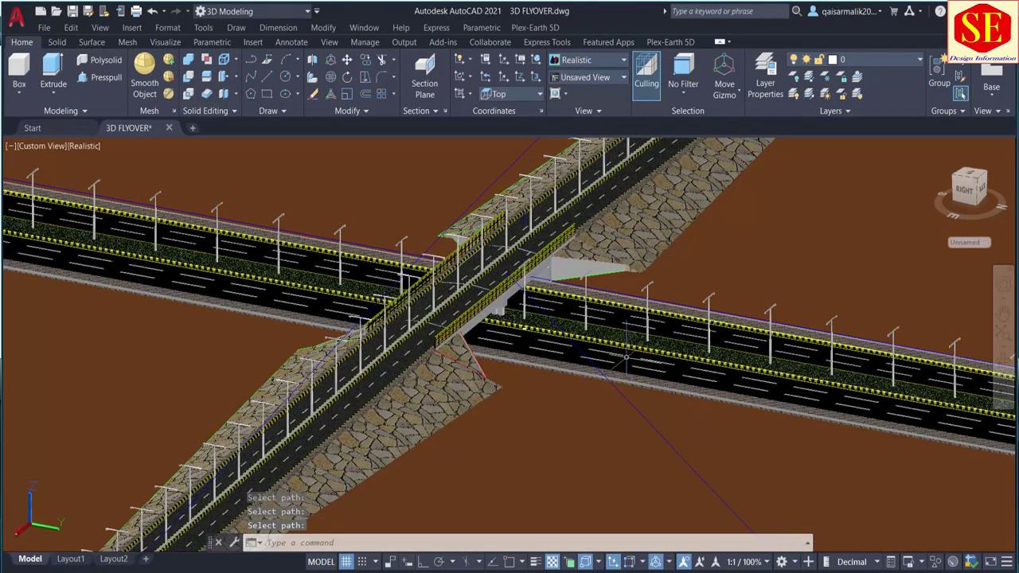
scroll(627, 357, down, 2)
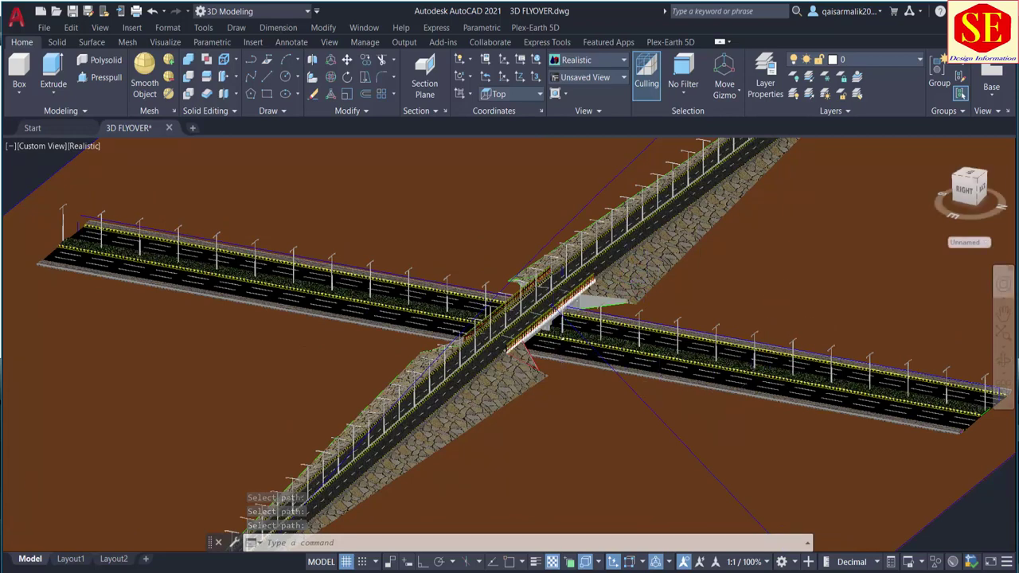
scroll(575, 300, down, 2)
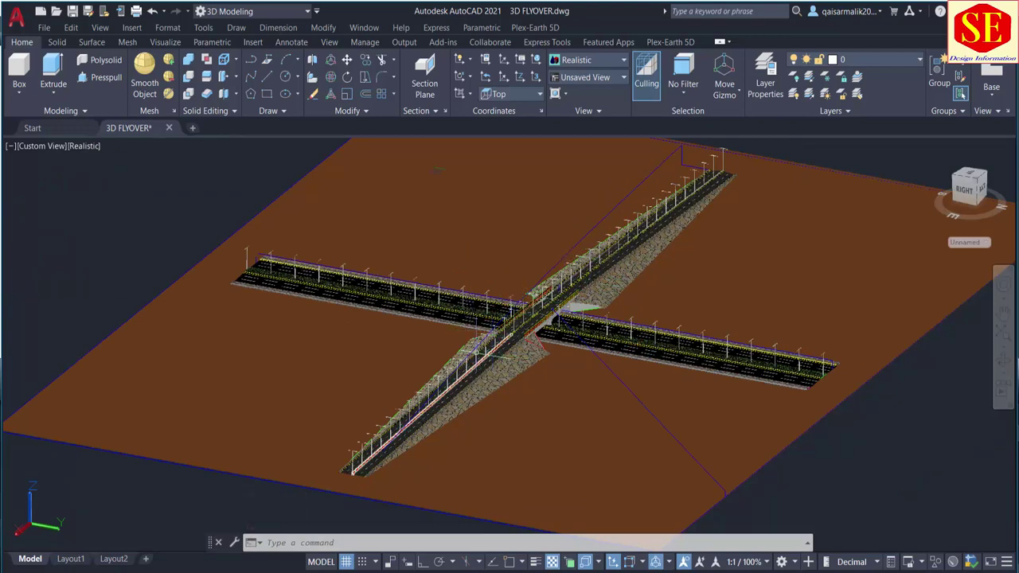
mouse_move(478, 350)
shift+middle_down()
mouse_move(466, 361)
mouse_move(613, 365)
mouse_move(700, 351)
shift+middle_up()
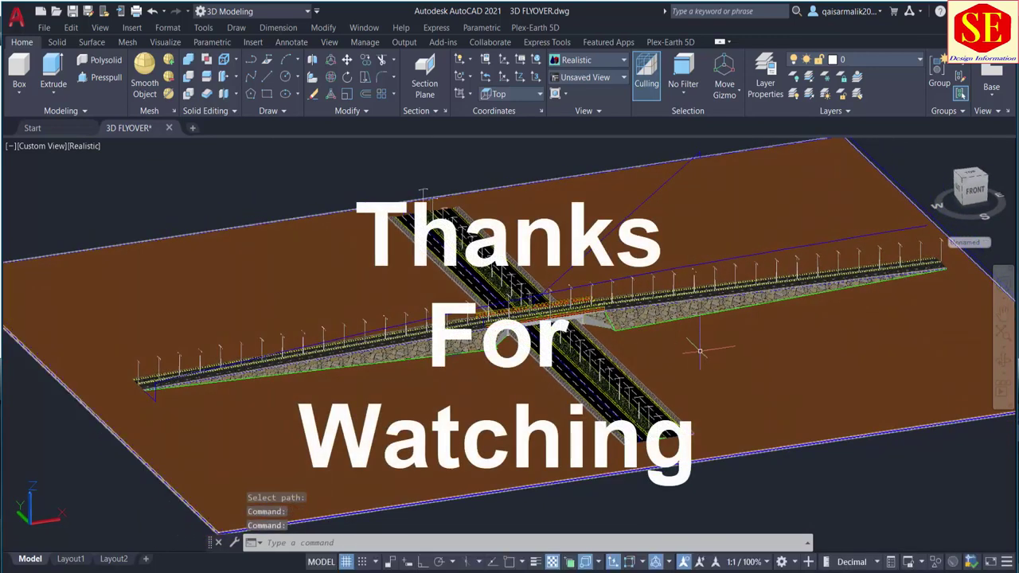